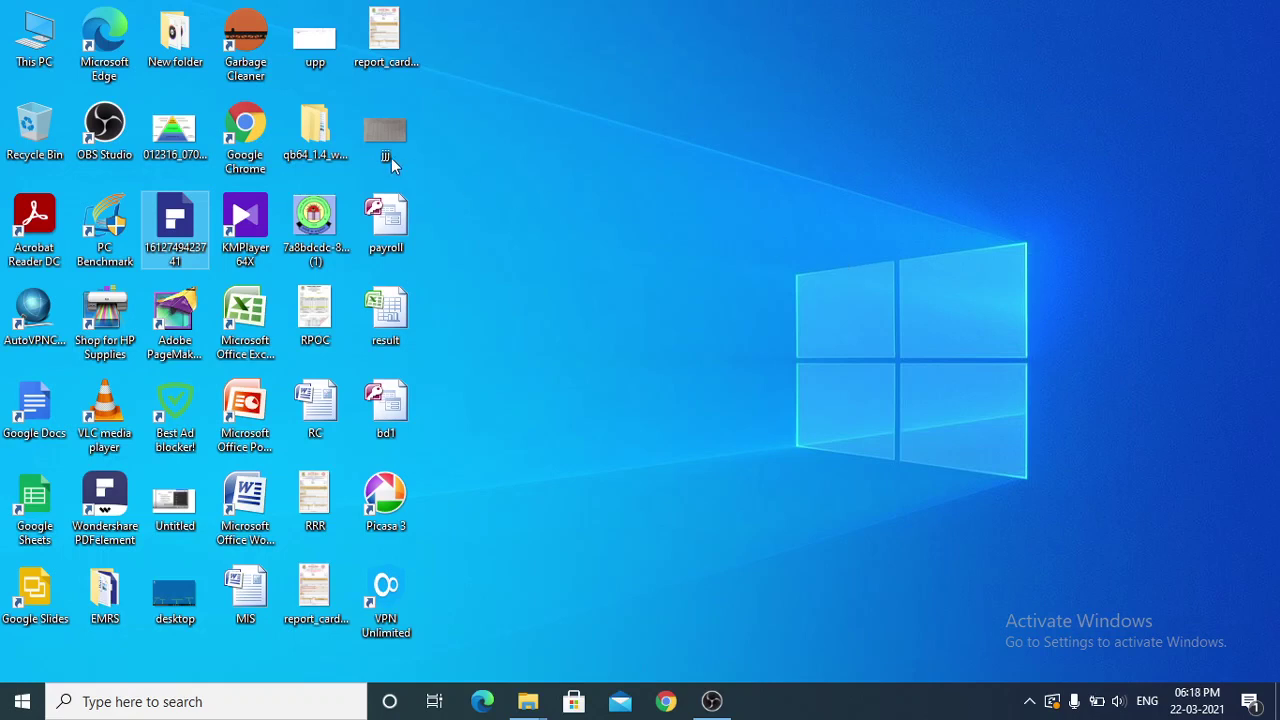
# Step: Open the studDBS database from the DBS folder on the Backup (F:) drive and open its Faculty table
pyautogui.doubleClick(33, 57)
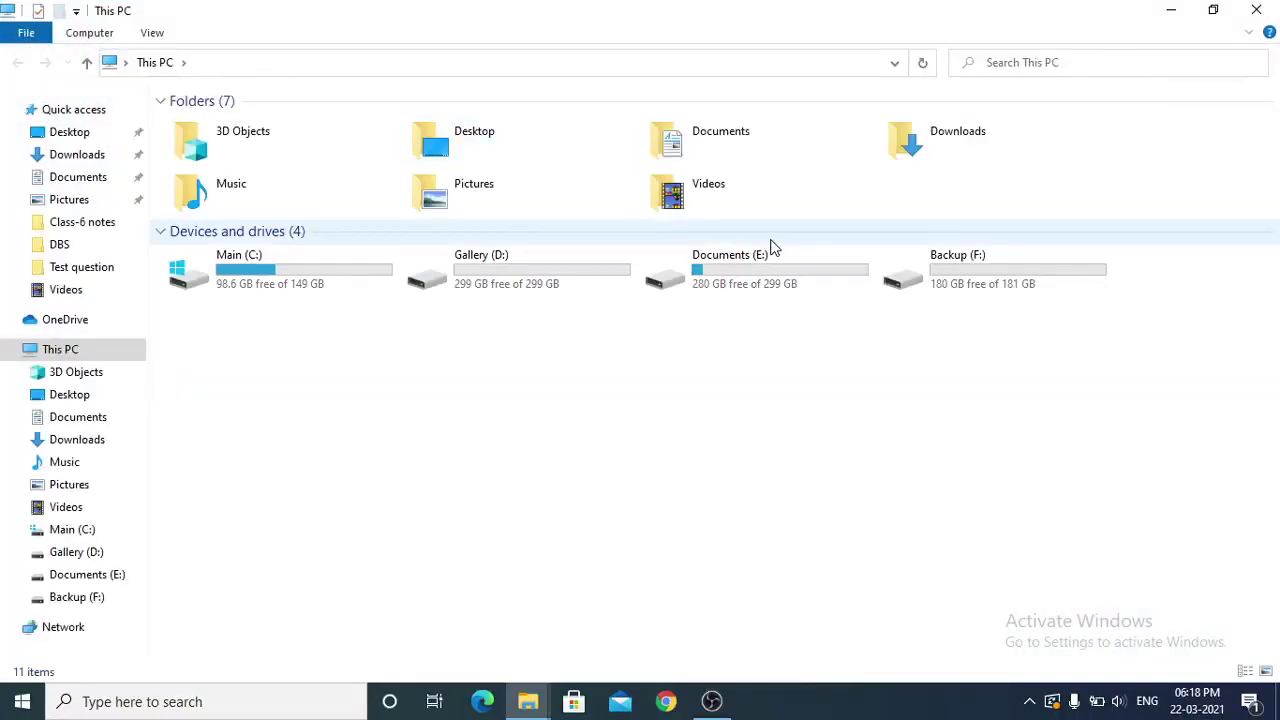
pyautogui.doubleClick(966, 265)
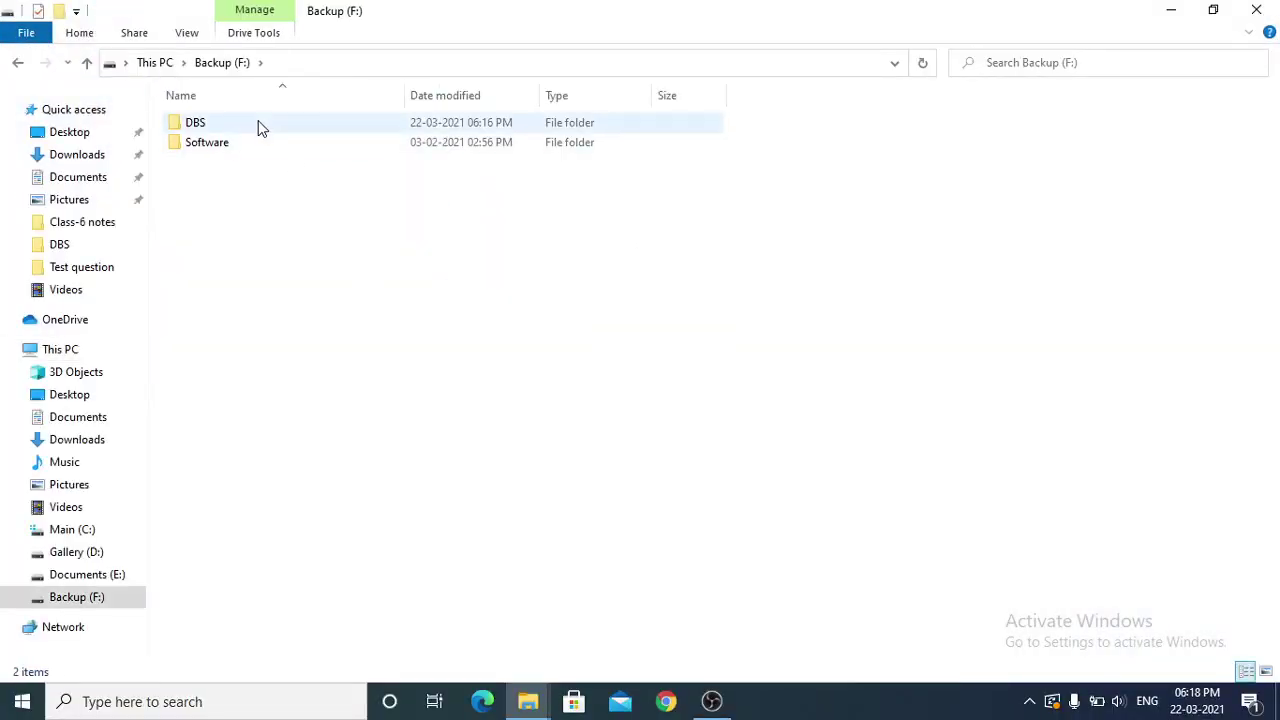
pyautogui.doubleClick(258, 125)
pyautogui.doubleClick(258, 122)
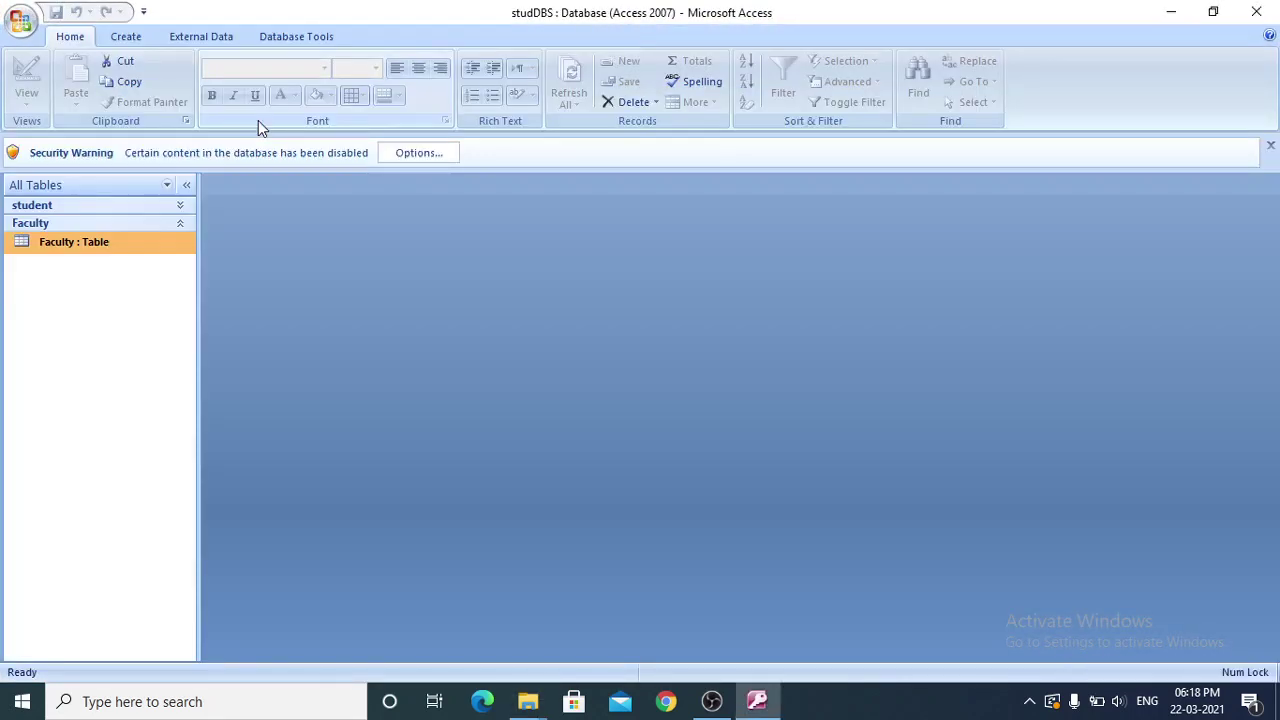
pyautogui.doubleClick(74, 241)
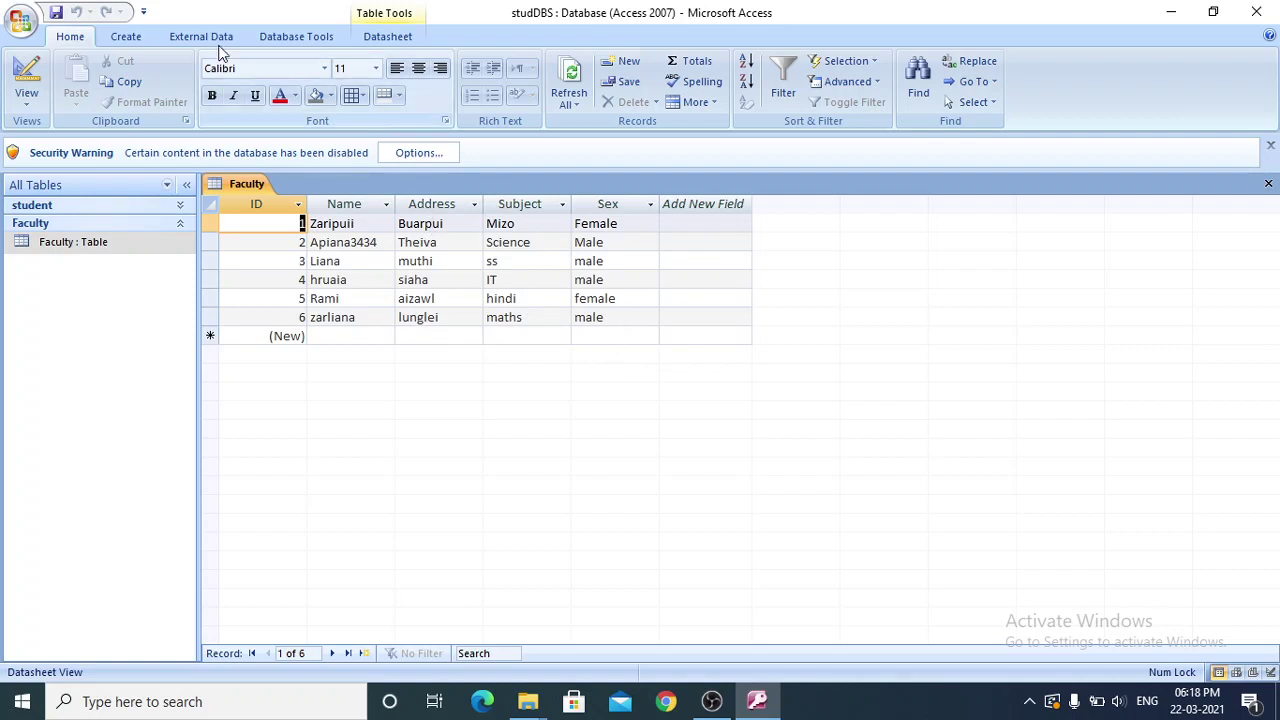
# Step: Start the Report Wizard with the Faculty table as source and review the available fields and source tables
pyautogui.click(124, 38)
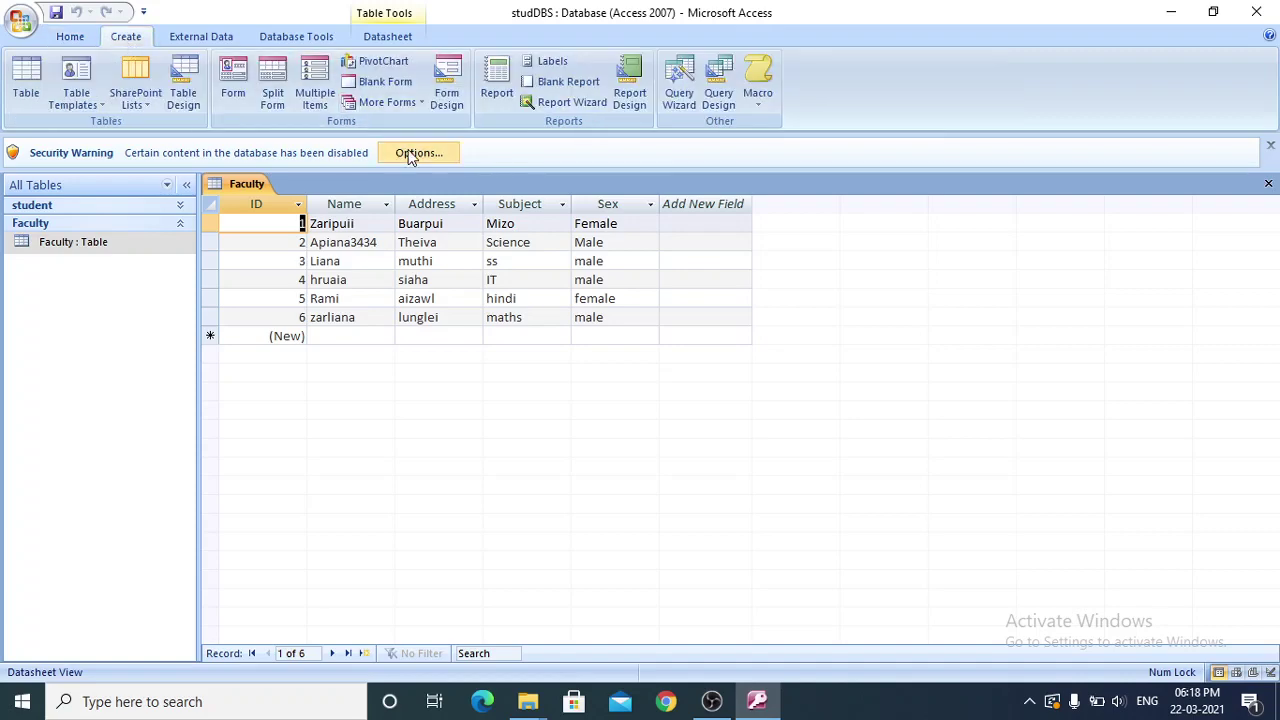
pyautogui.click(578, 104)
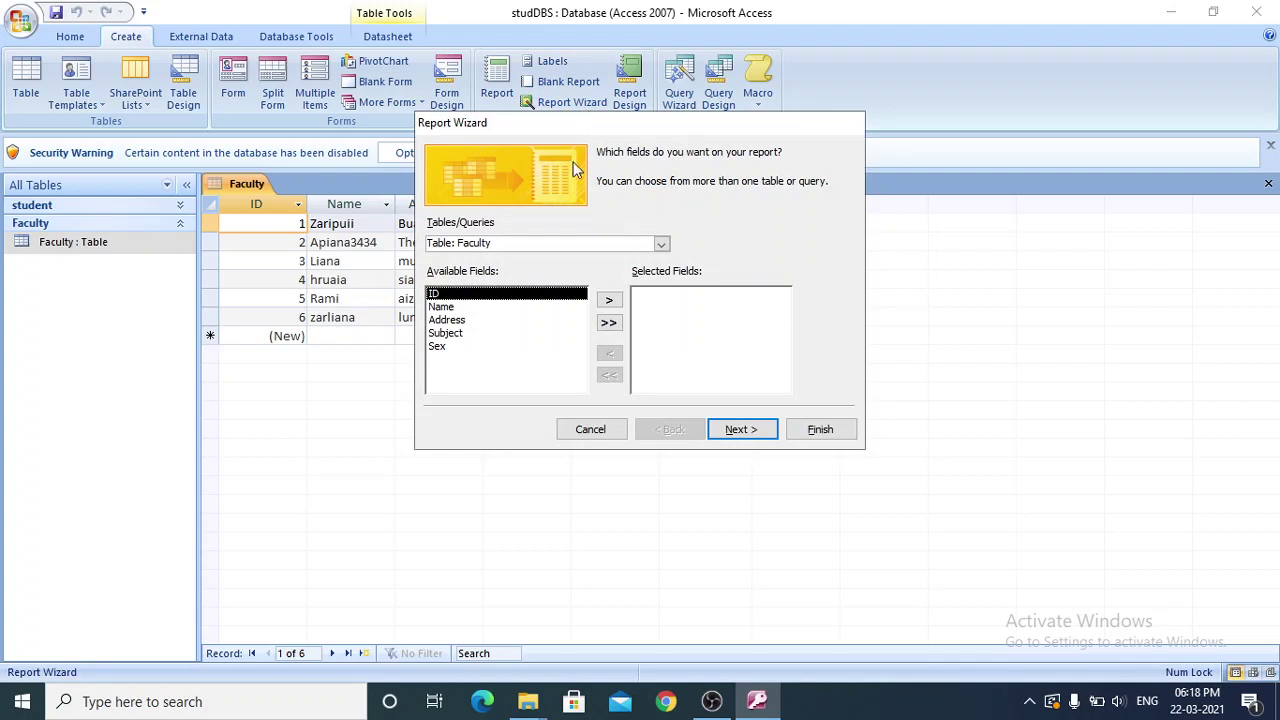
pyautogui.click(487, 307)
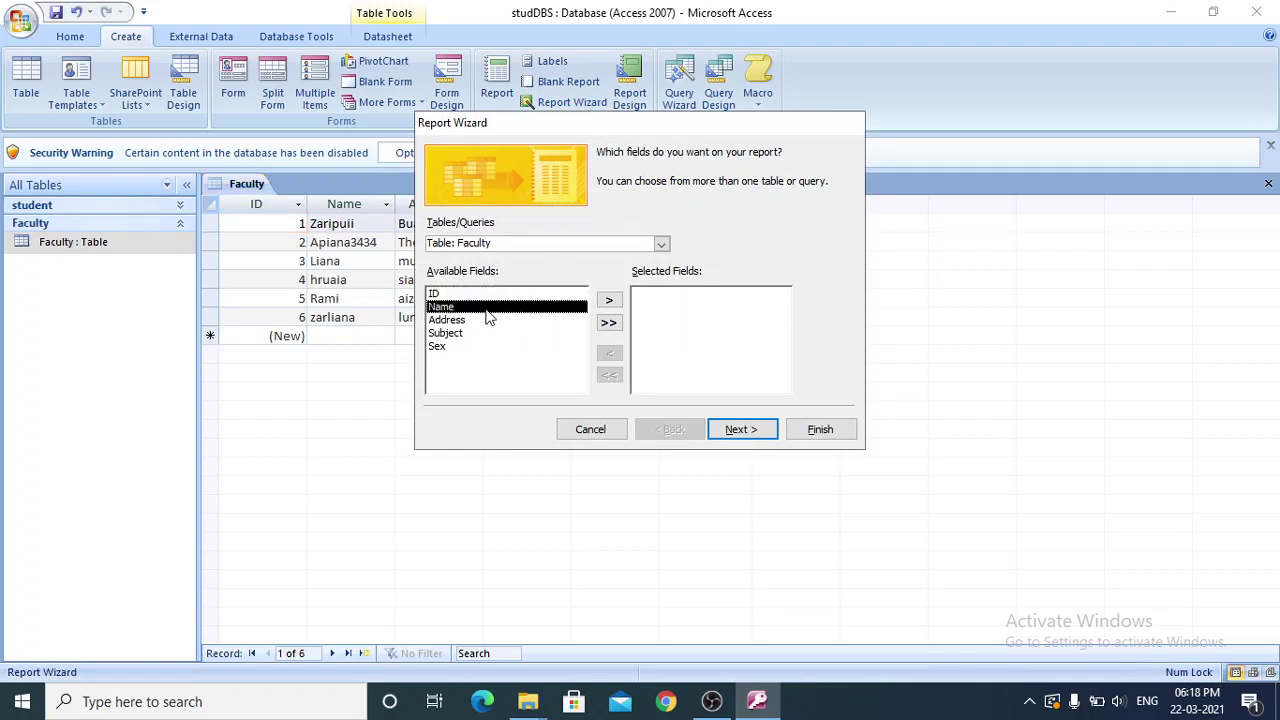
pyautogui.click(484, 333)
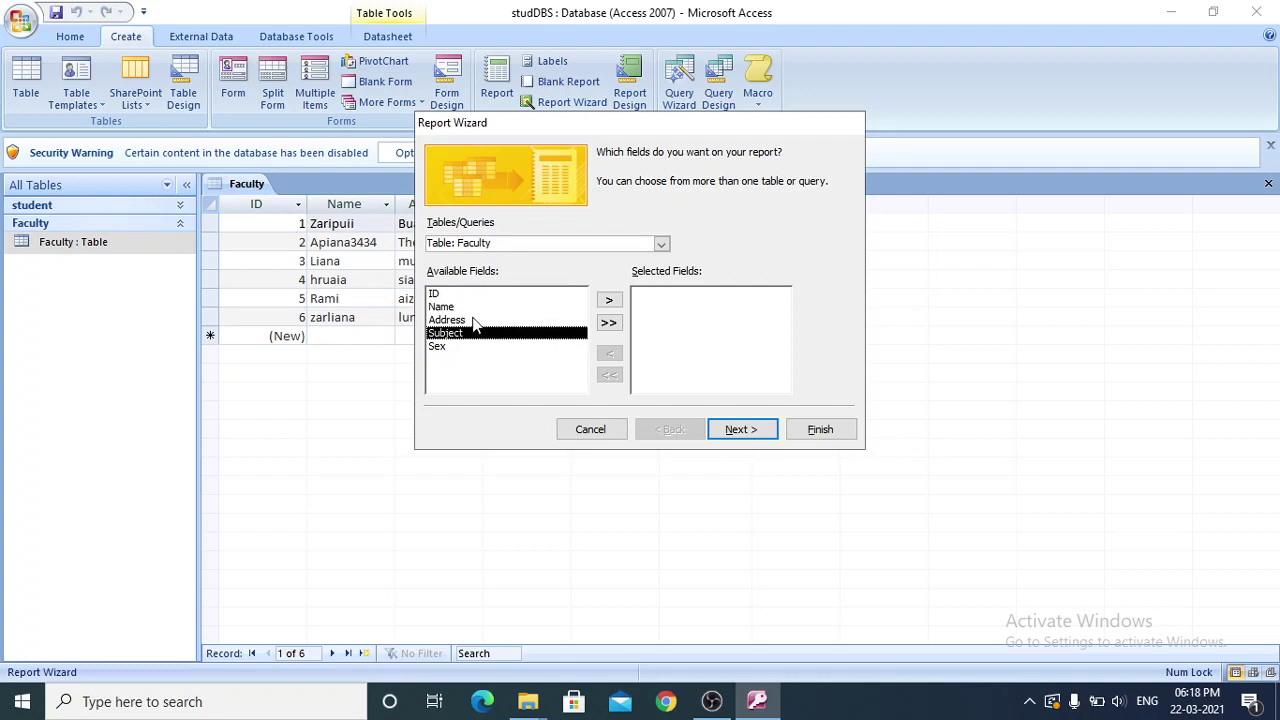
pyautogui.click(478, 321)
pyautogui.click(449, 348)
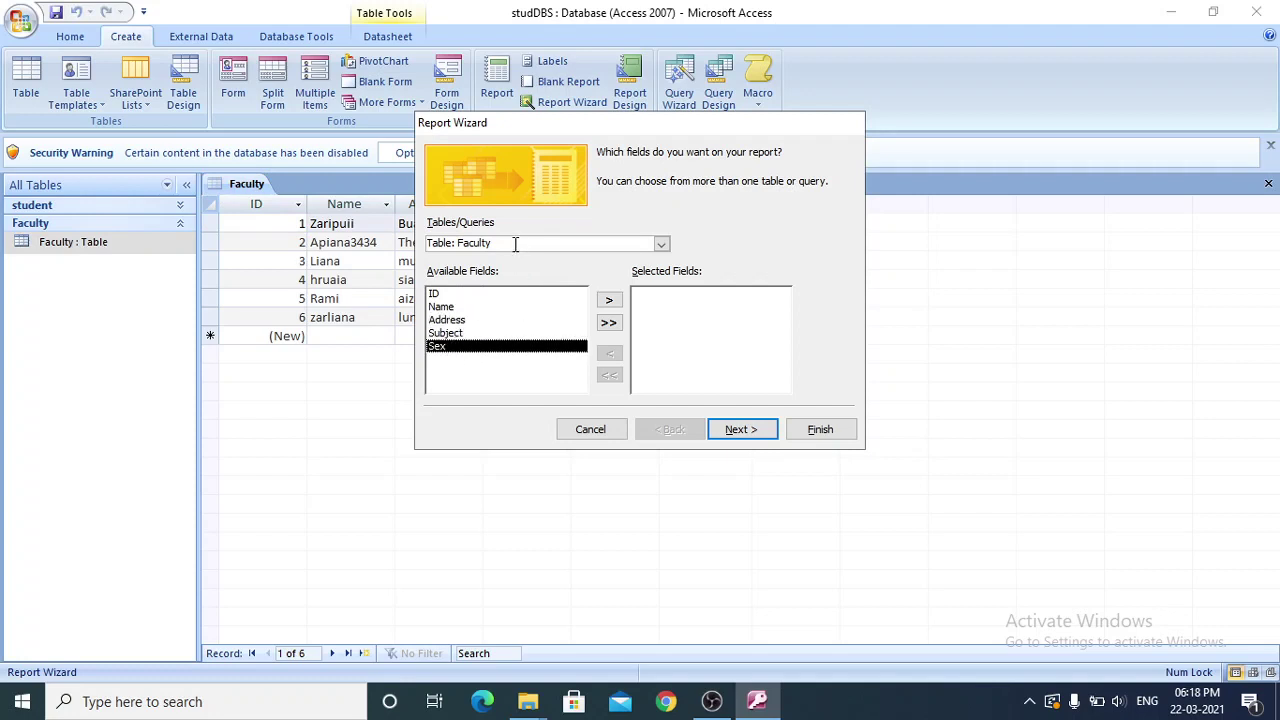
pyautogui.click(660, 244)
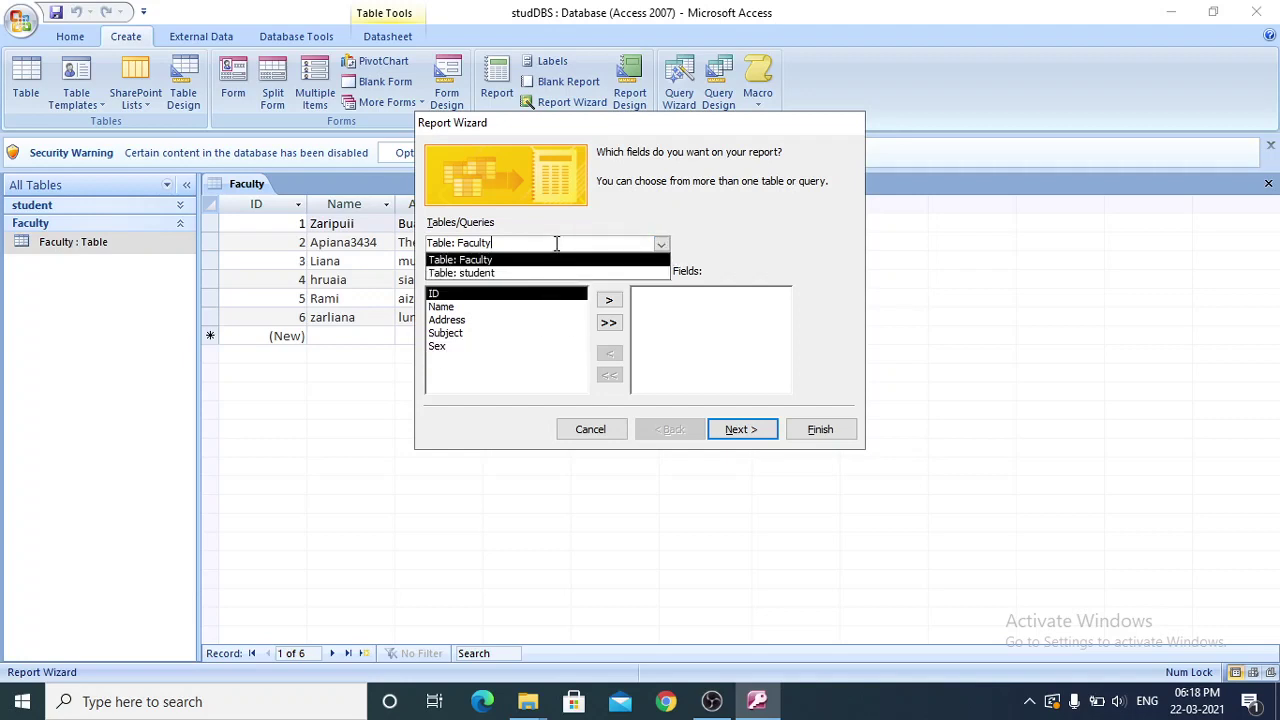
pyautogui.click(660, 245)
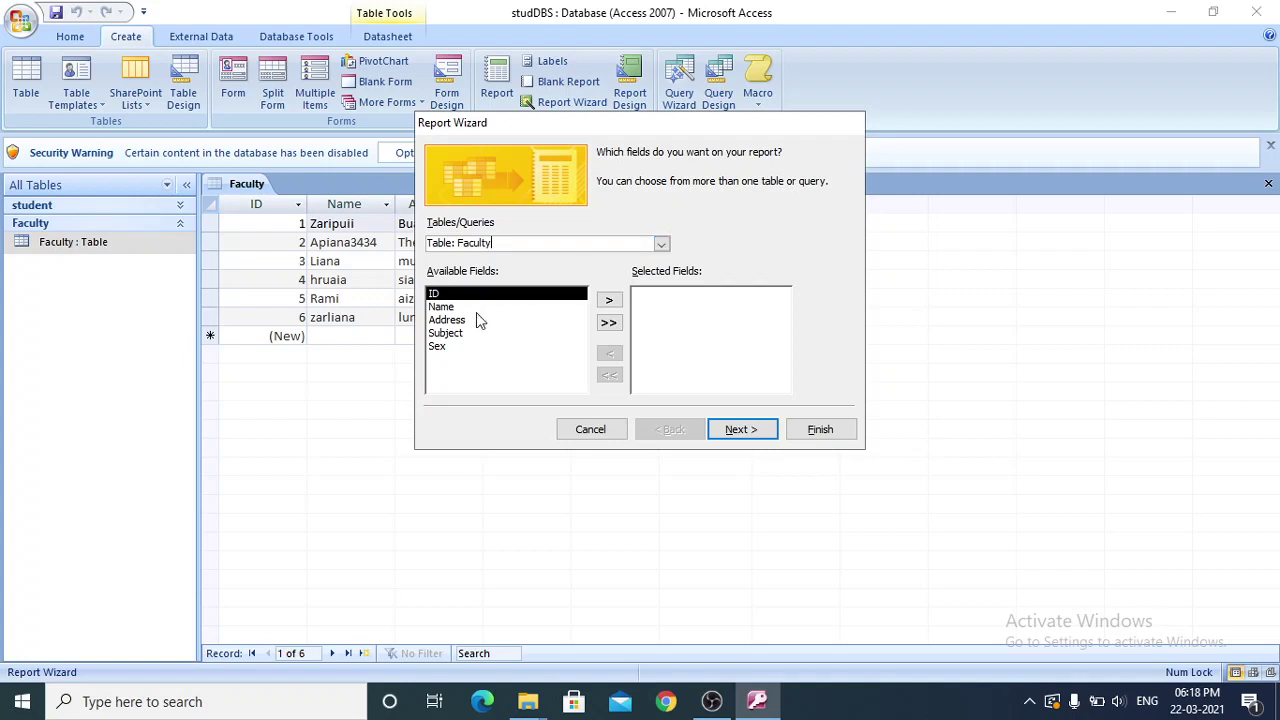
# Step: Add the Name, Address, Subject and Sex fields to the report and continue to the grouping options
pyautogui.click(450, 307)
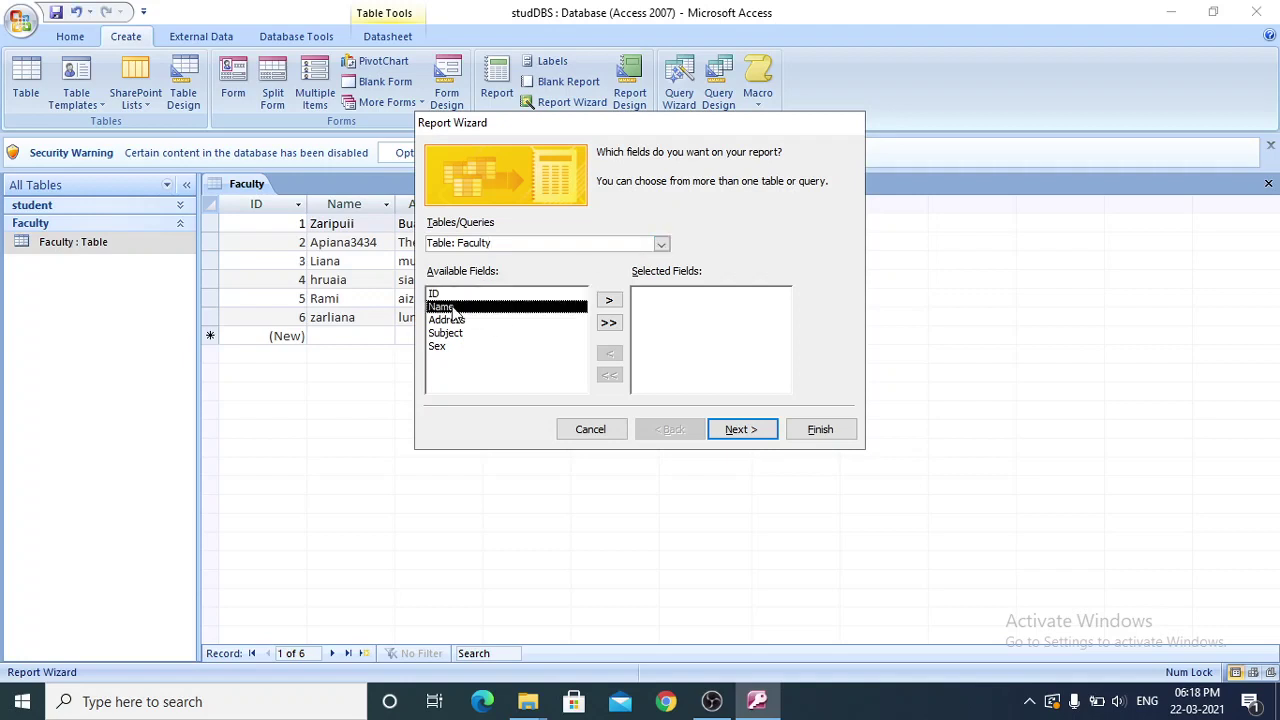
pyautogui.click(609, 301)
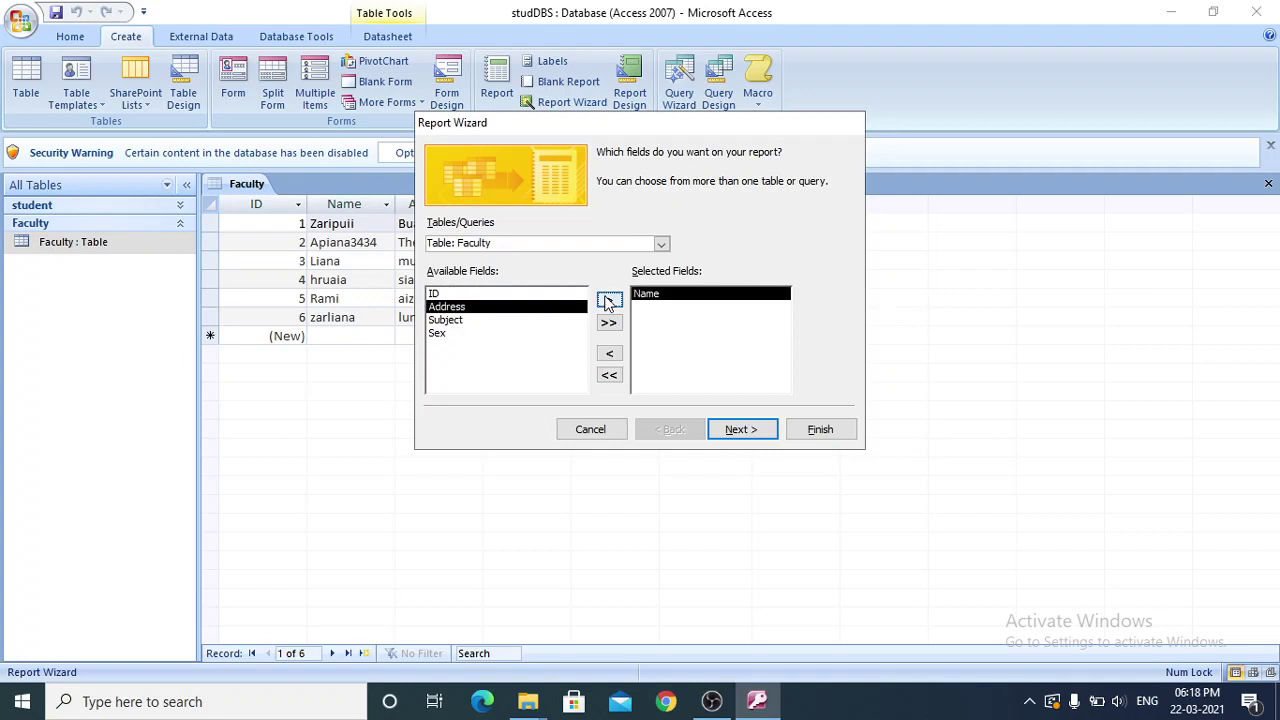
pyautogui.click(609, 301)
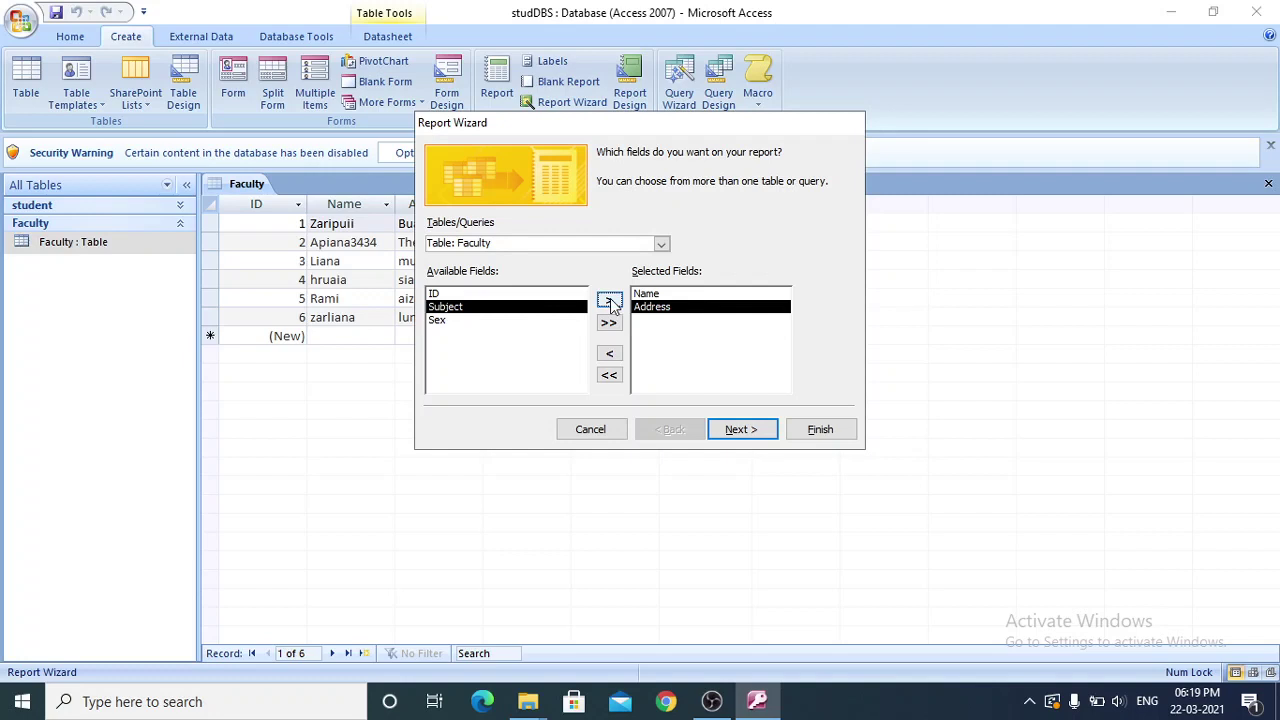
pyautogui.click(609, 301)
pyautogui.click(609, 301)
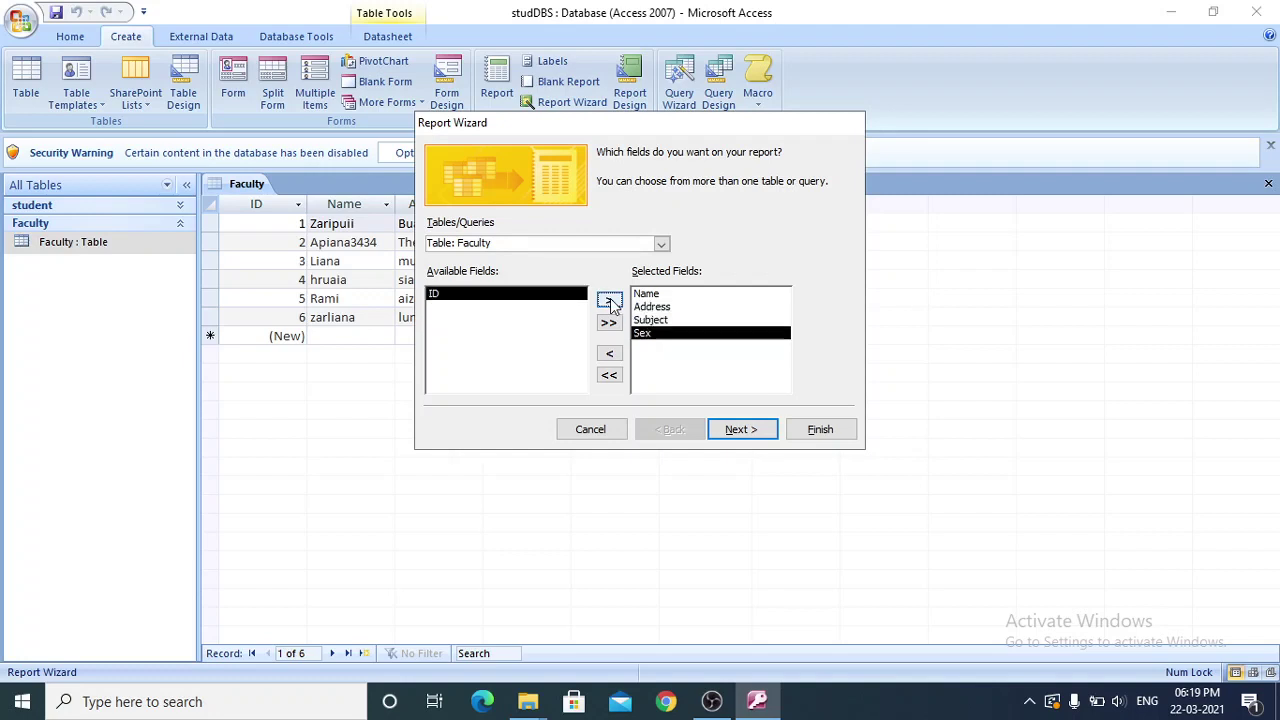
pyautogui.click(740, 430)
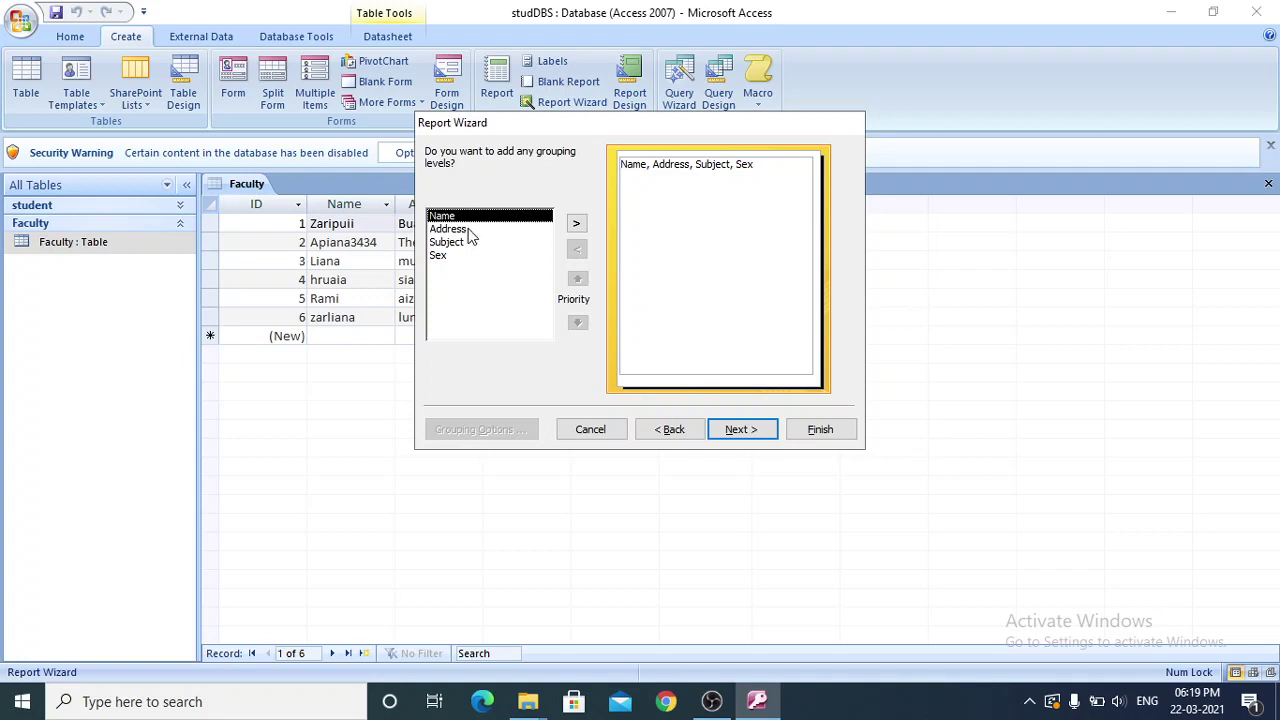
# Step: Add Name, Address and Subject as nested grouping levels and continue to the sort options
pyautogui.click(576, 224)
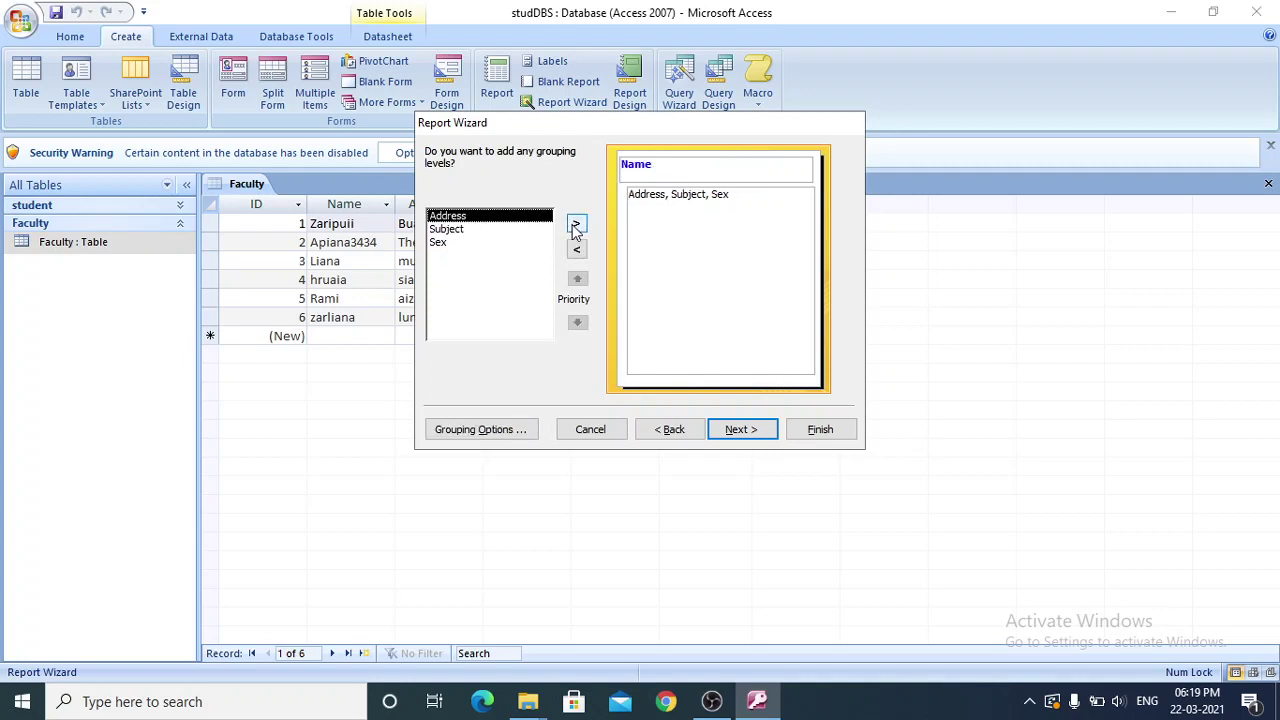
pyautogui.click(576, 224)
pyautogui.click(576, 224)
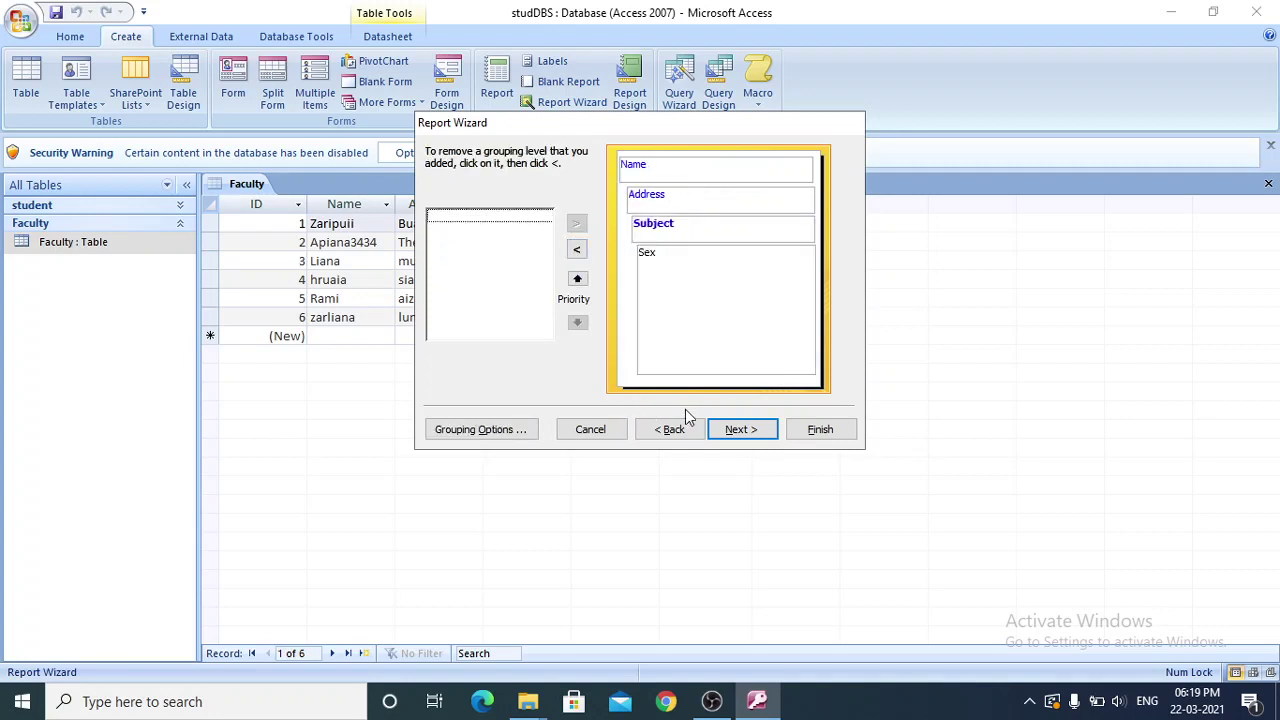
pyautogui.click(737, 430)
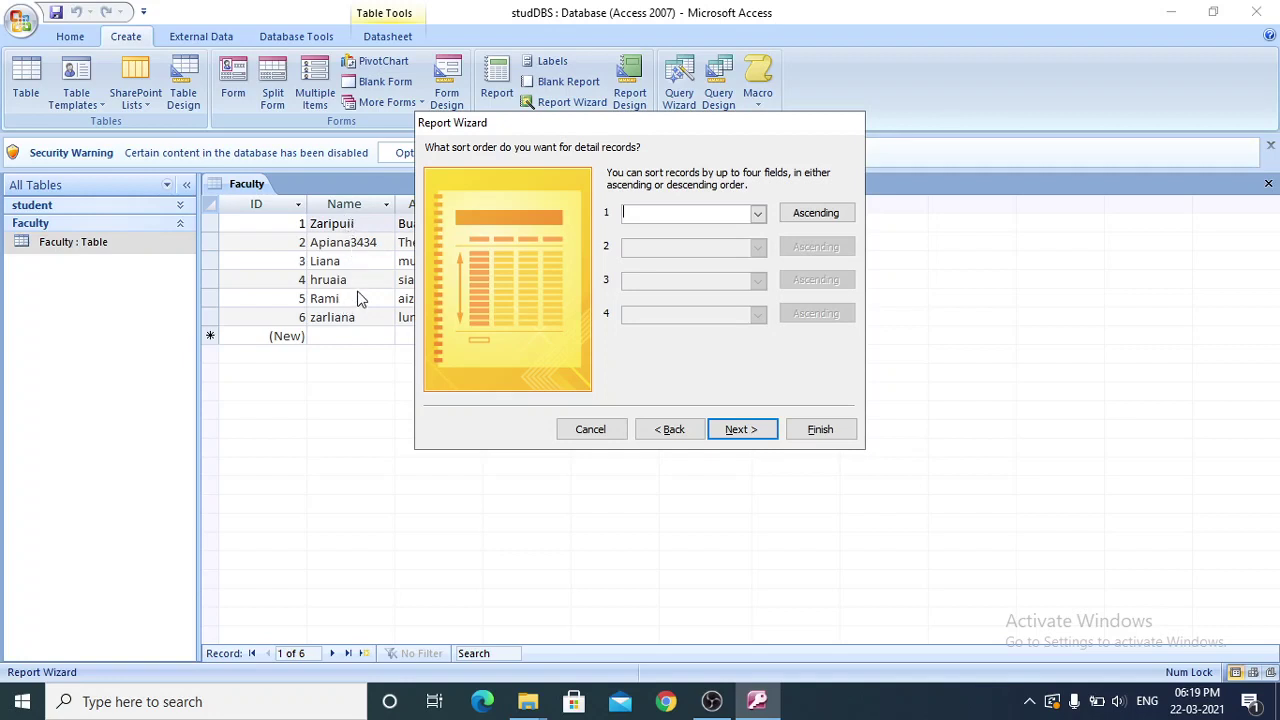
pyautogui.click(817, 213)
pyautogui.click(828, 218)
pyautogui.click(757, 218)
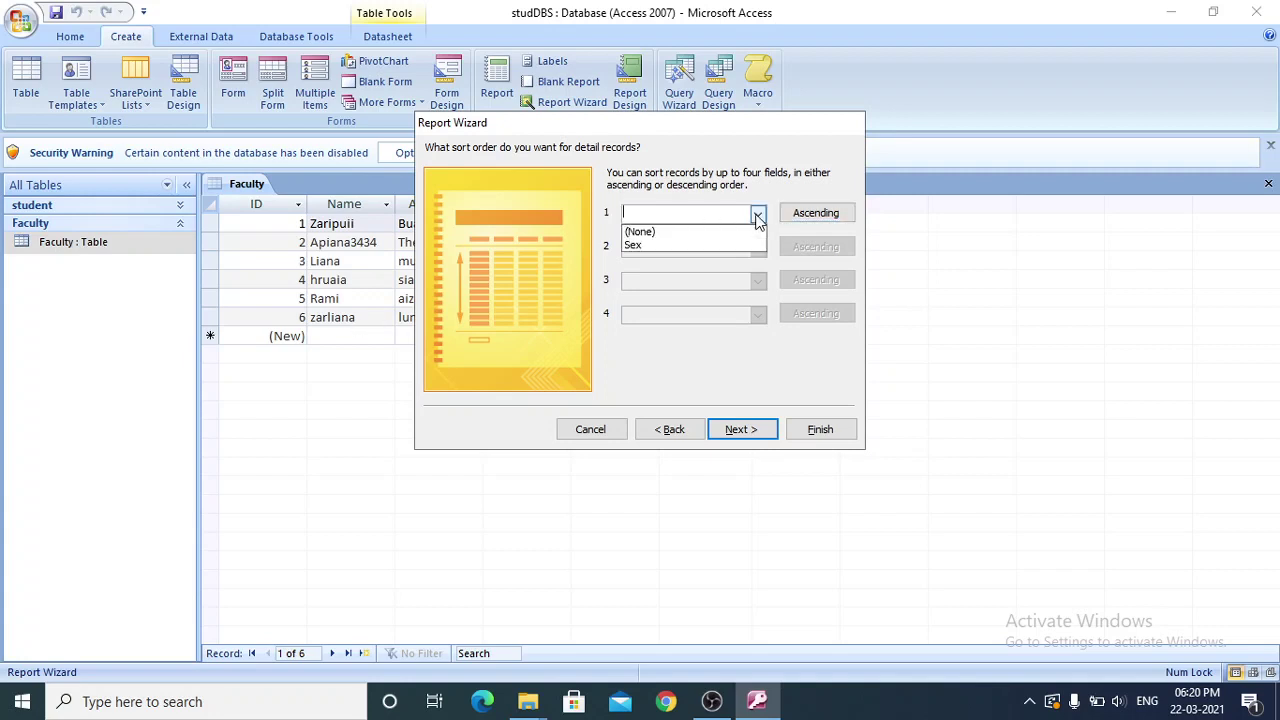
pyautogui.click(757, 218)
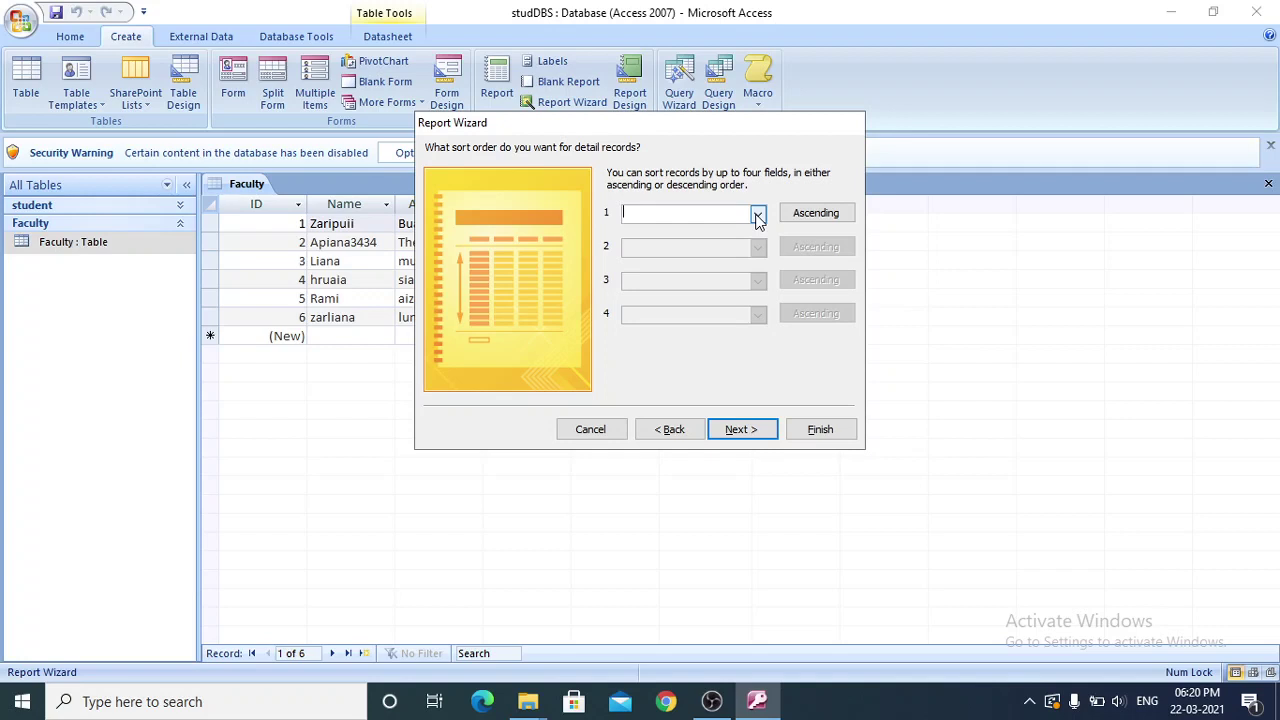
pyautogui.click(752, 432)
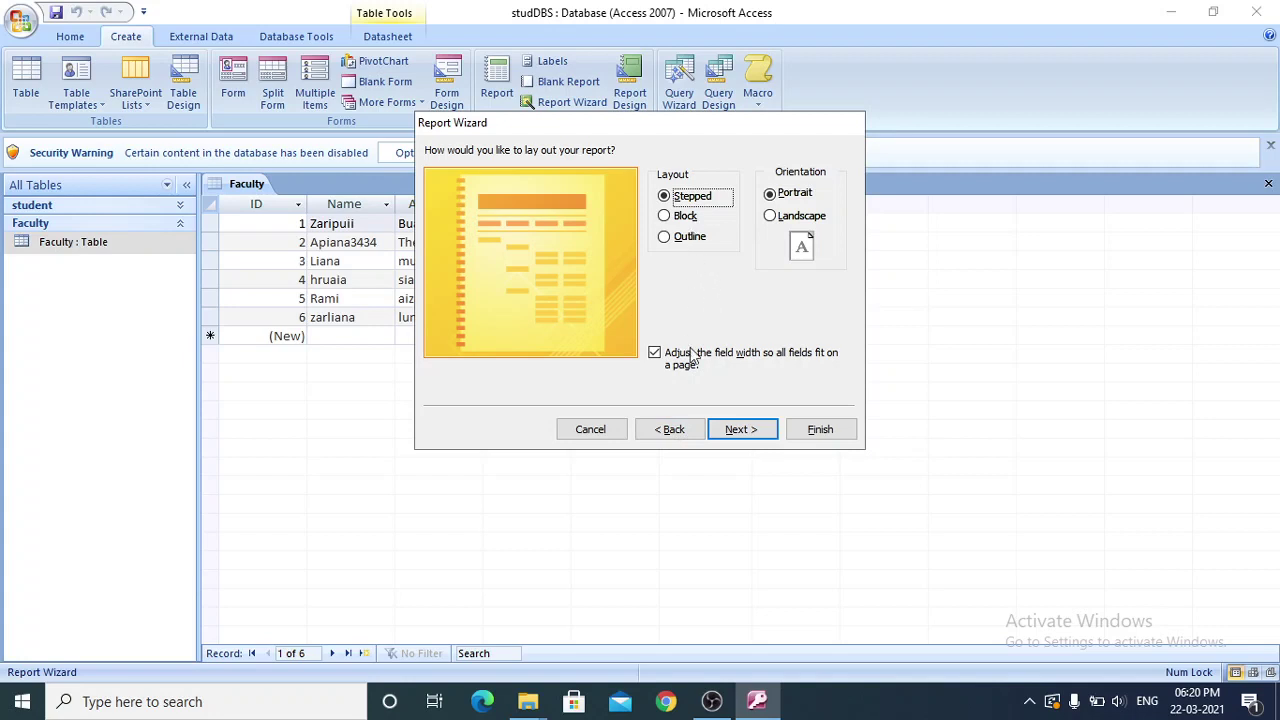
pyautogui.click(677, 432)
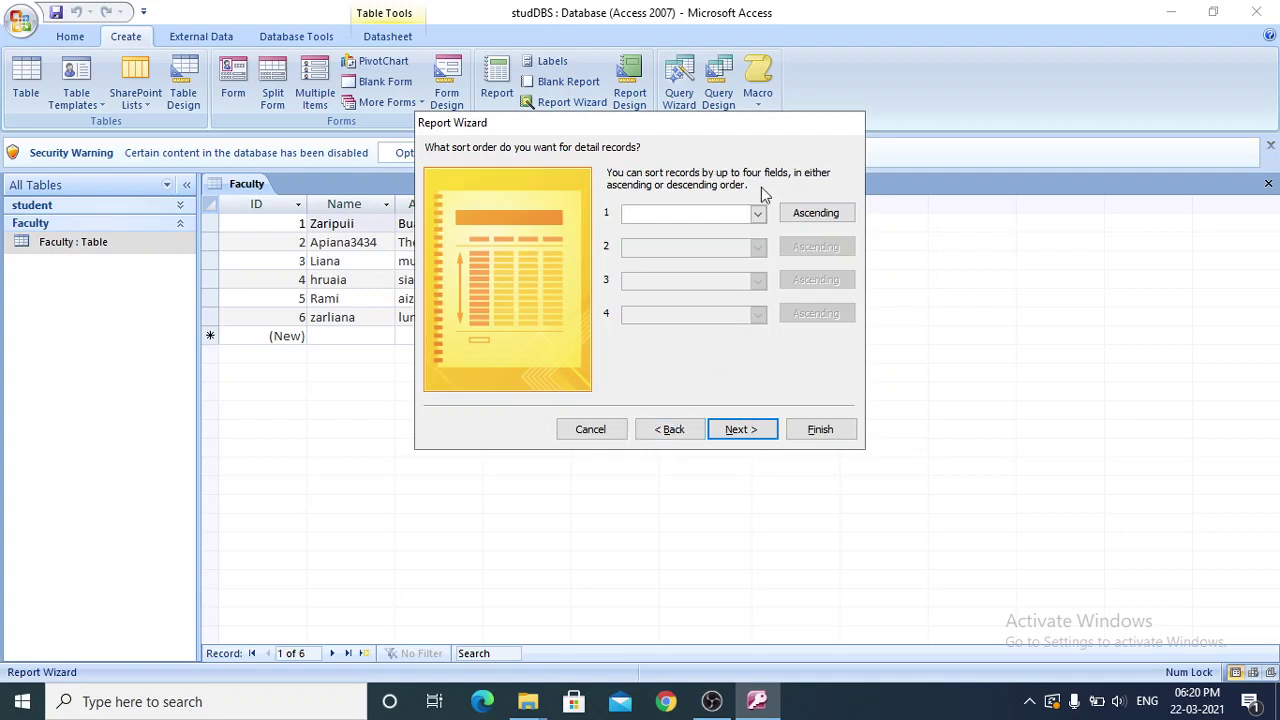
# Step: Try sorting the detail records by Sex in ascending order and reset the first sort field to (None)
pyautogui.click(758, 215)
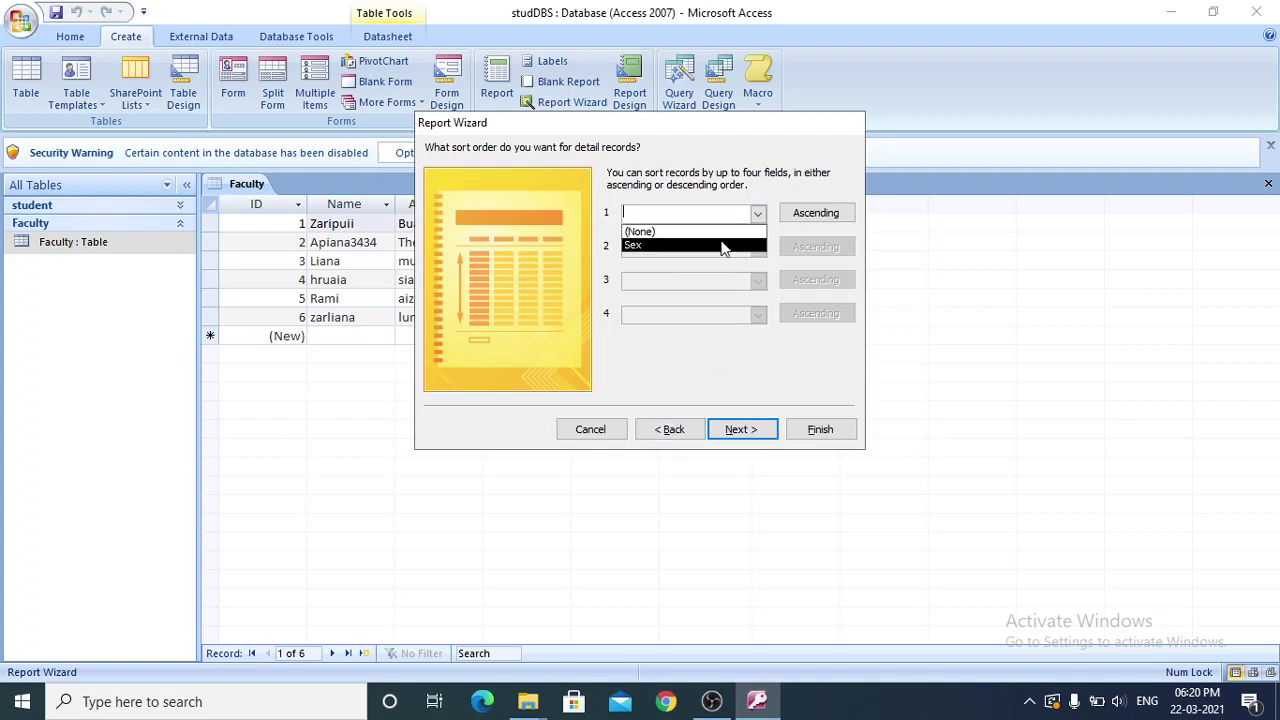
pyautogui.click(723, 245)
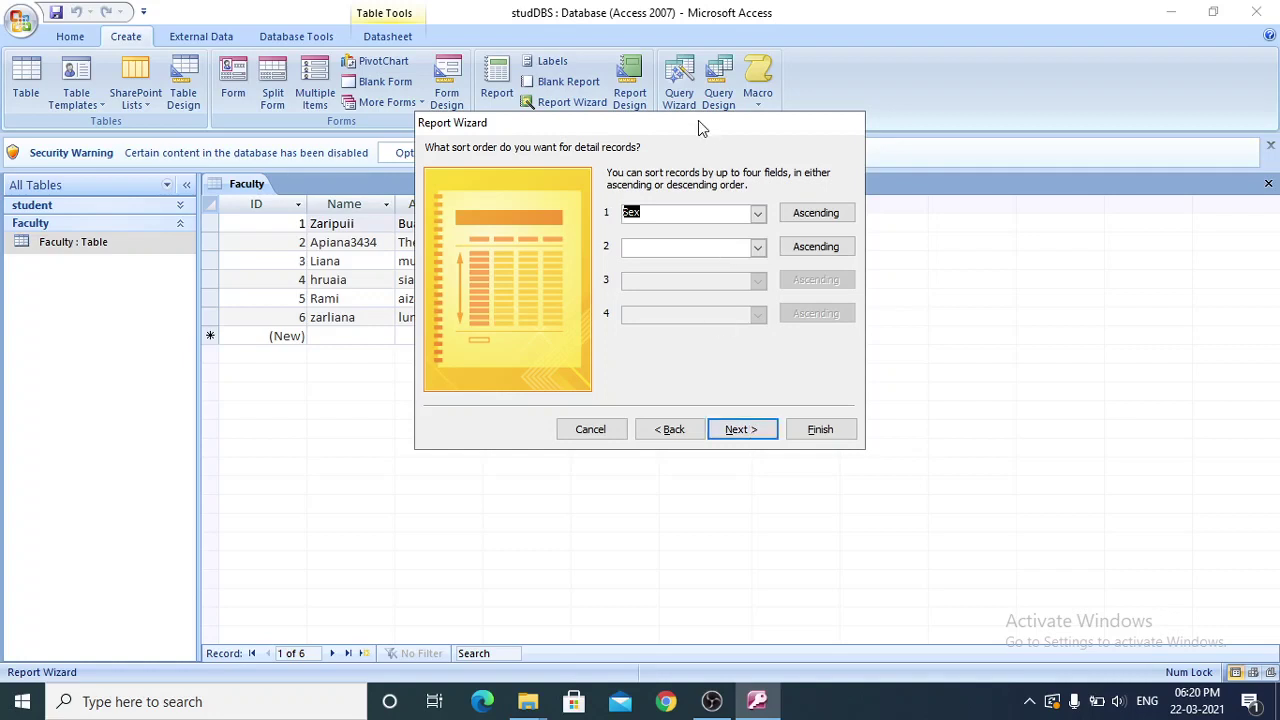
pyautogui.moveTo(698, 120); pyautogui.dragTo(937, 269)
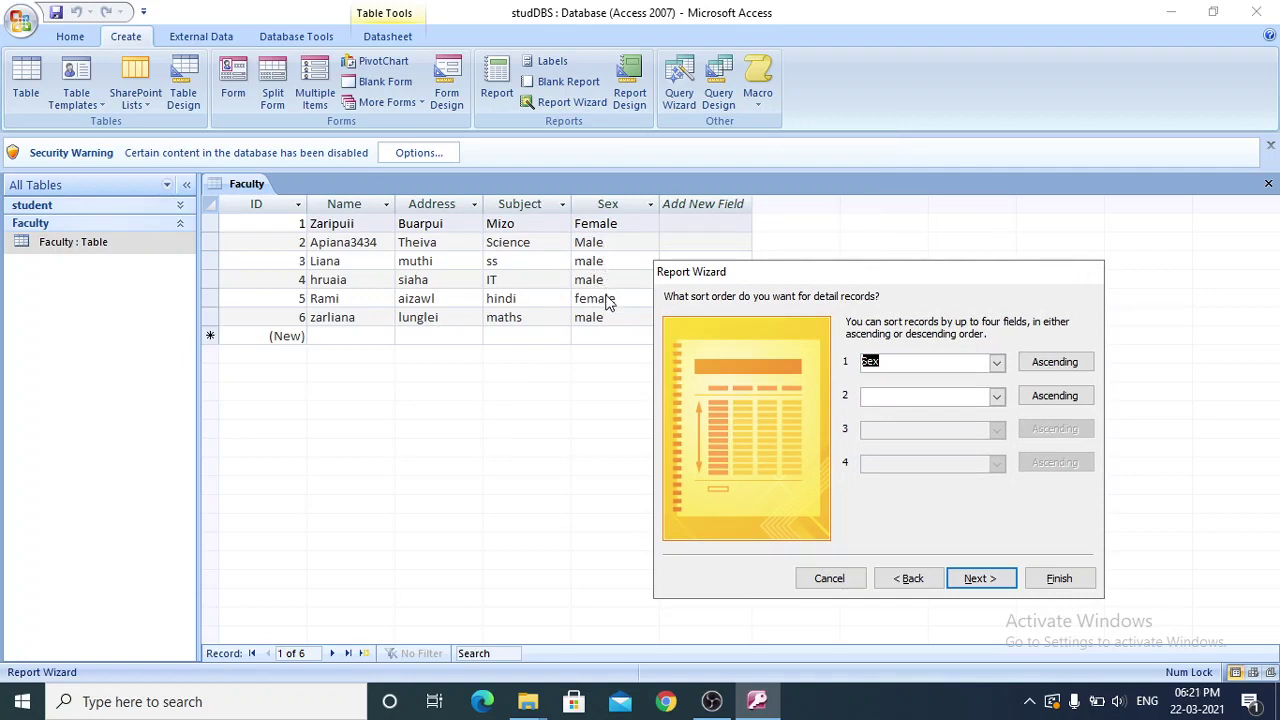
pyautogui.click(998, 364)
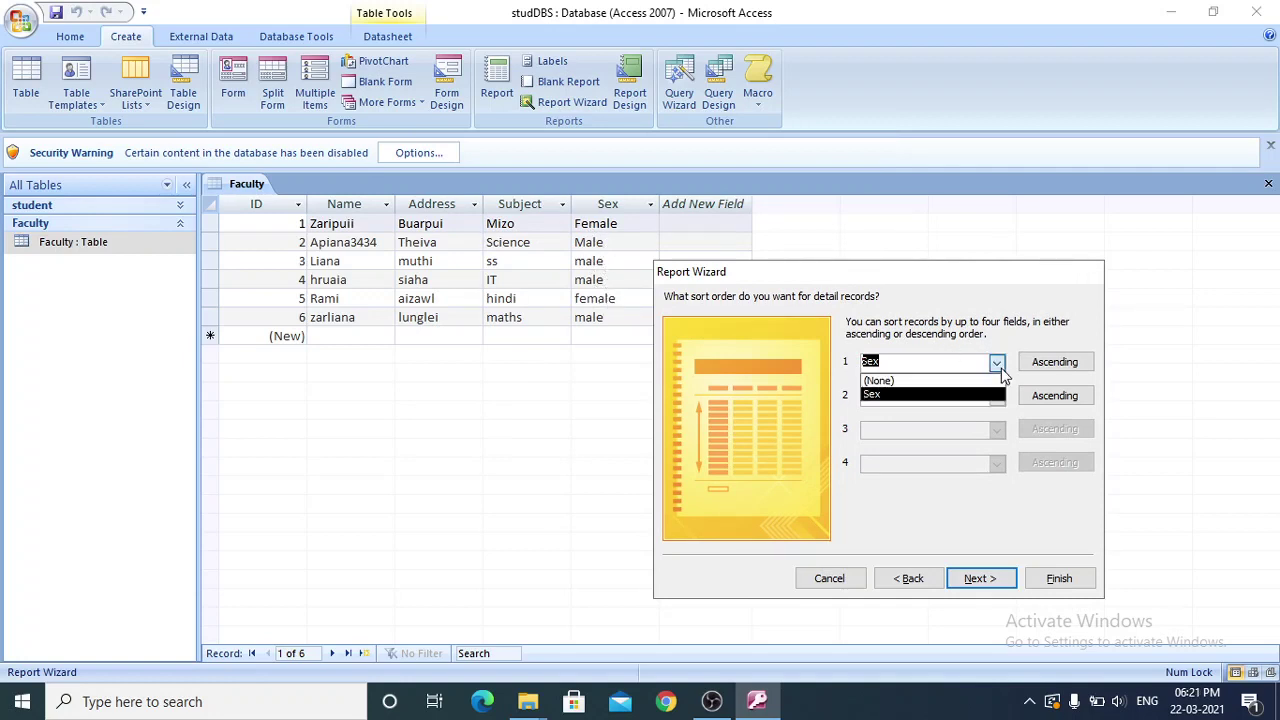
pyautogui.click(975, 381)
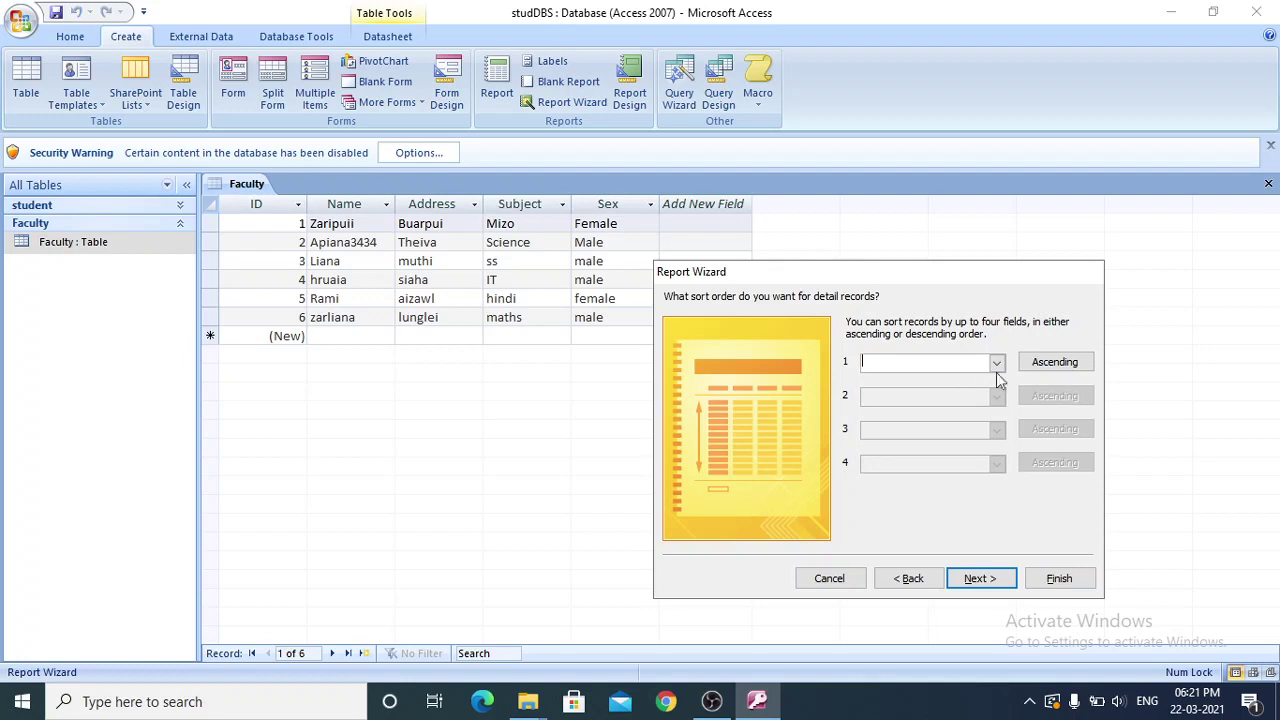
# Step: Sort the detail records by Sex in descending order and continue to the layout options
pyautogui.click(1055, 362)
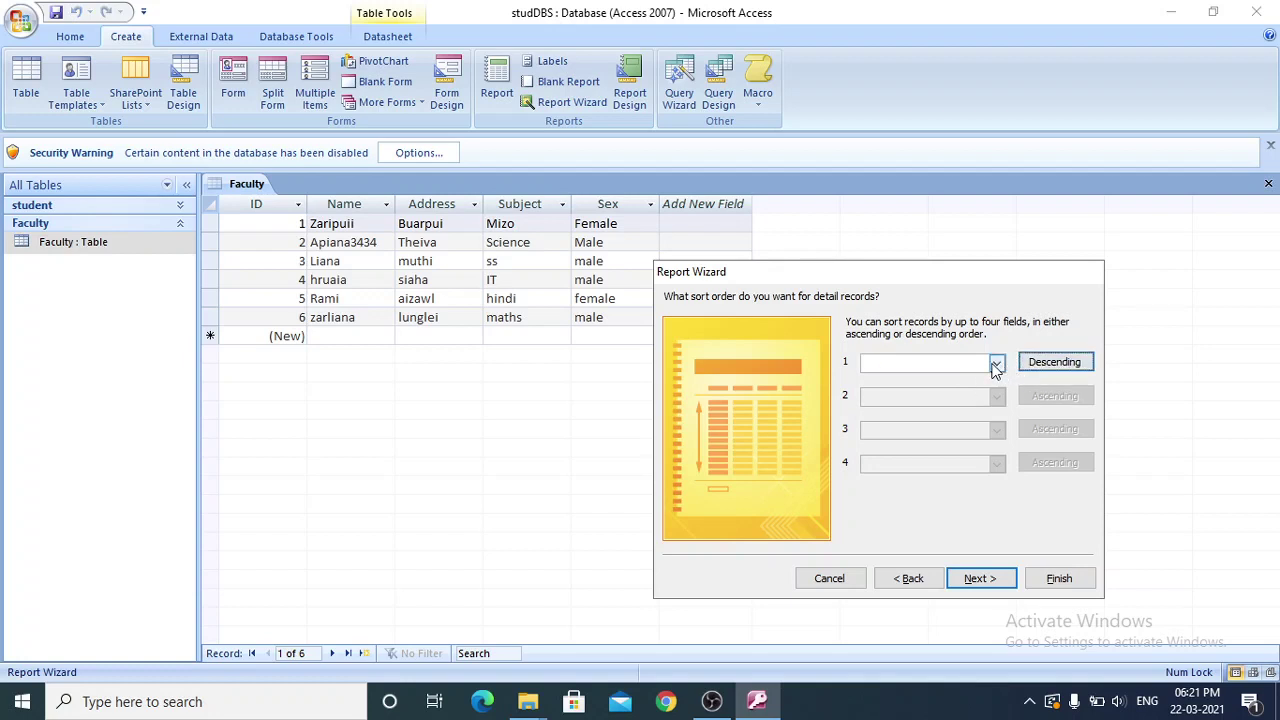
pyautogui.click(996, 365)
pyautogui.click(996, 365)
pyautogui.click(996, 365)
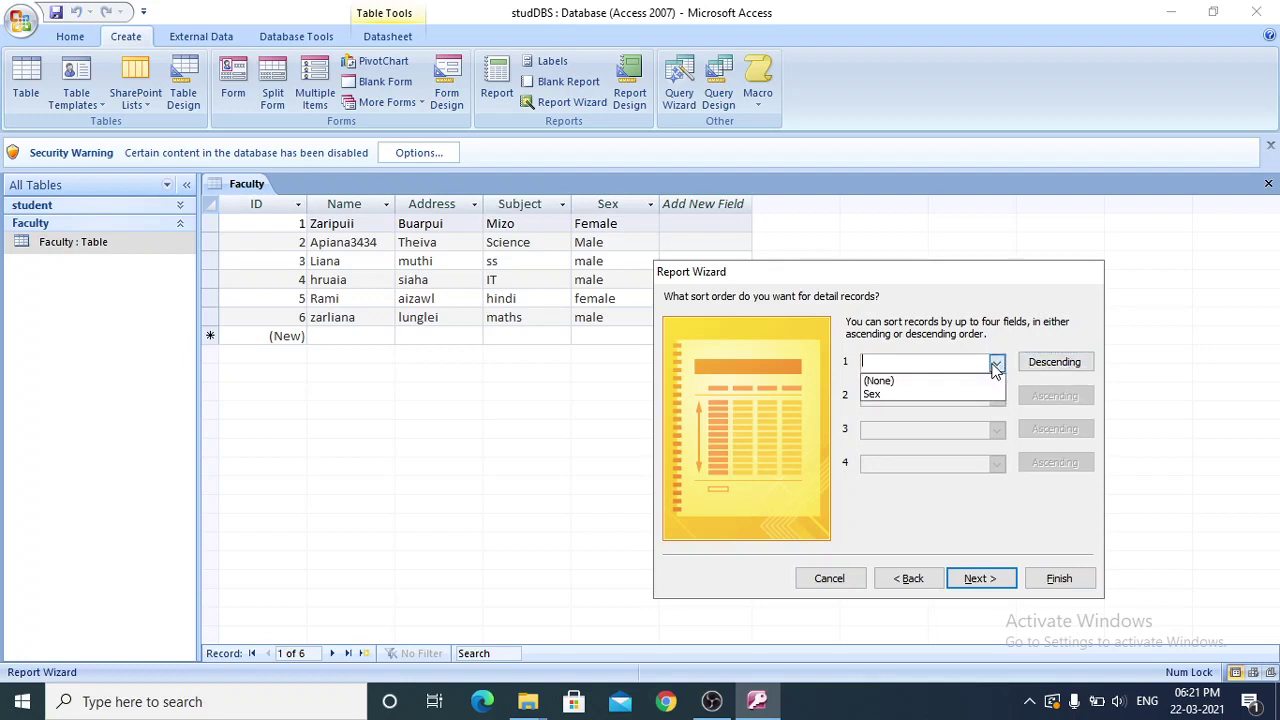
pyautogui.click(966, 394)
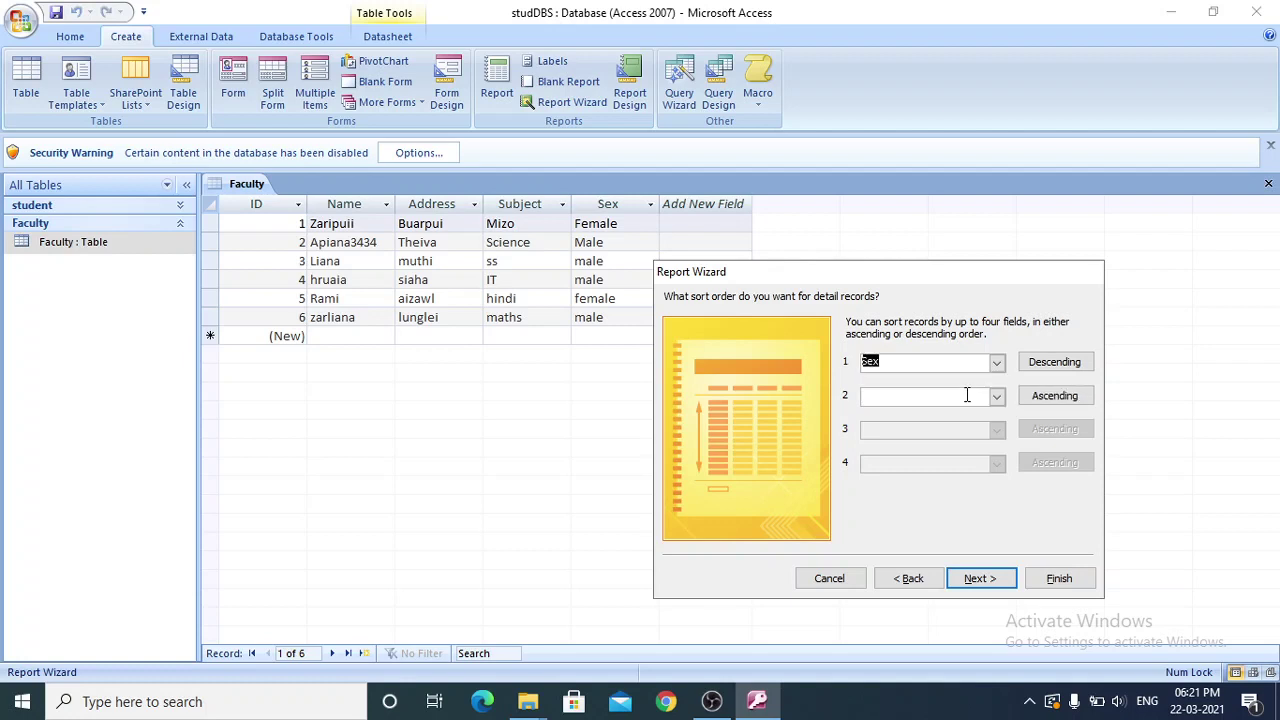
pyautogui.click(980, 579)
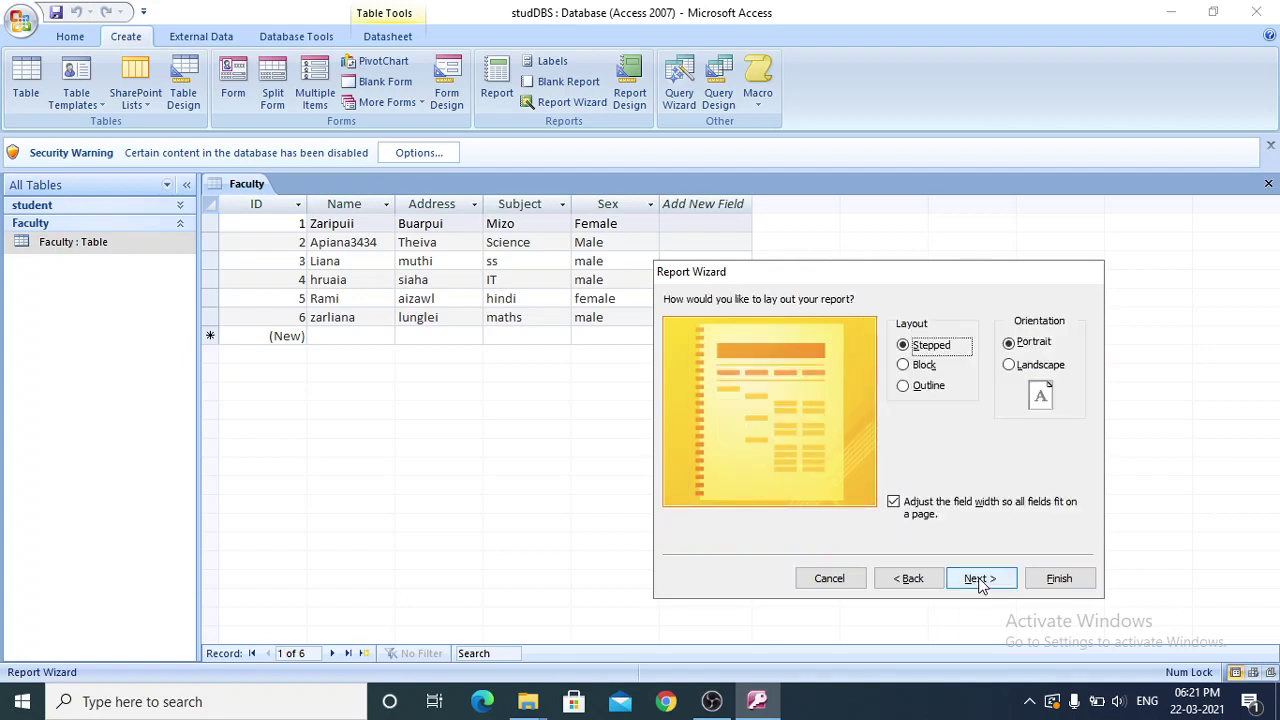
# Step: Compare the Block, Outline and Stepped report layouts and choose Block
pyautogui.click(904, 366)
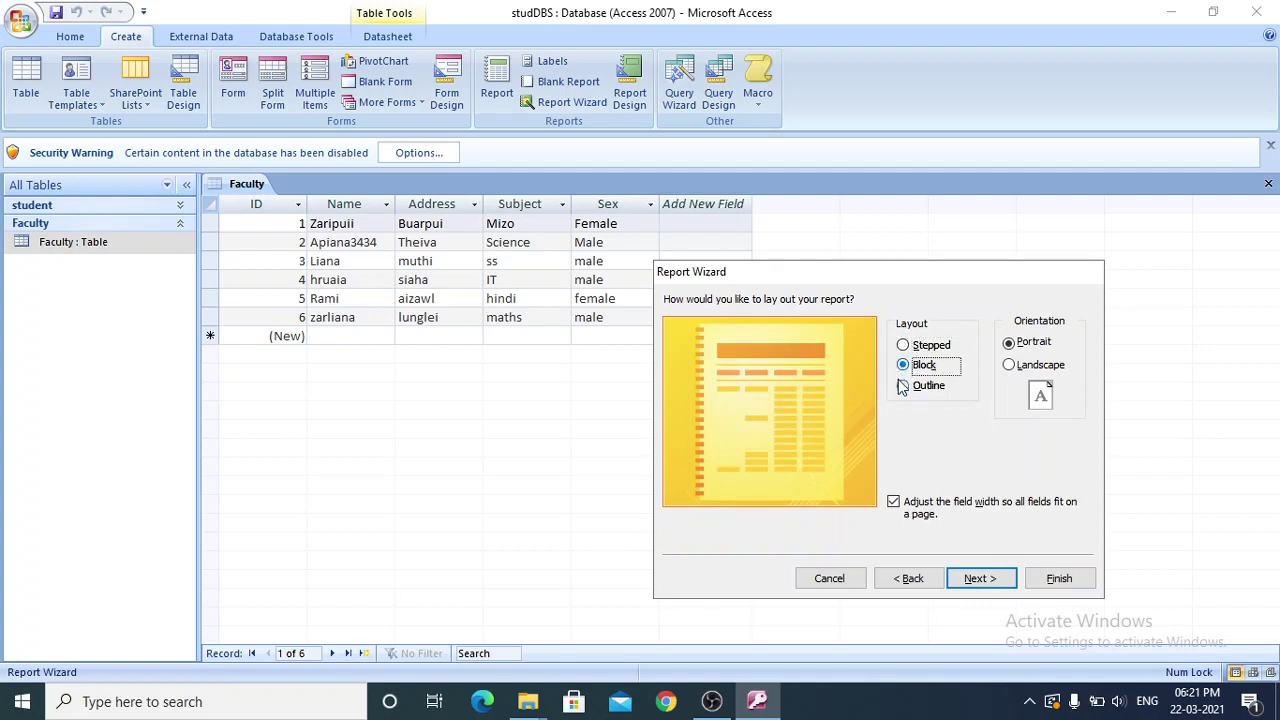
pyautogui.click(904, 386)
pyautogui.click(903, 346)
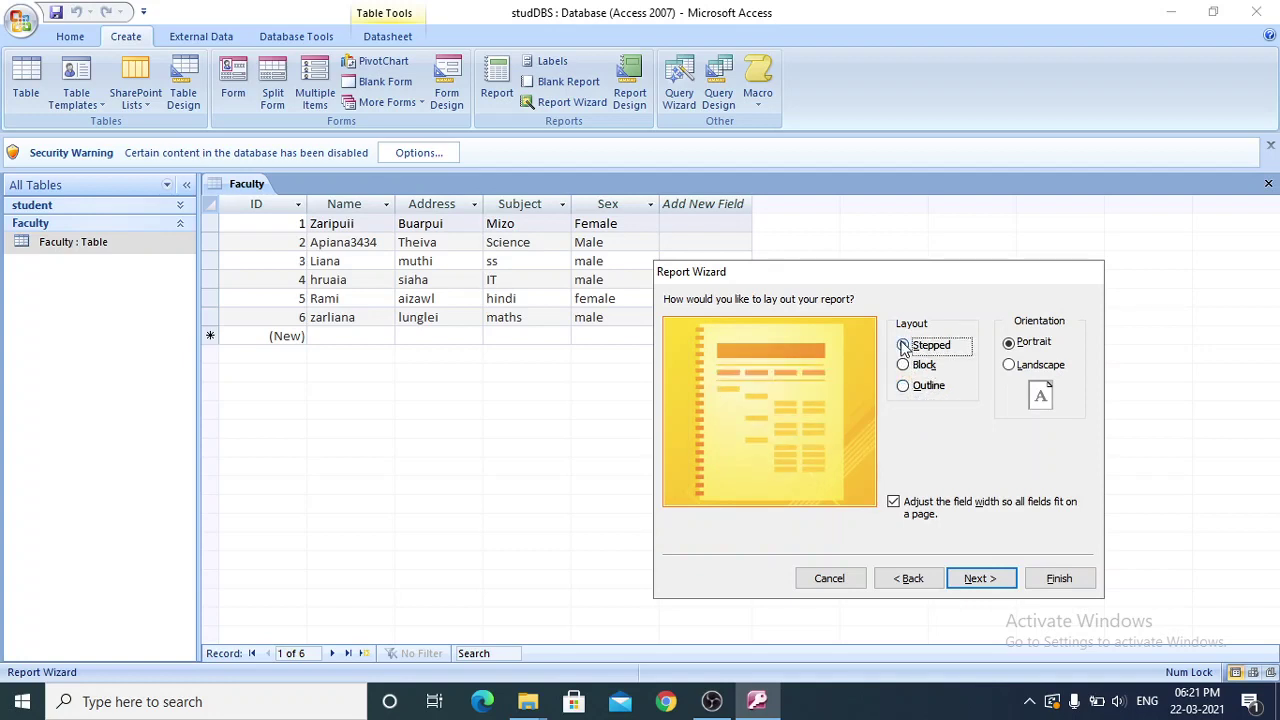
pyautogui.click(903, 366)
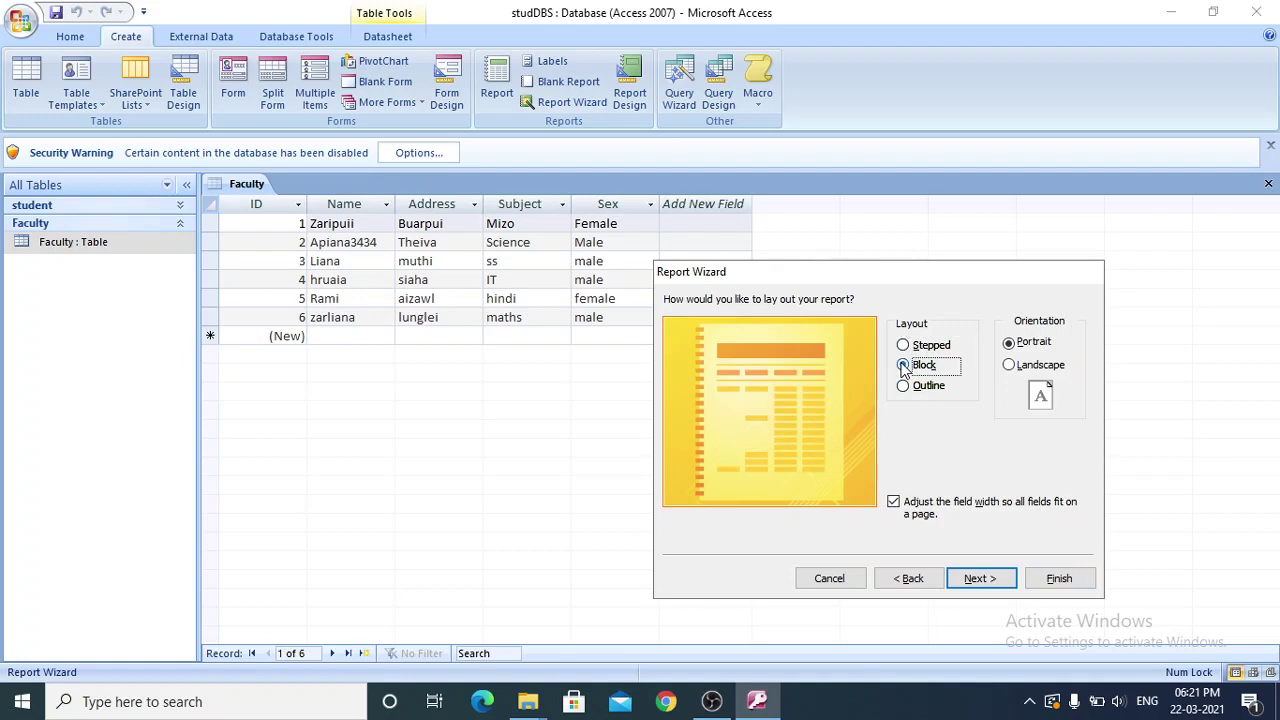
# Step: Compare report styles such as Aspect, Median, Metro and Module, choose Concourse and continue to the title options
pyautogui.click(980, 582)
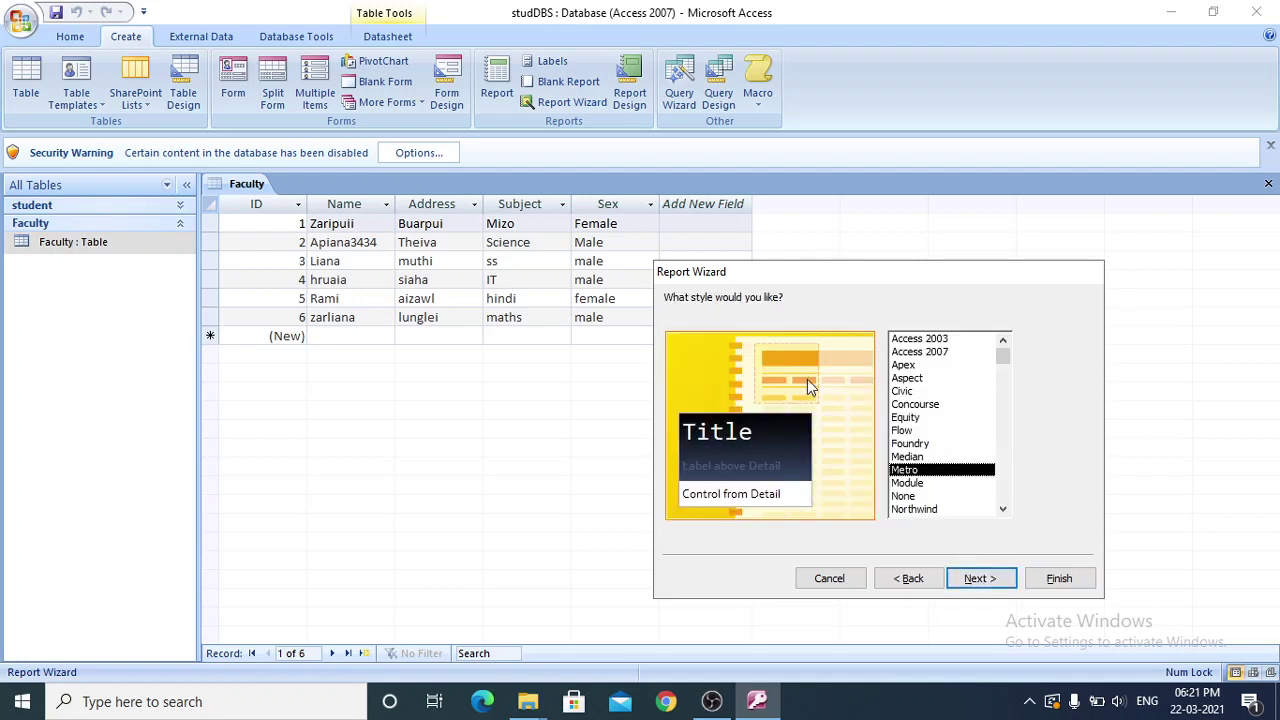
pyautogui.click(908, 405)
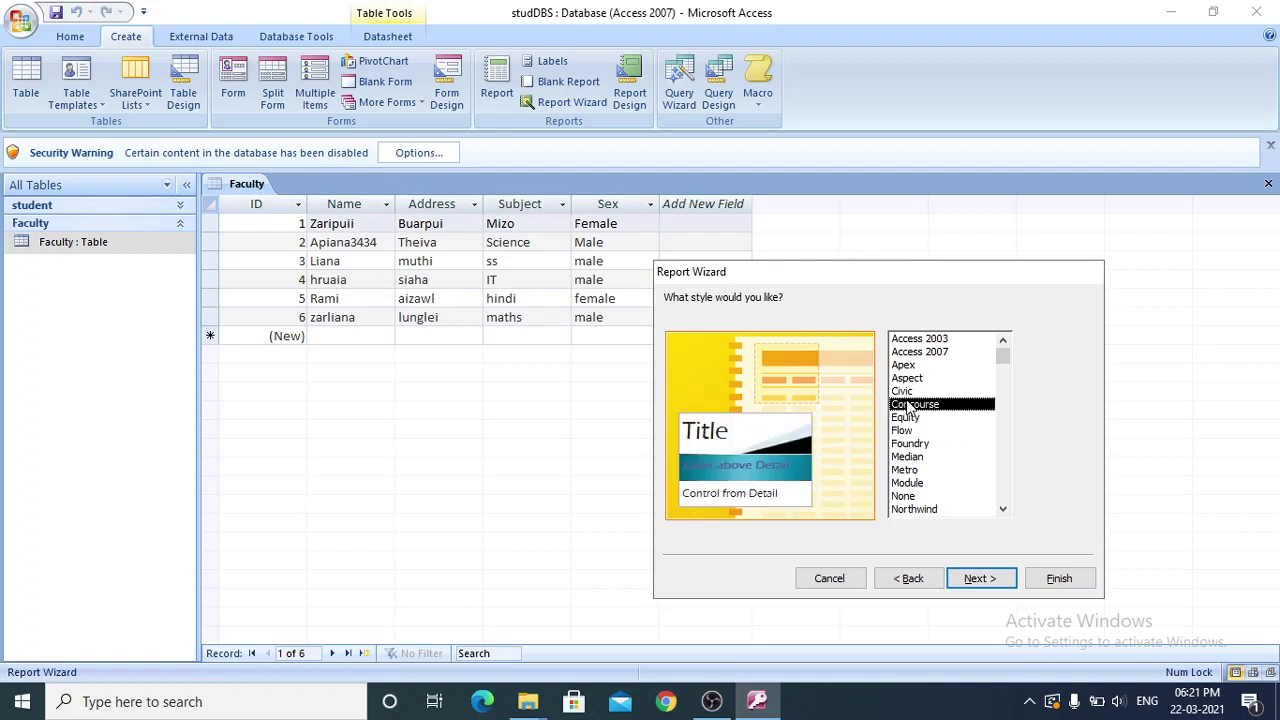
pyautogui.click(907, 380)
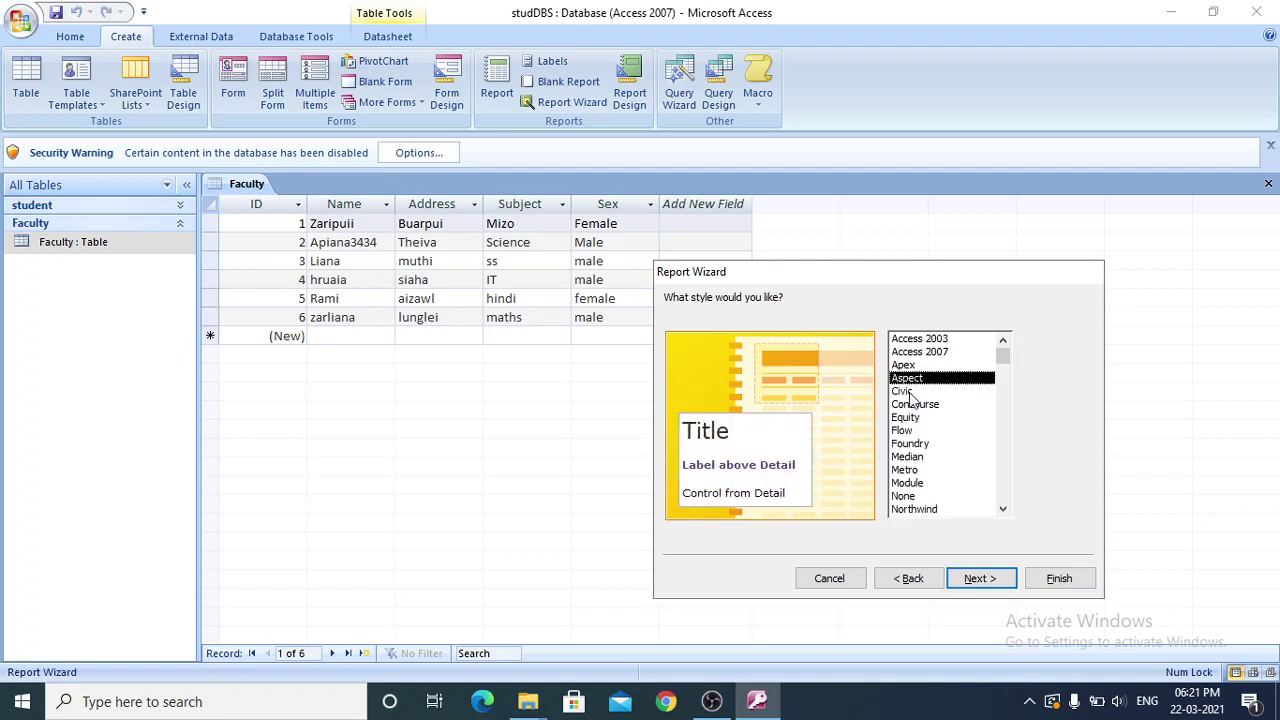
pyautogui.click(910, 418)
pyautogui.click(912, 457)
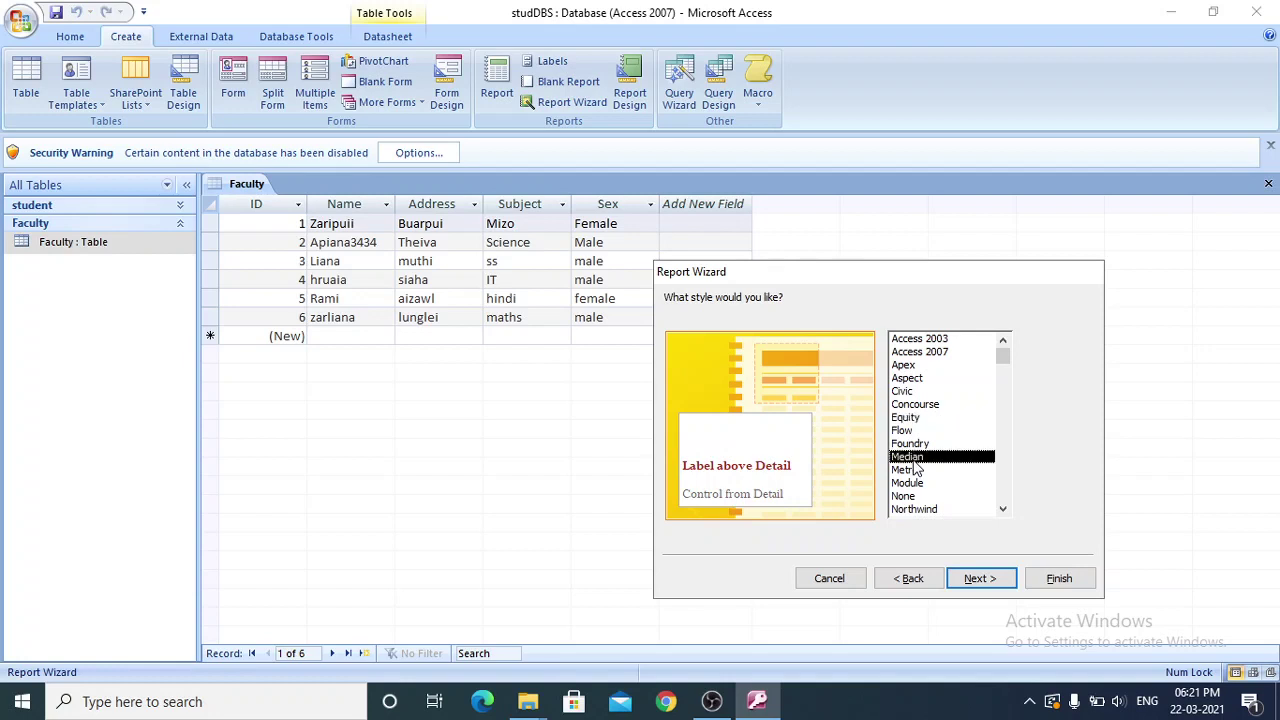
pyautogui.click(914, 484)
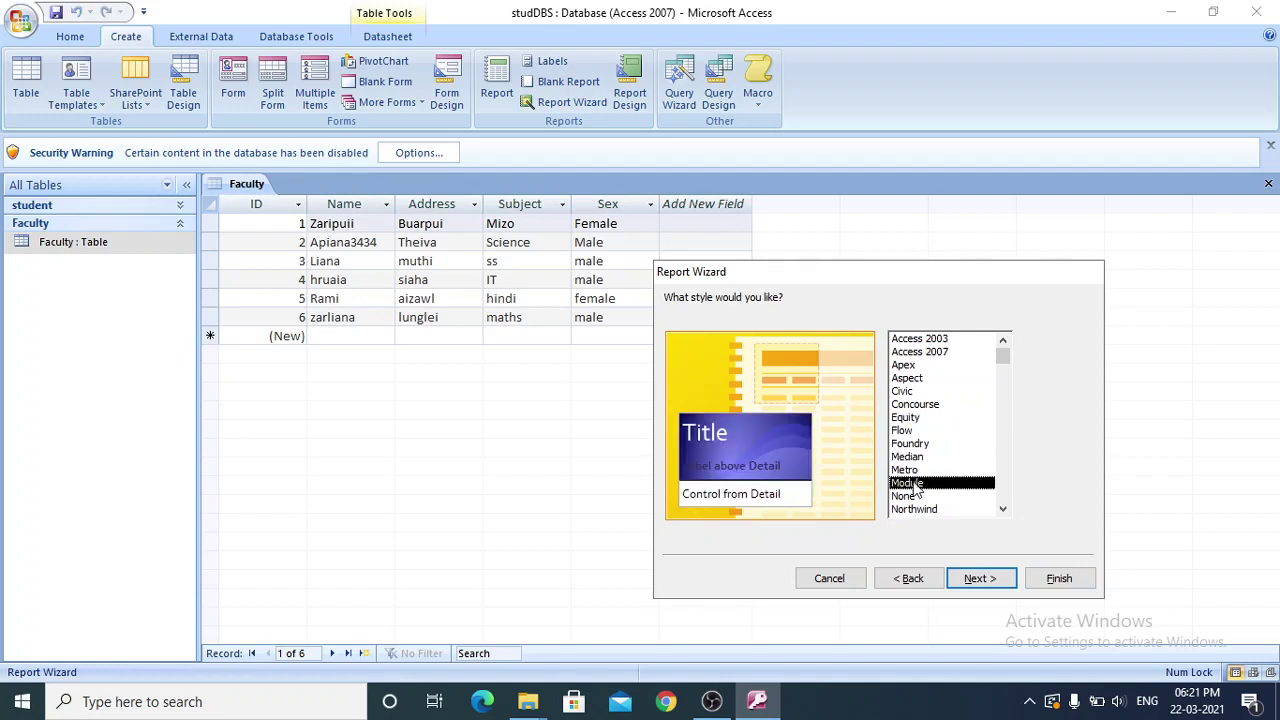
pyautogui.click(914, 471)
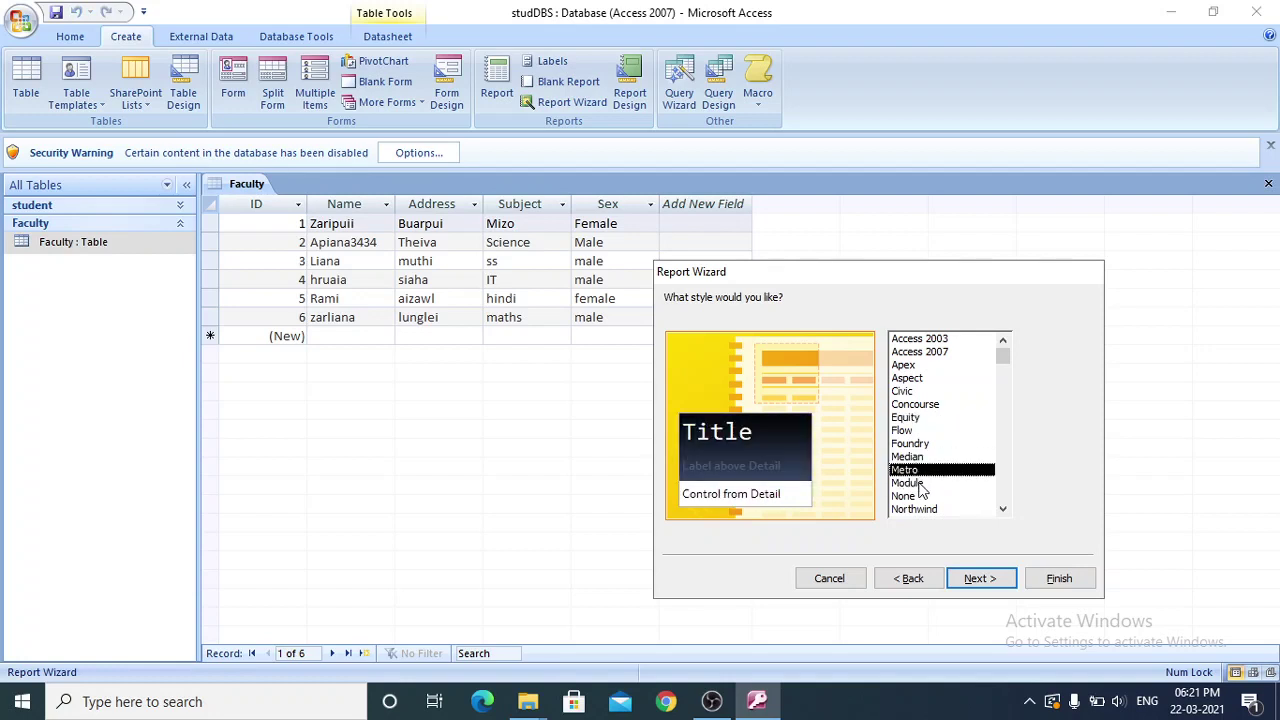
pyautogui.click(912, 484)
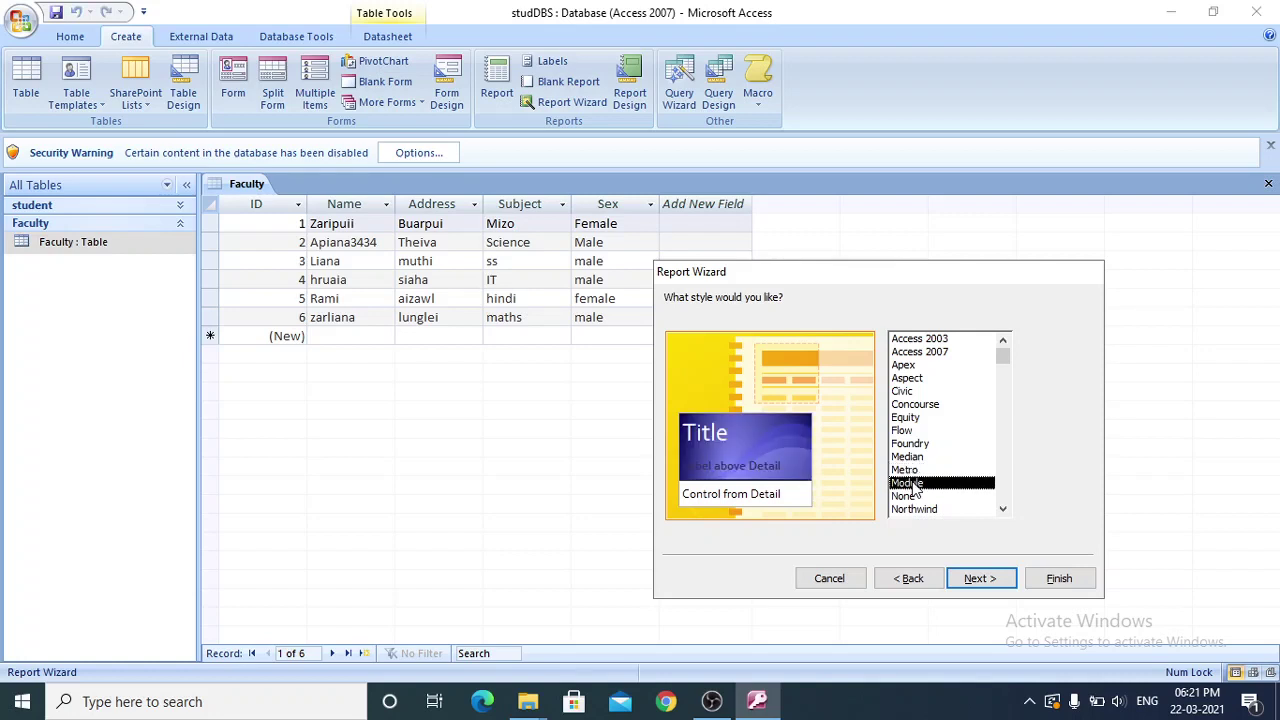
pyautogui.click(913, 405)
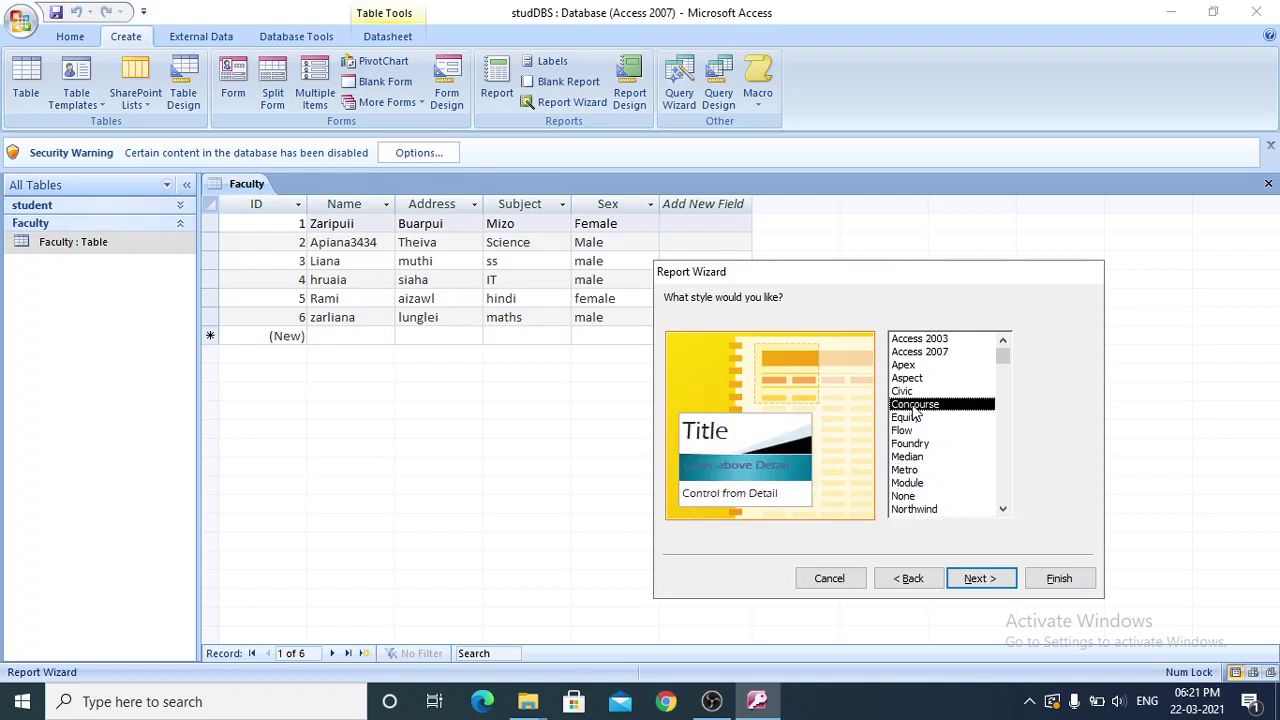
pyautogui.click(984, 584)
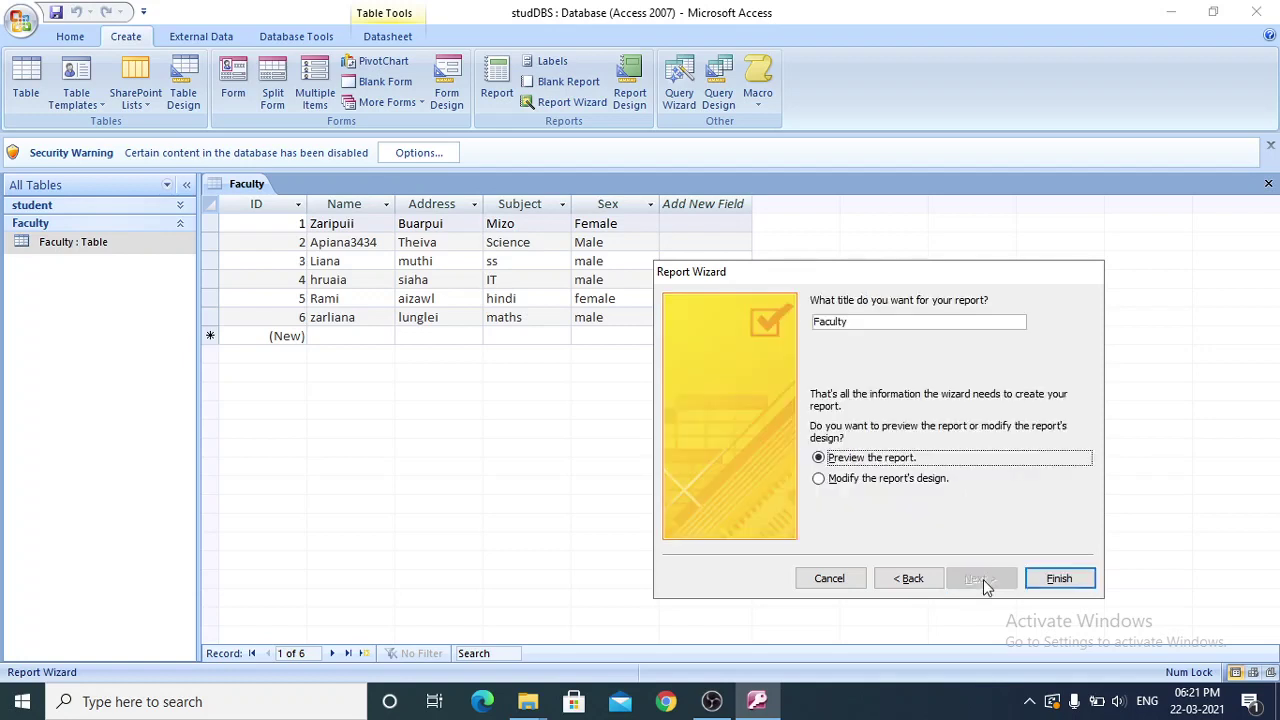
# Step: Title the report facultylist and finish the wizard with the report preview
pyautogui.doubleClick(864, 321)
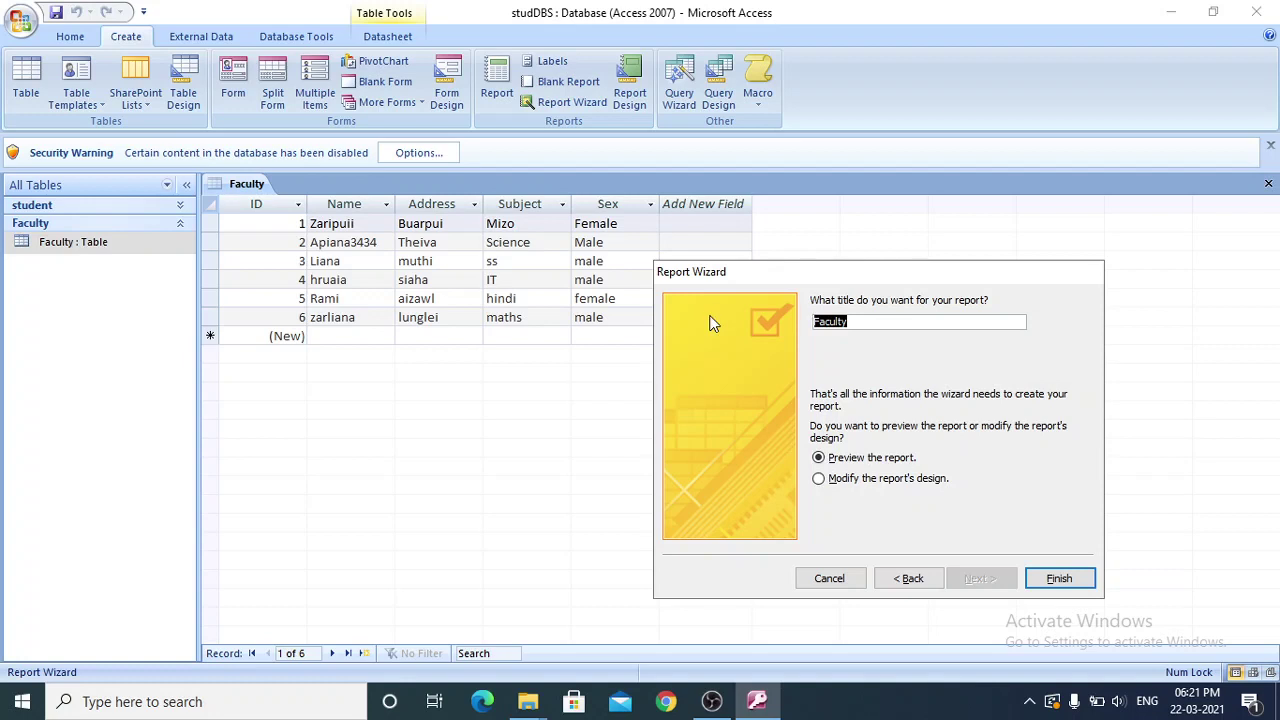
pyautogui.write('facultylist')
pyautogui.click(1058, 579)
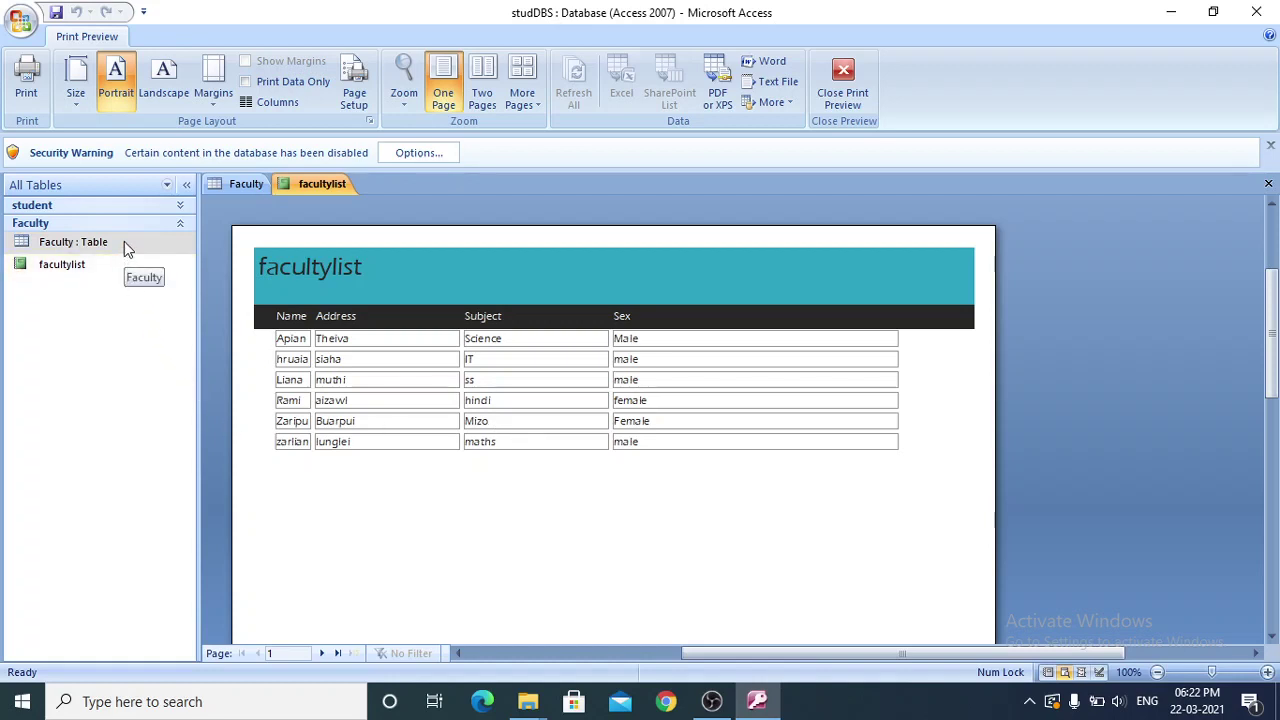
pyautogui.click(161, 187)
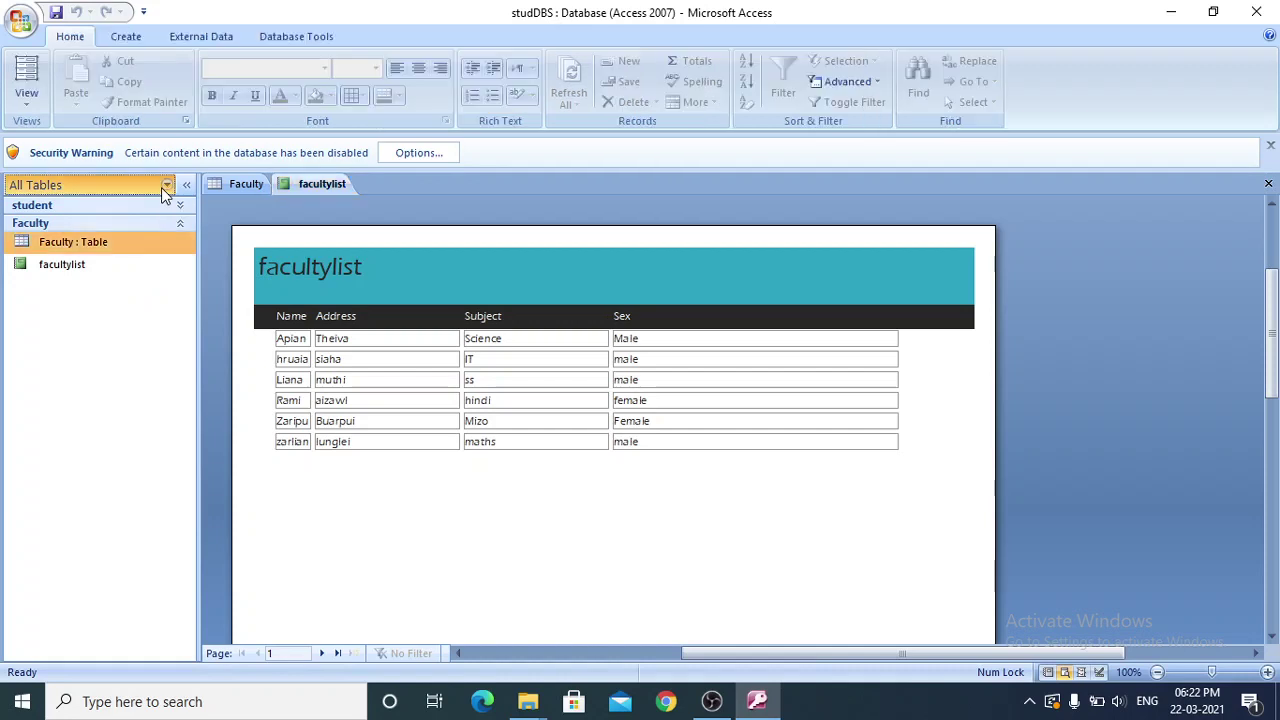
pyautogui.click(161, 187)
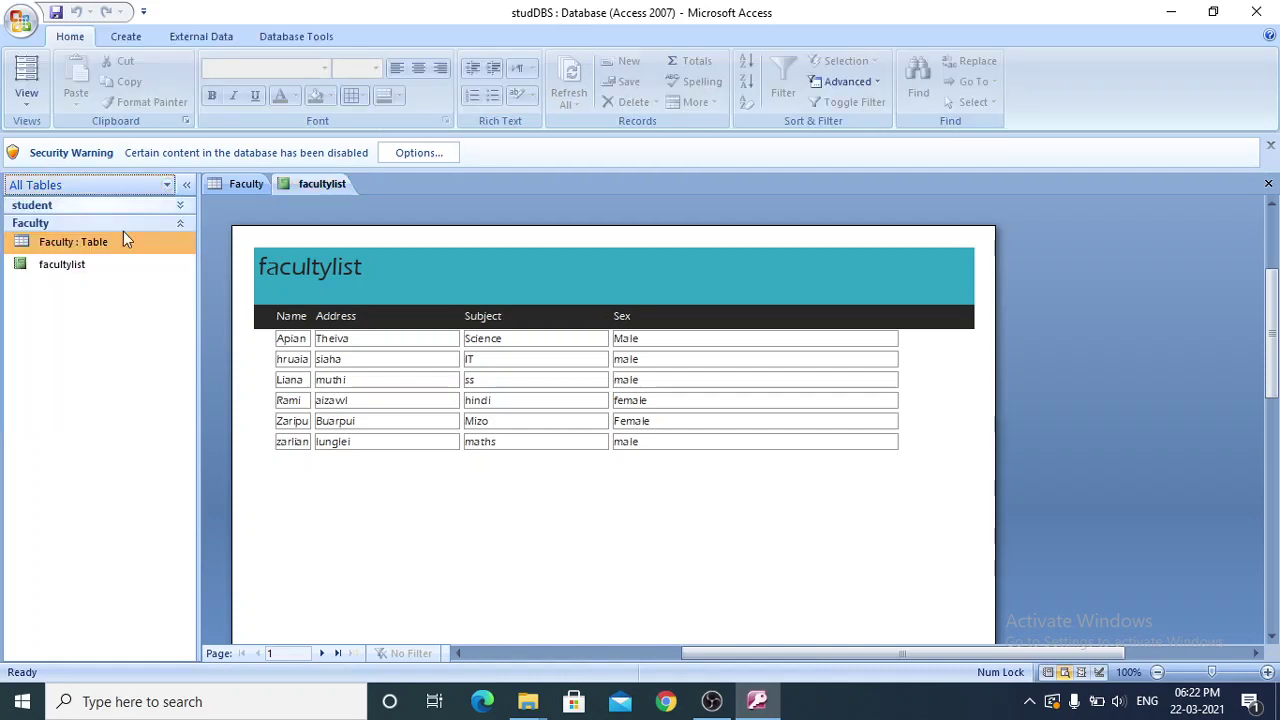
# Step: Print the facultylist report to a PDF document named hhh on the Desktop
pyautogui.click(86, 266)
pyautogui.rightClick(87, 268)
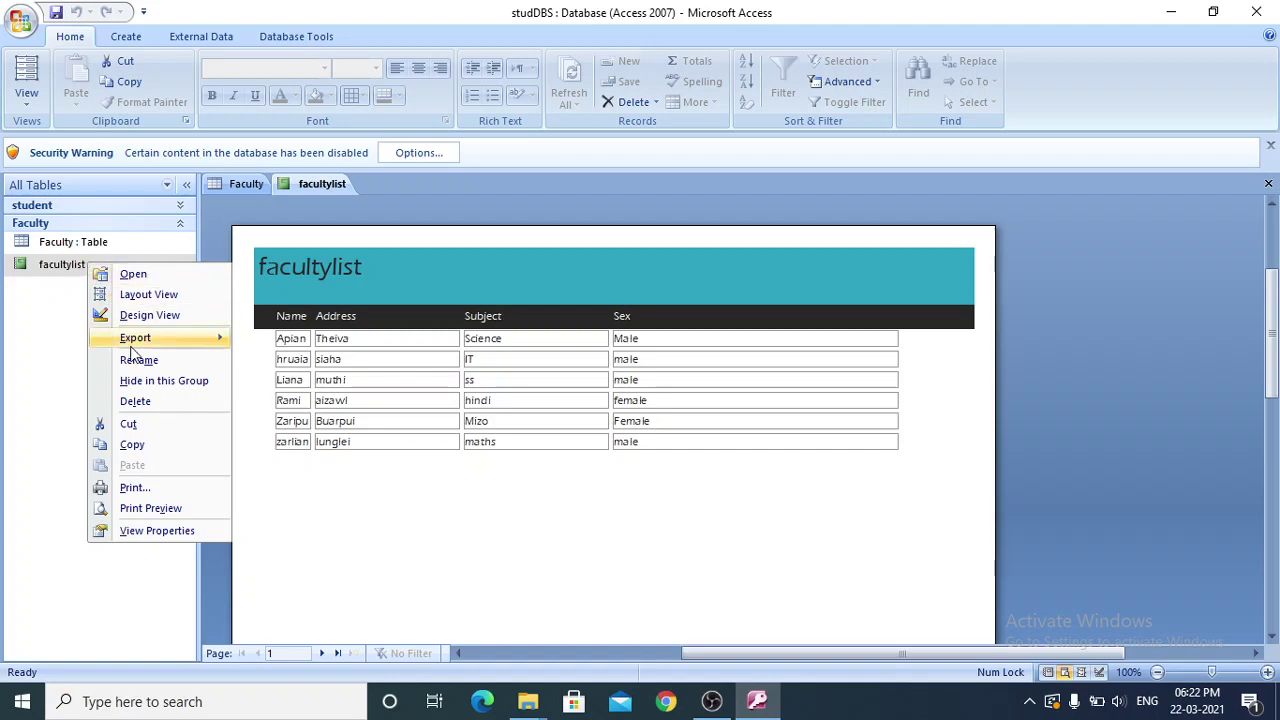
pyautogui.click(163, 489)
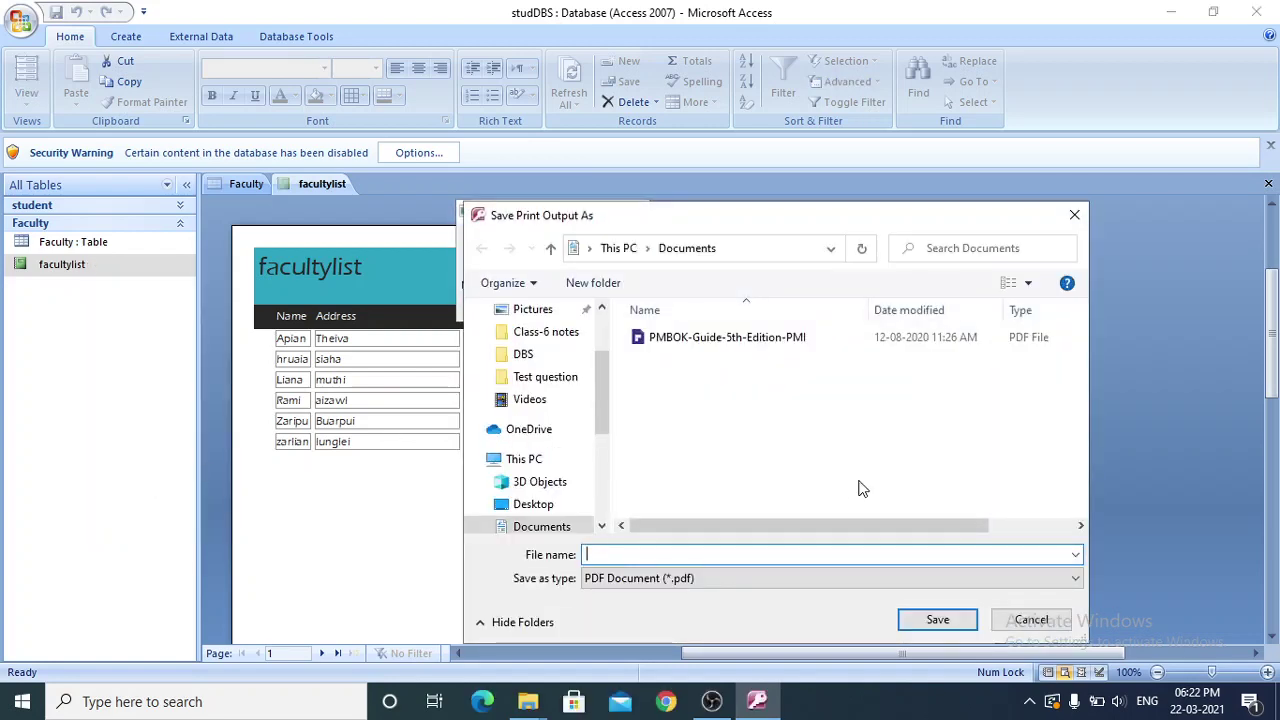
pyautogui.click(1055, 581)
pyautogui.click(1053, 578)
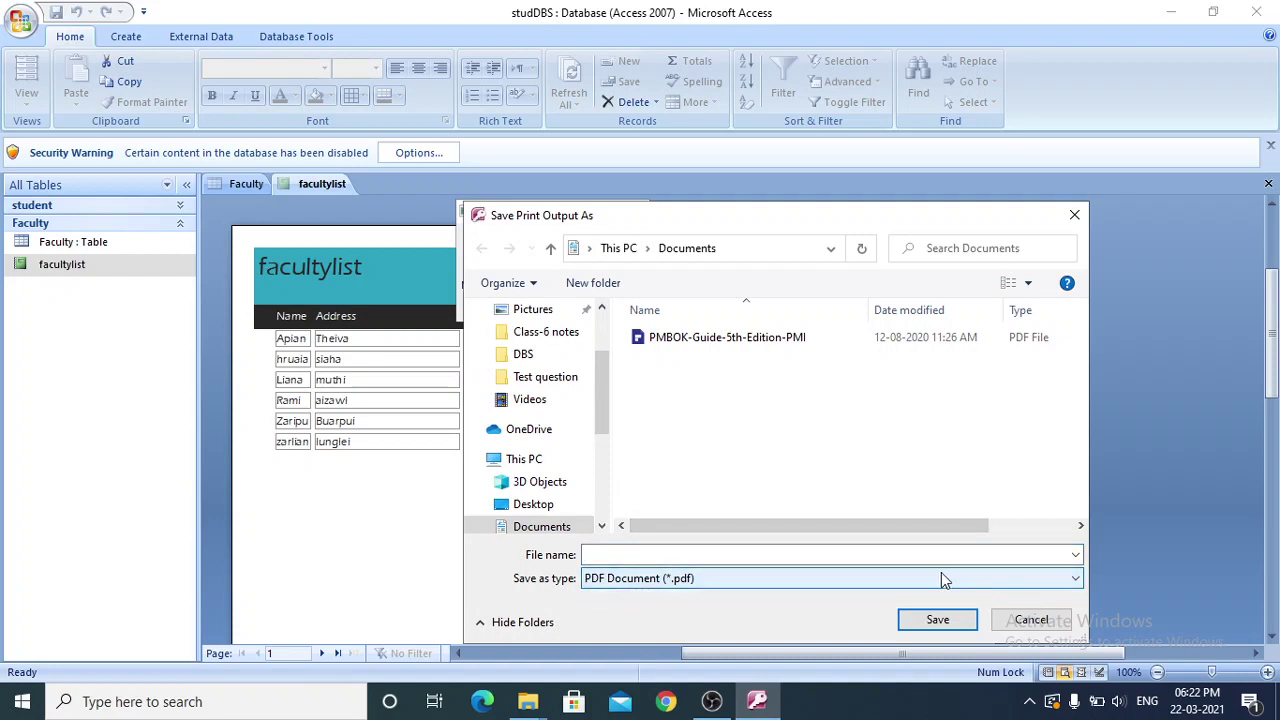
pyautogui.click(762, 551)
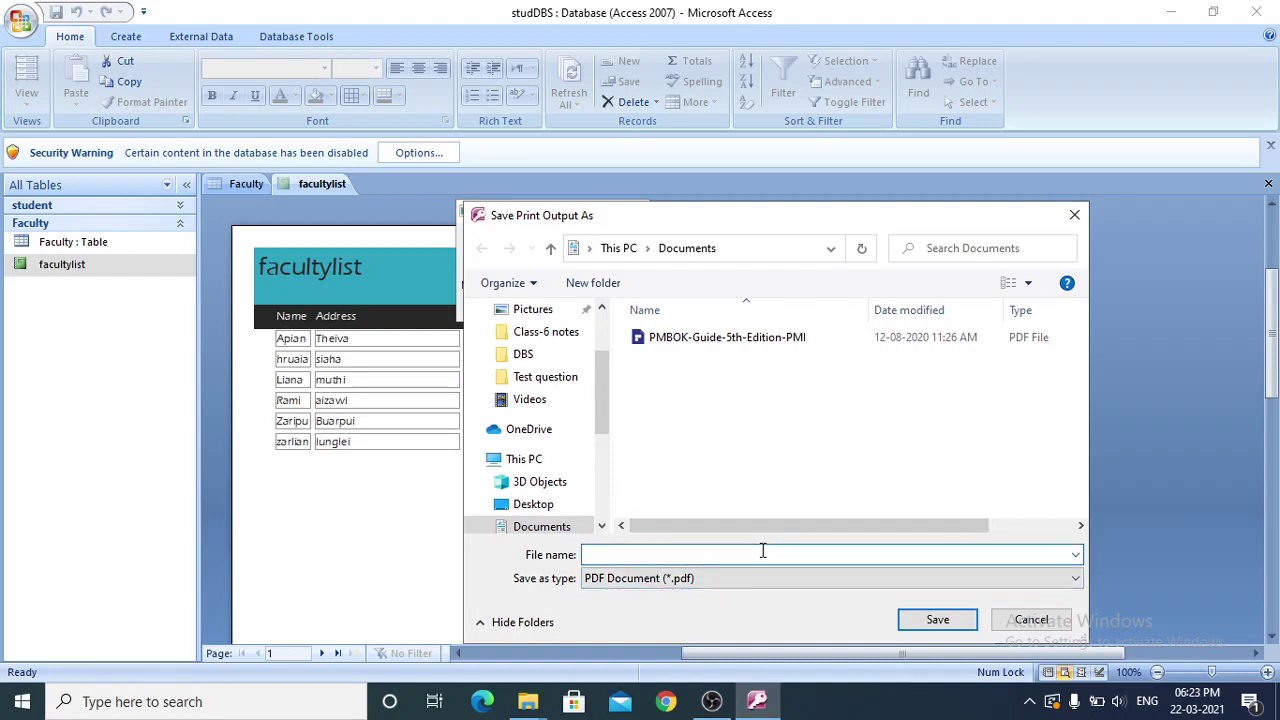
pyautogui.write('hhh')
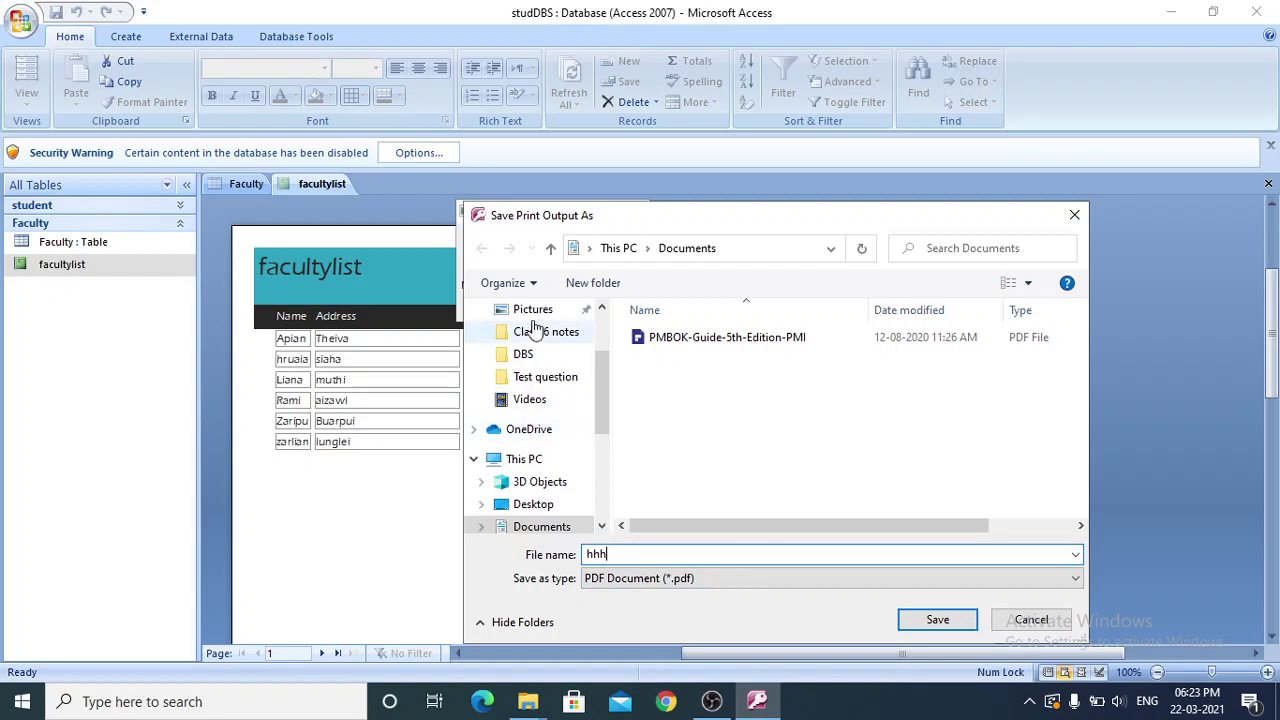
pyautogui.moveTo(605, 378); pyautogui.dragTo(596, 297)
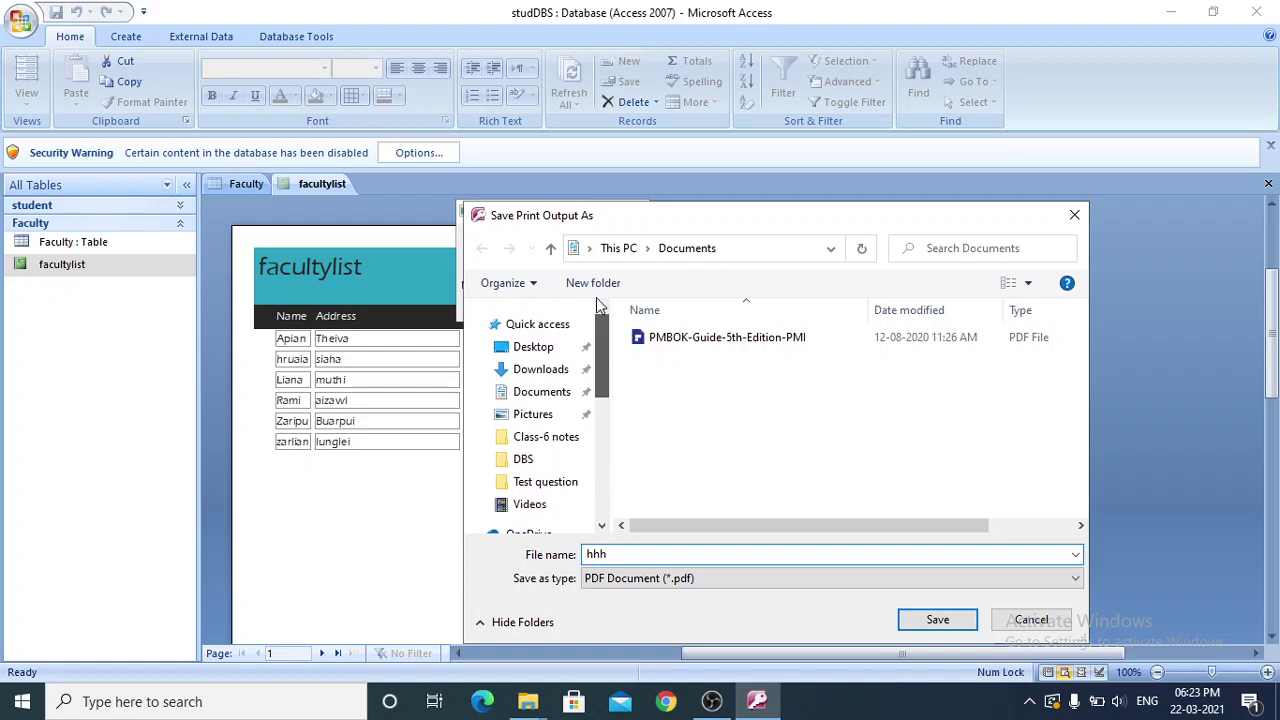
pyautogui.click(530, 346)
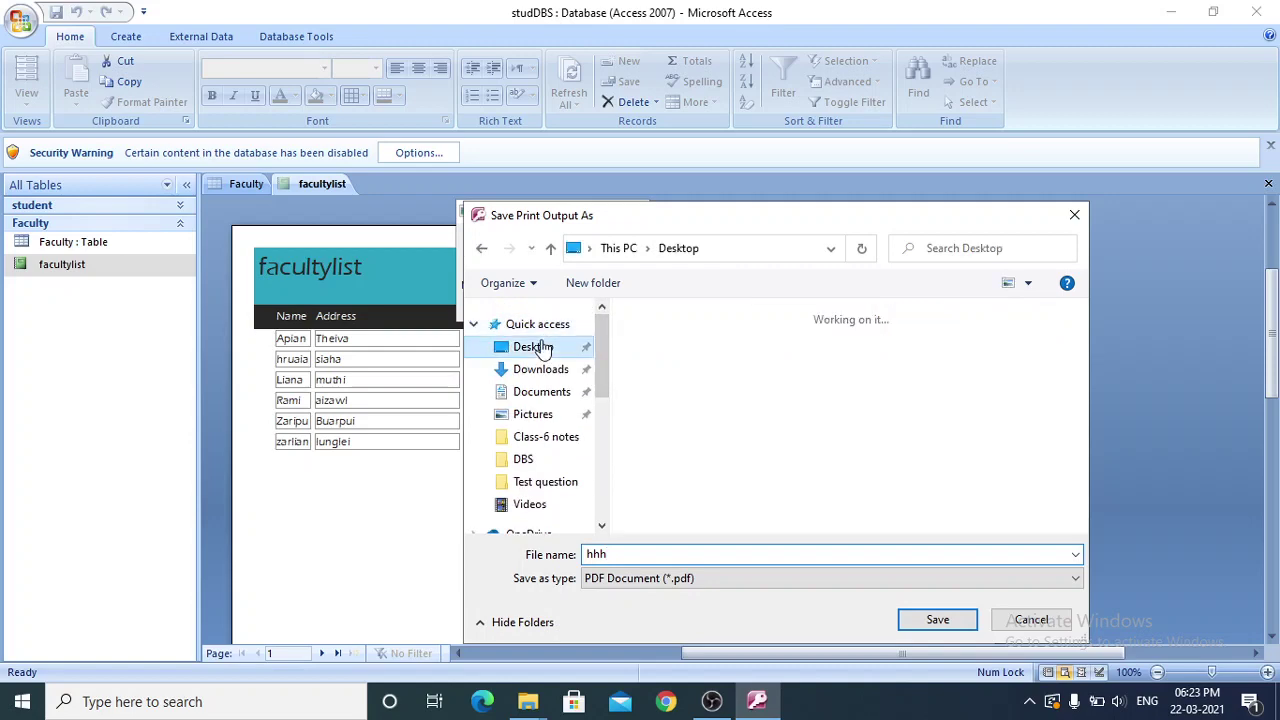
pyautogui.click(935, 622)
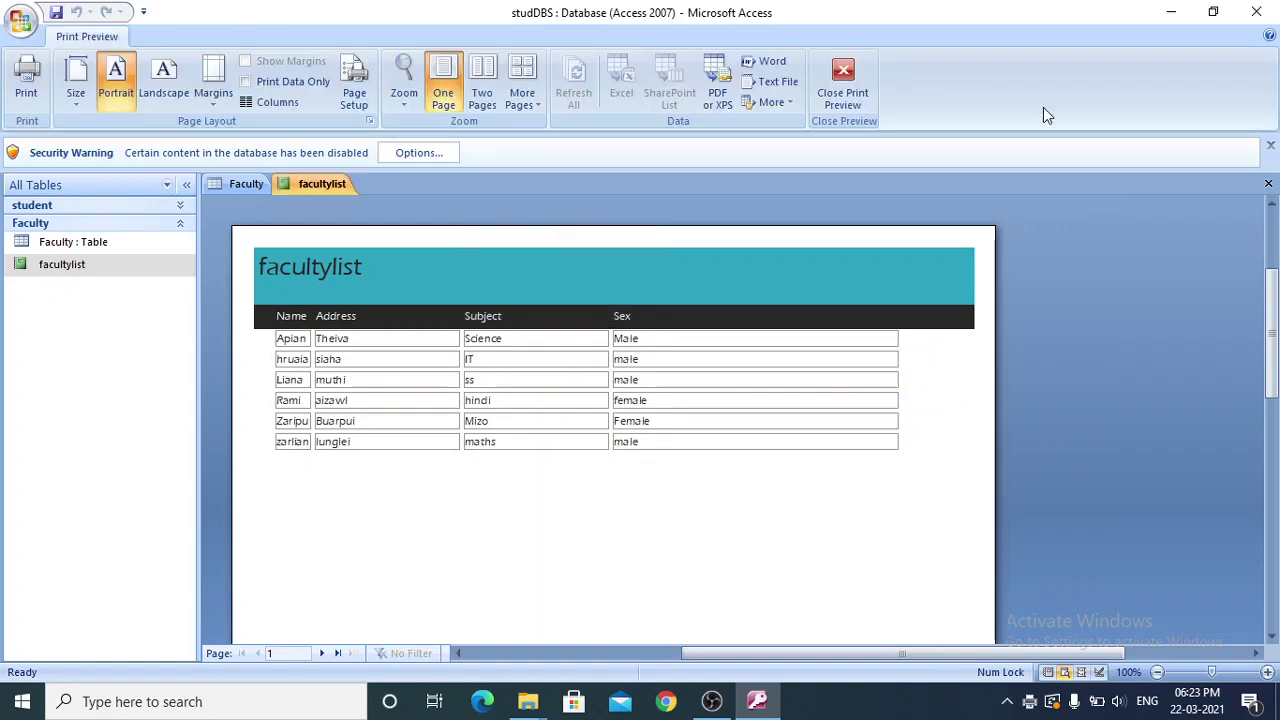
# Step: Open the hhh PDF from the desktop to check the printed report, close it and return to the Access database
pyautogui.click(1172, 12)
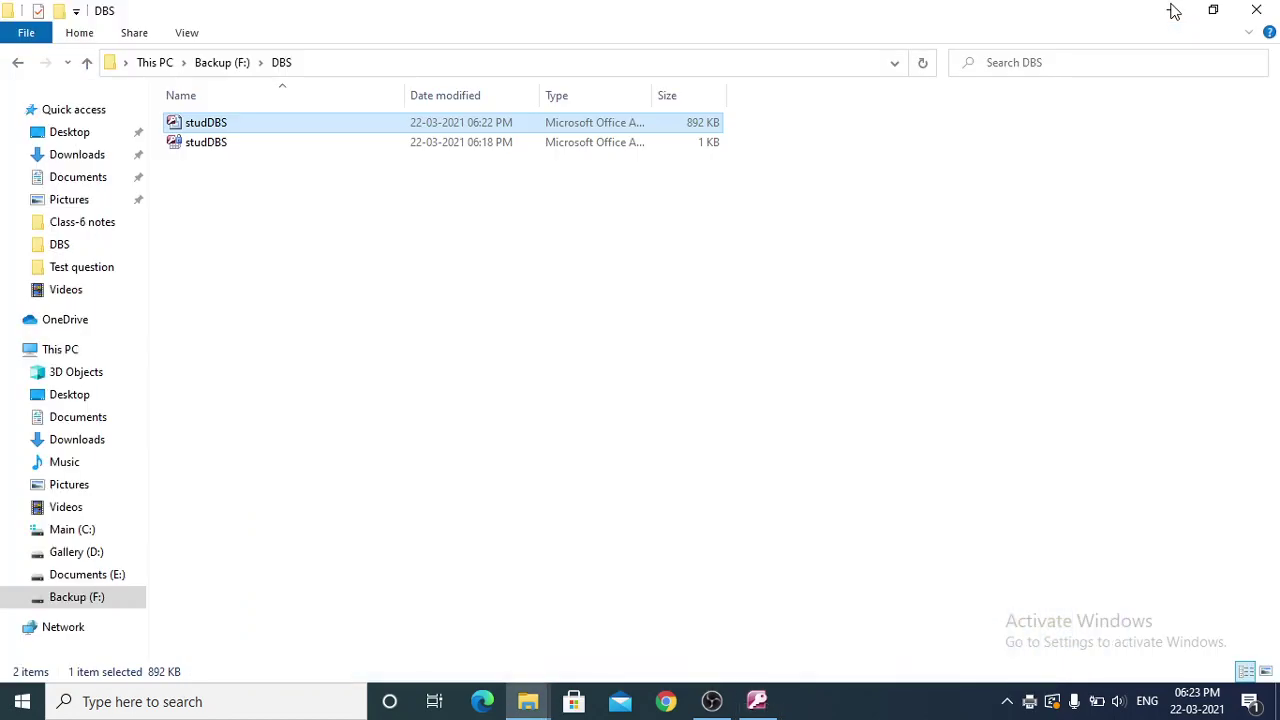
pyautogui.click(1172, 10)
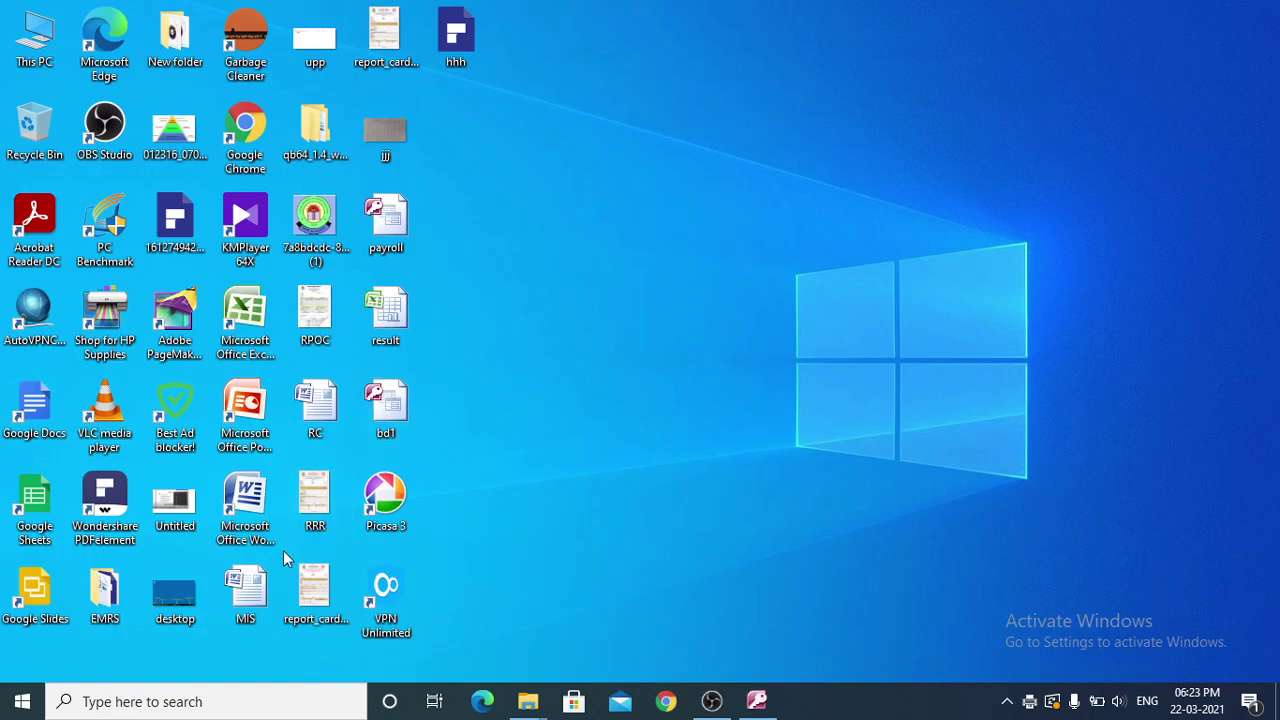
pyautogui.doubleClick(457, 52)
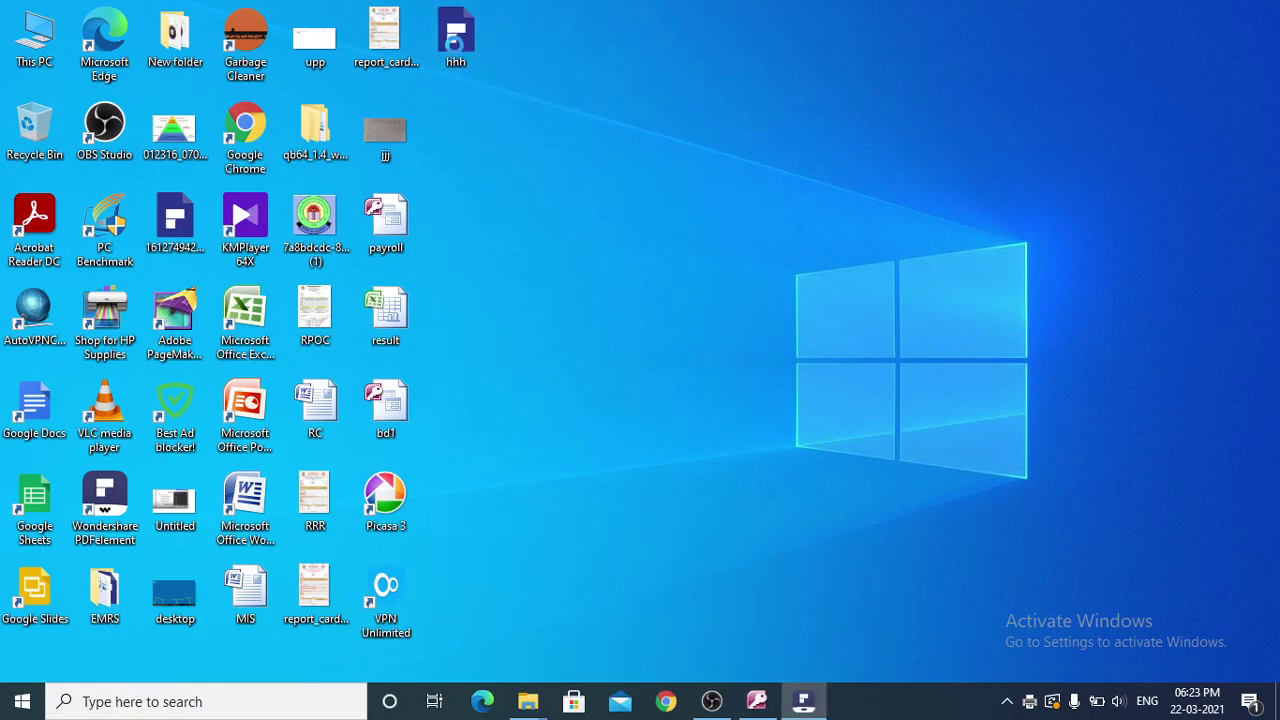
pyautogui.click(803, 701)
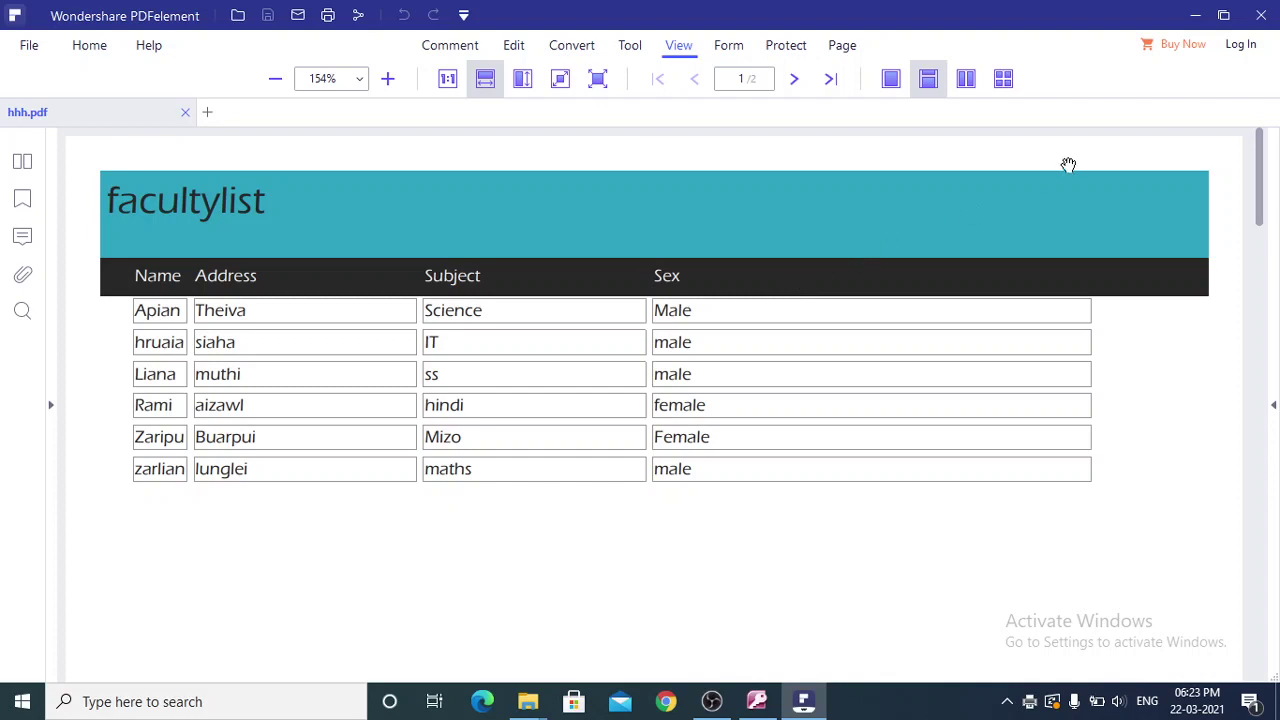
pyautogui.click(1262, 16)
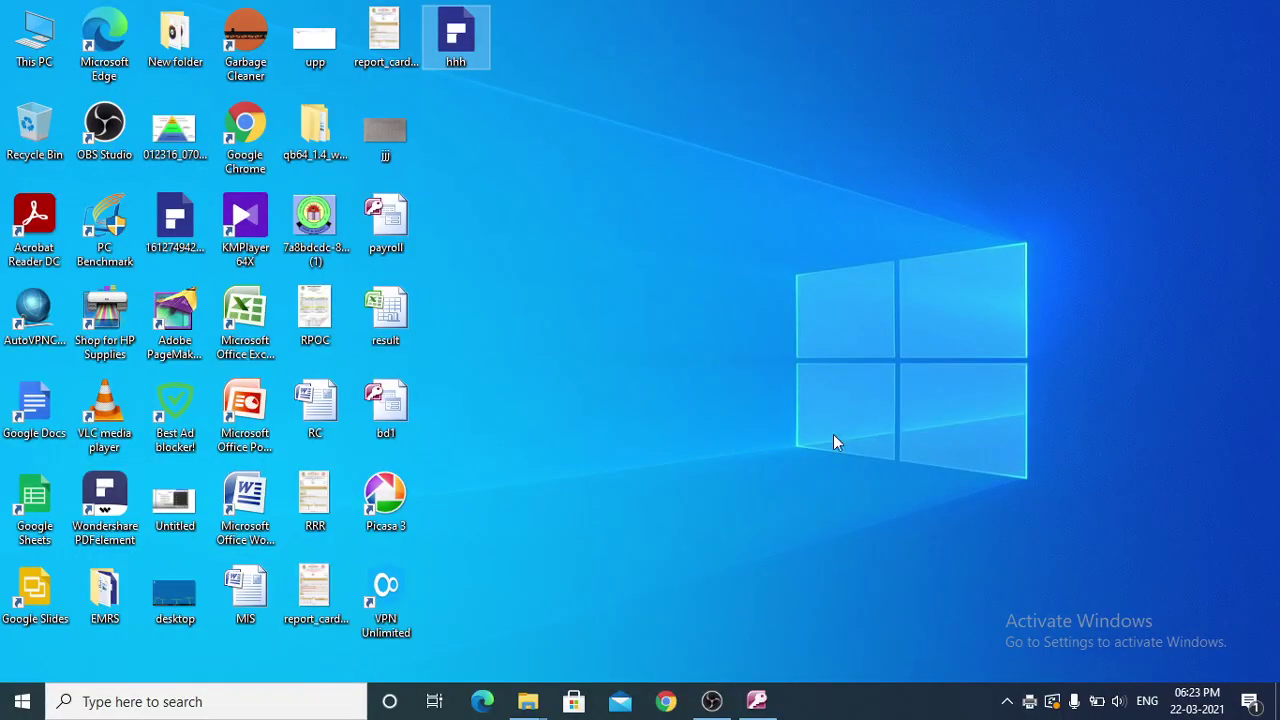
pyautogui.click(757, 701)
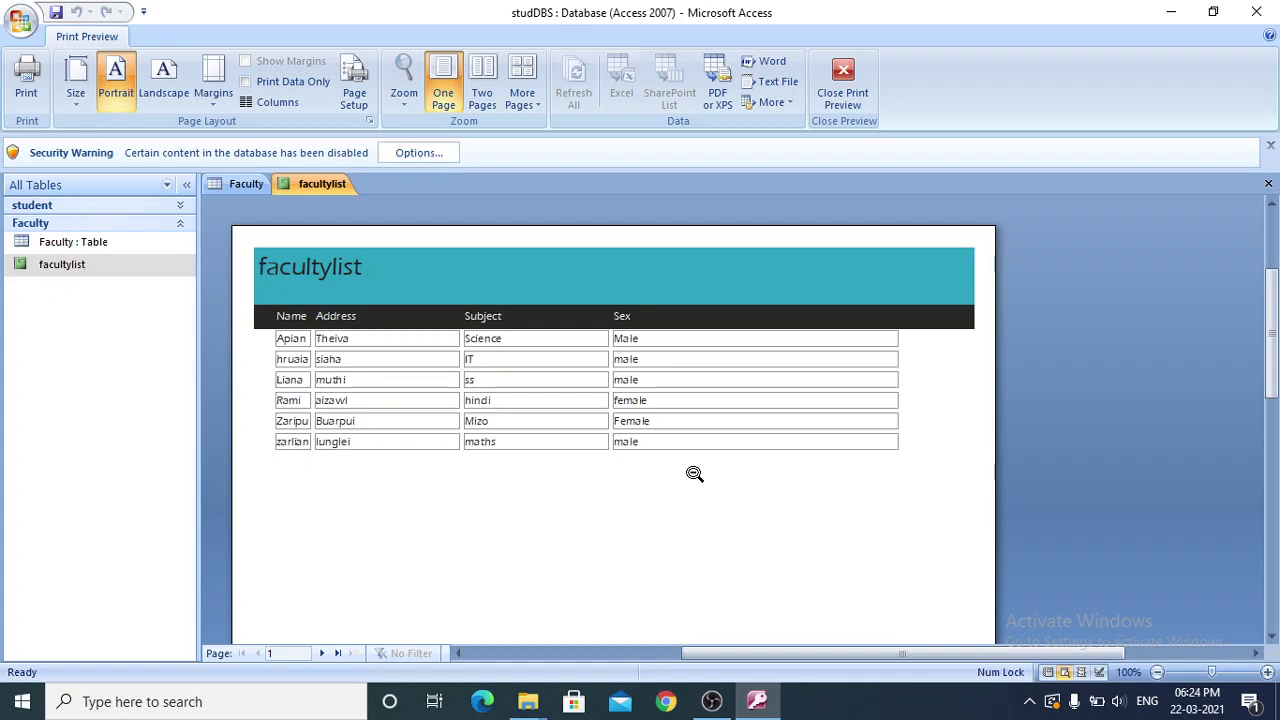
pyautogui.click(119, 267)
pyautogui.rightClick(119, 267)
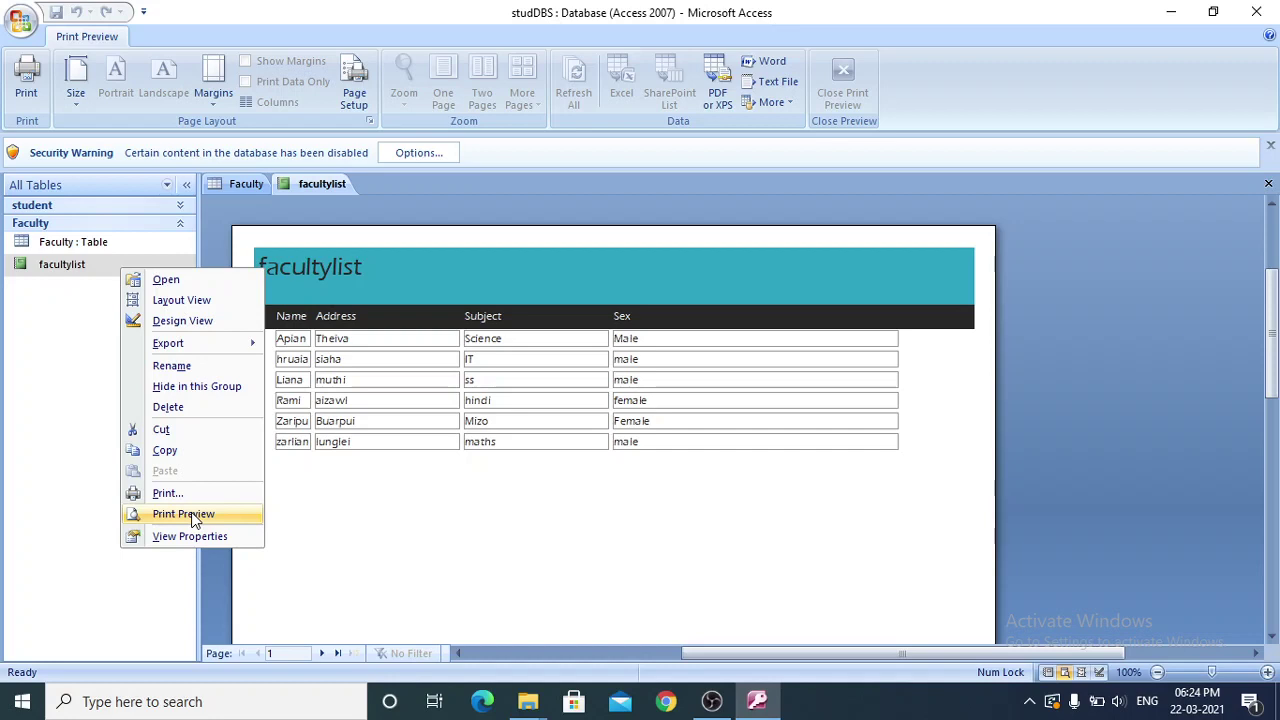
pyautogui.click(1166, 252)
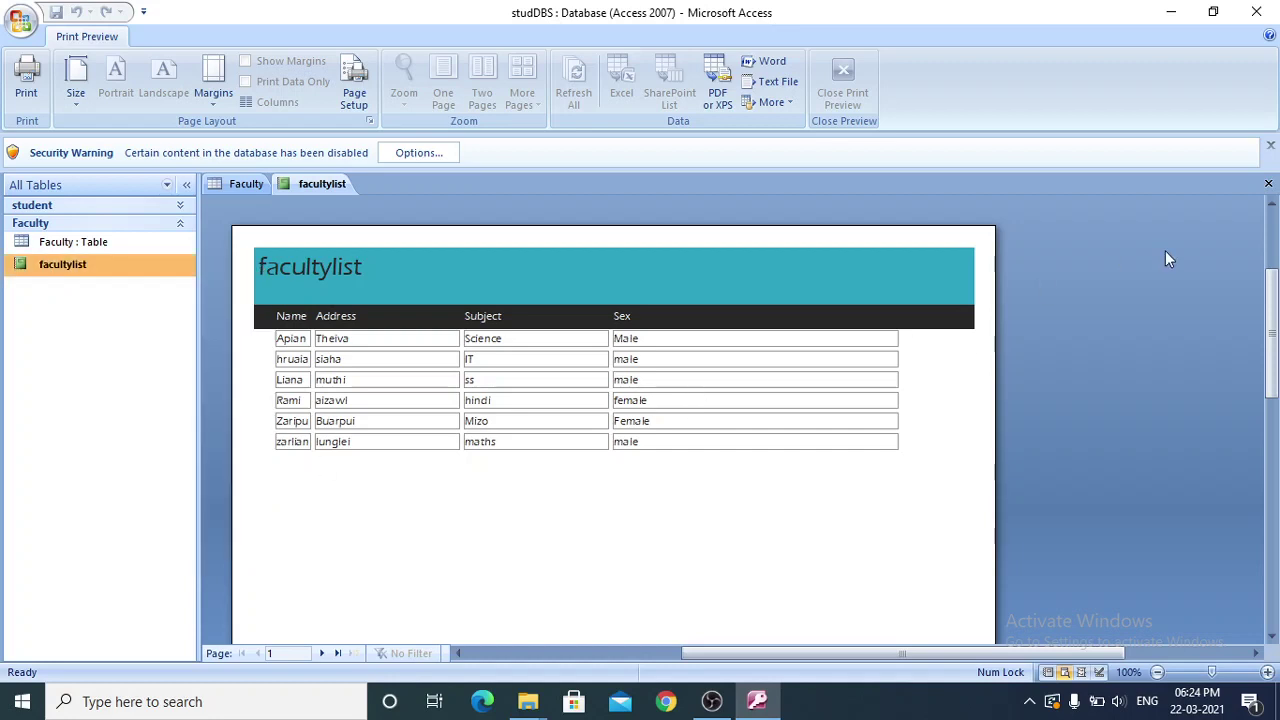
# Step: Dismiss the security warning bar and close the facultylist report
pyautogui.click(1270, 148)
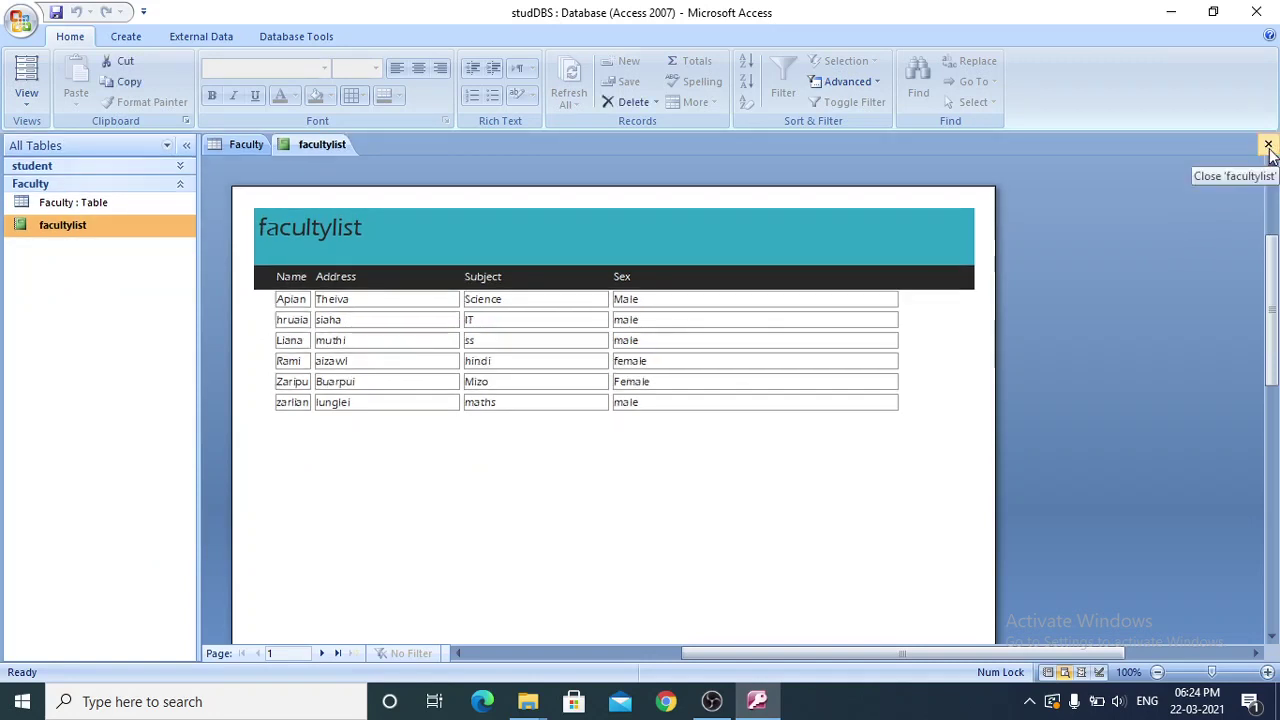
pyautogui.click(338, 149)
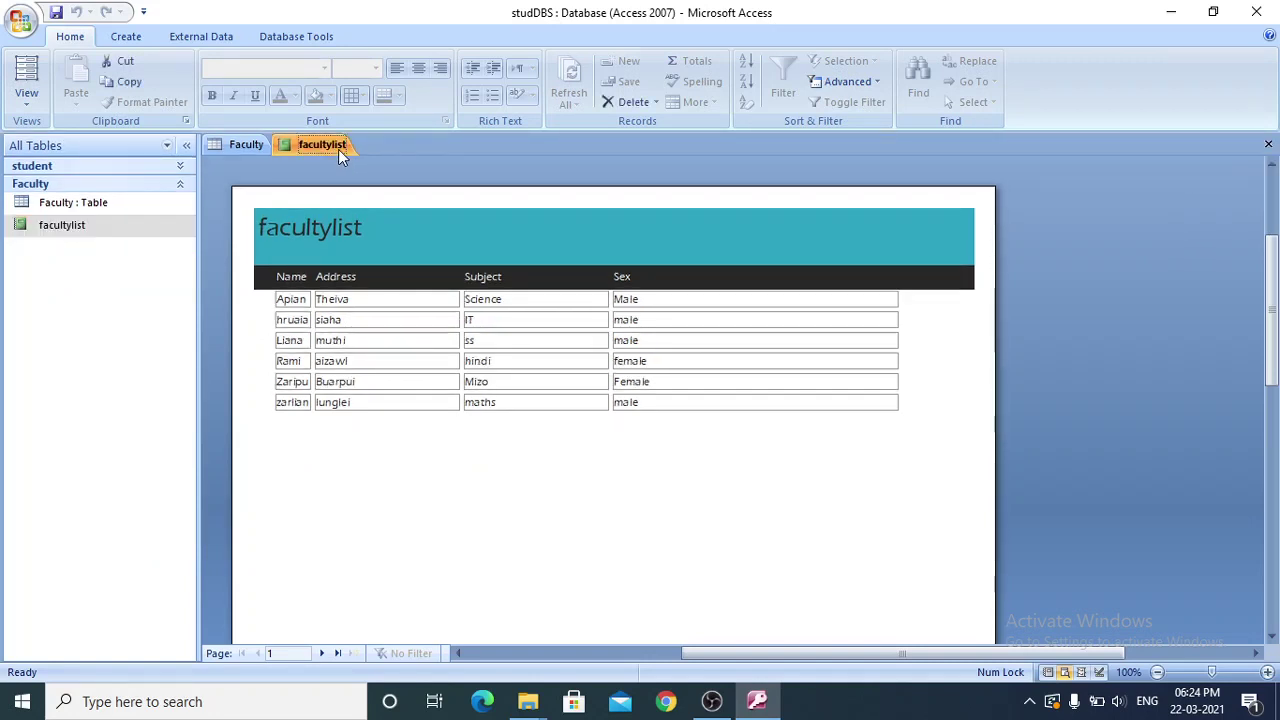
pyautogui.rightClick(338, 149)
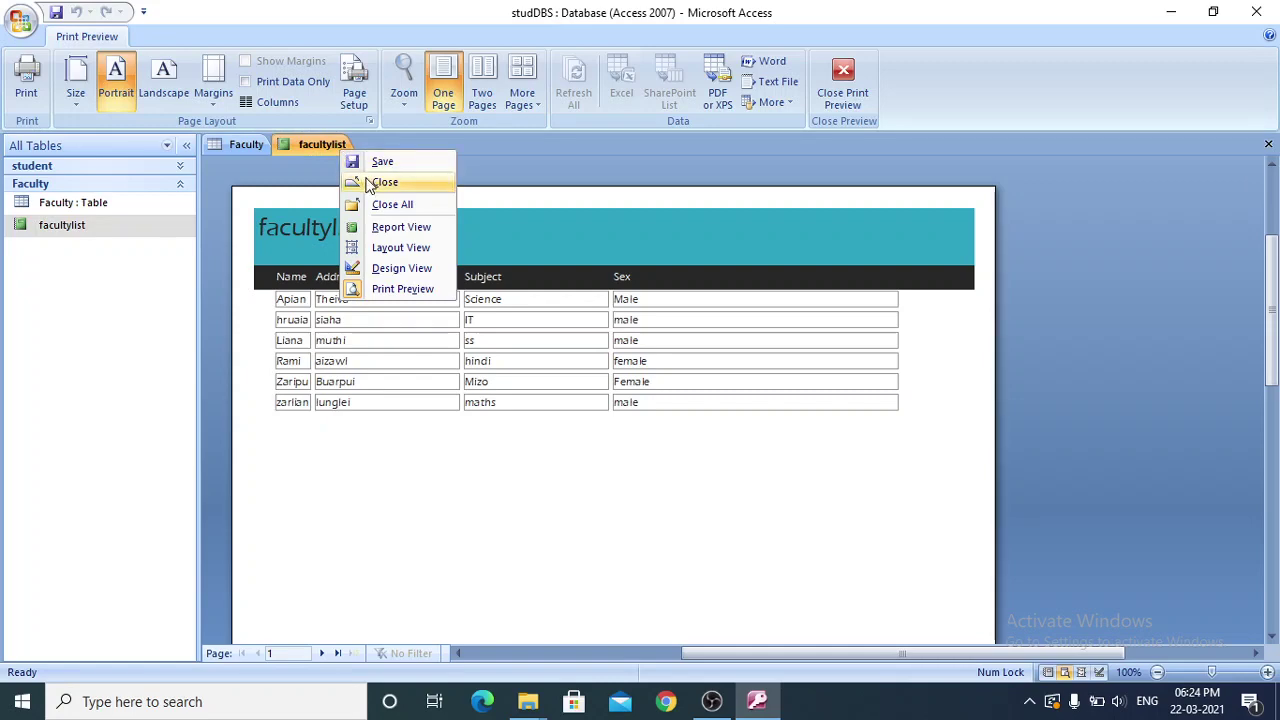
pyautogui.click(363, 181)
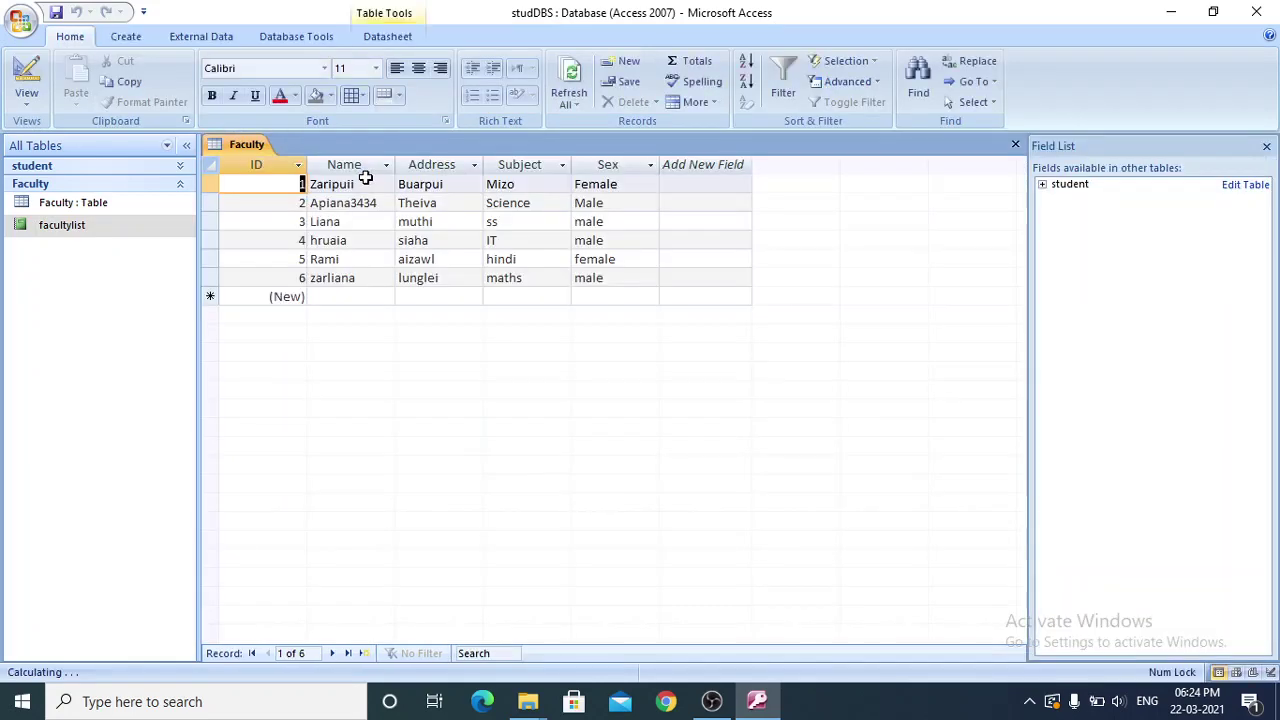
# Step: Open the facultylist report and switch it to Design View
pyautogui.click(105, 232)
pyautogui.doubleClick(107, 238)
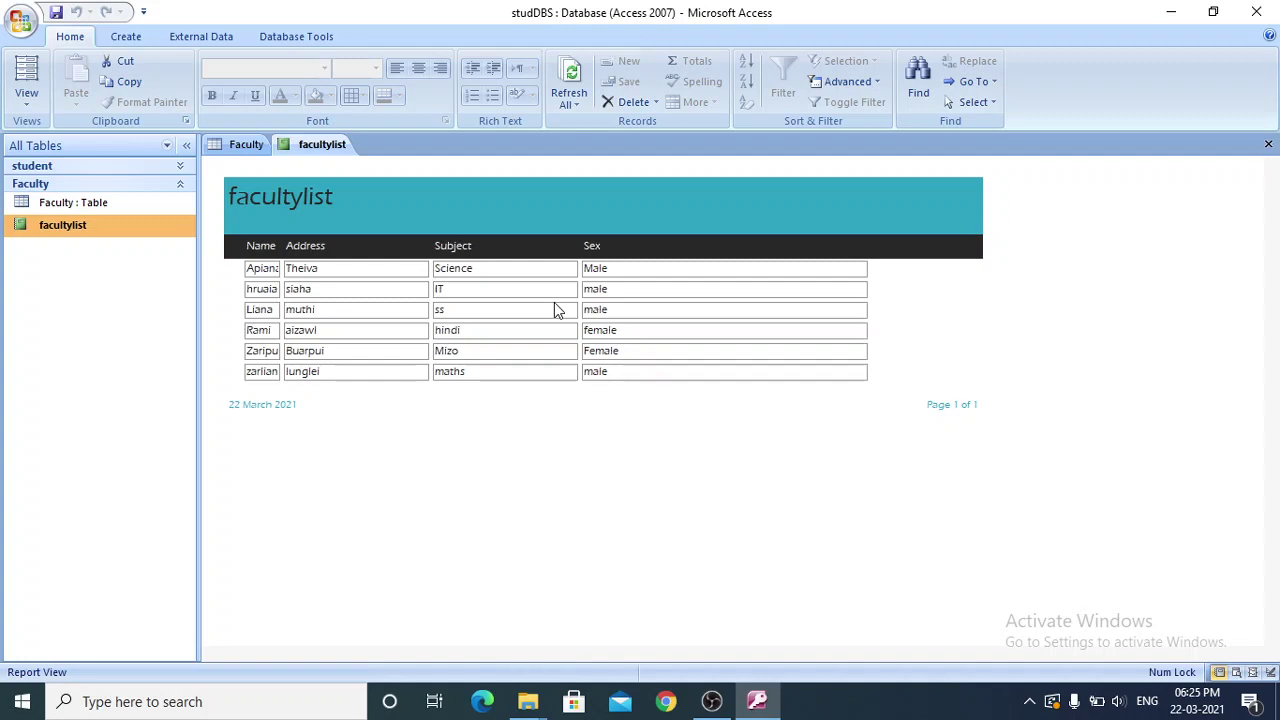
pyautogui.rightClick(86, 229)
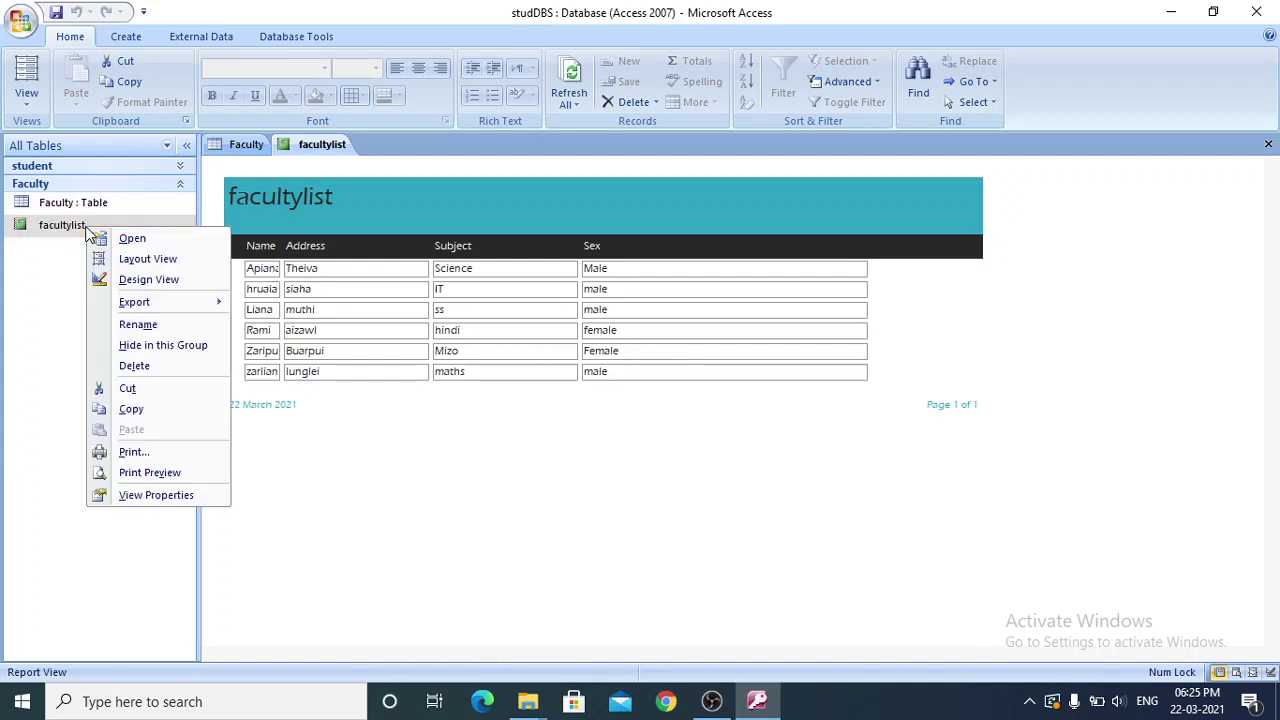
pyautogui.click(142, 282)
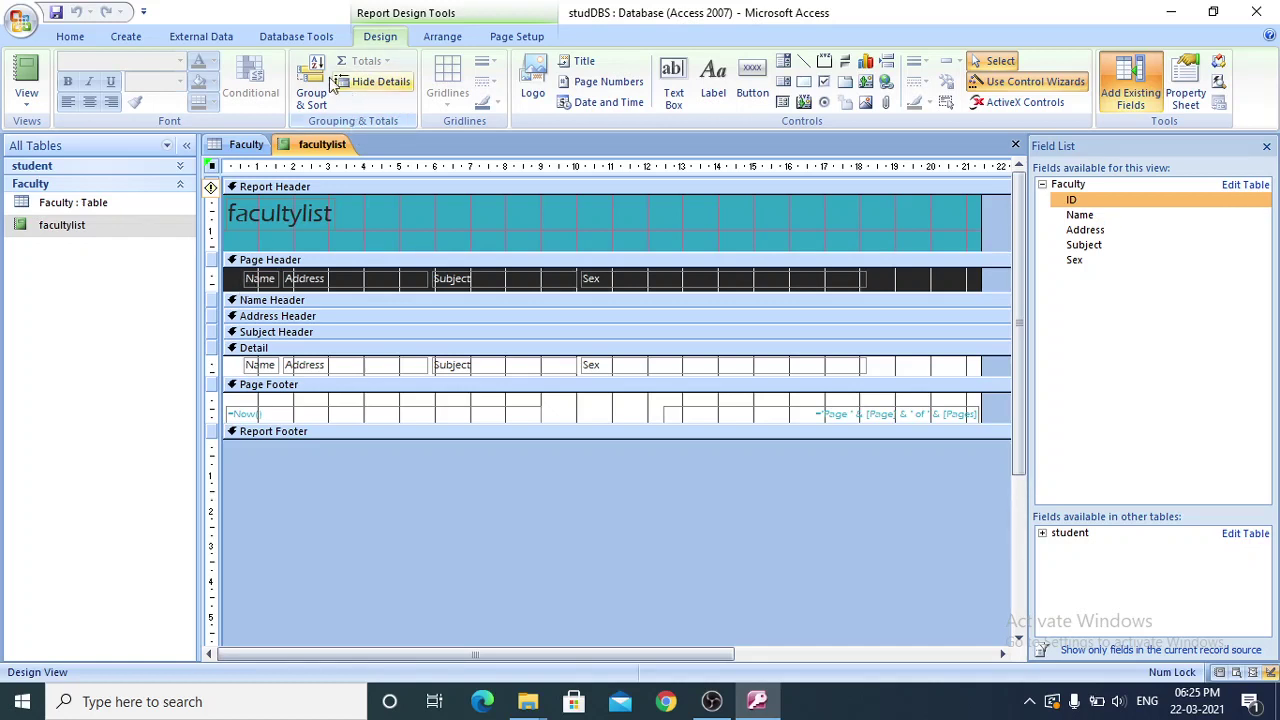
pyautogui.click(128, 37)
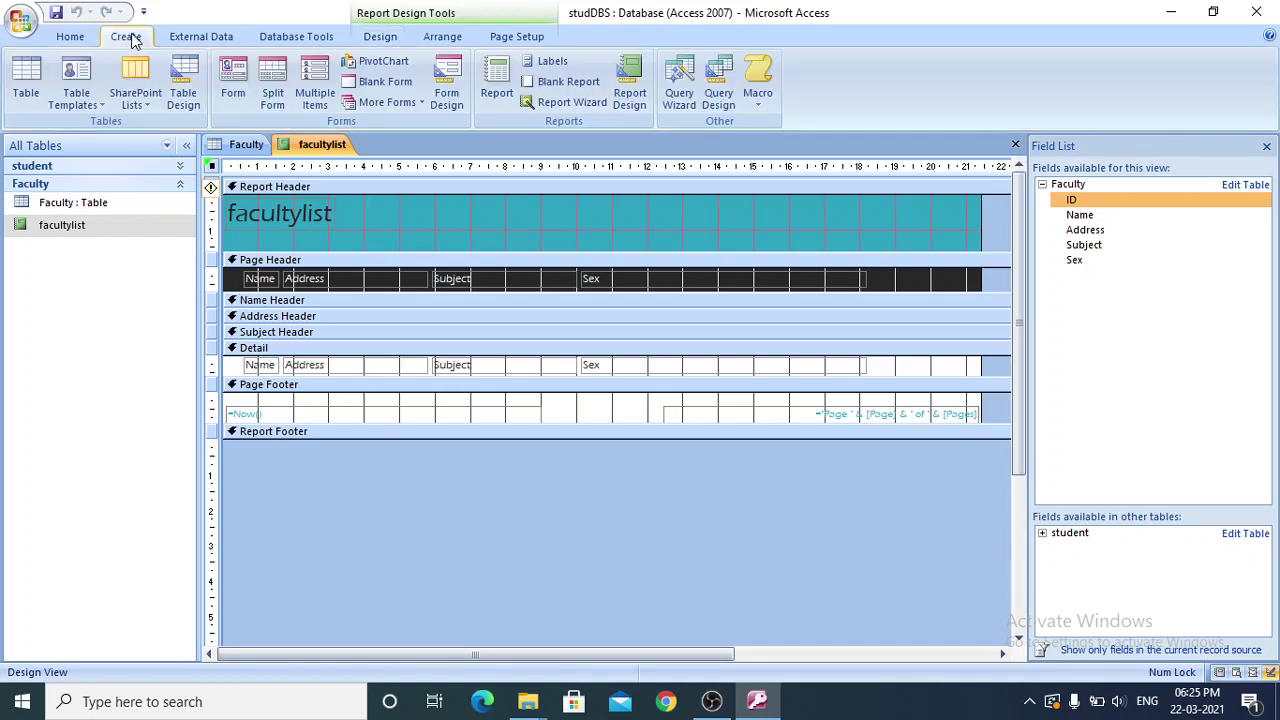
pyautogui.click(222, 42)
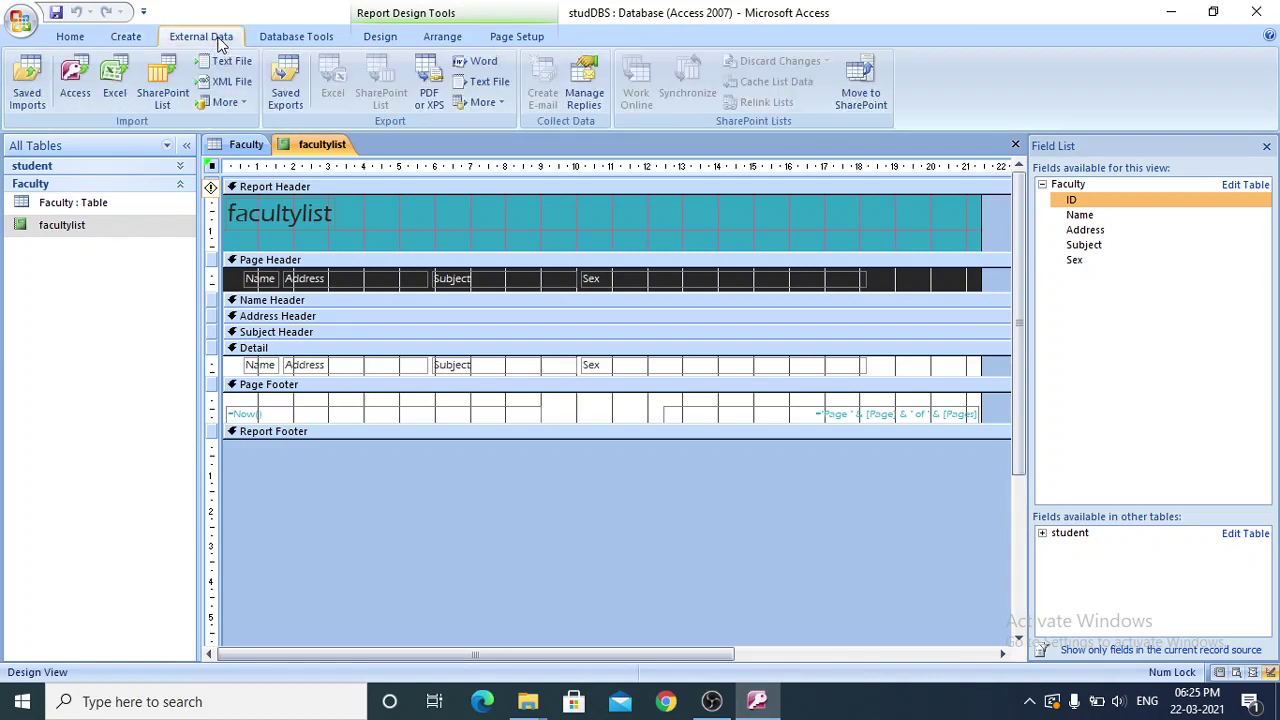
pyautogui.click(290, 38)
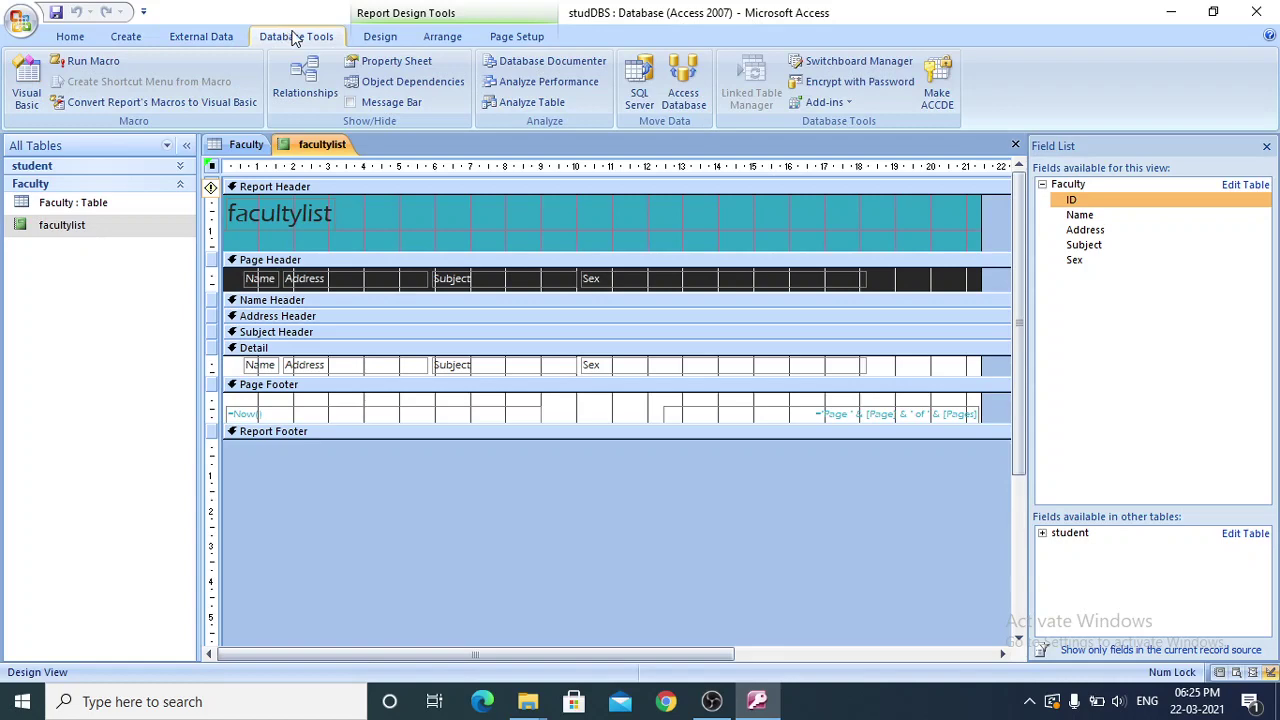
pyautogui.click(385, 36)
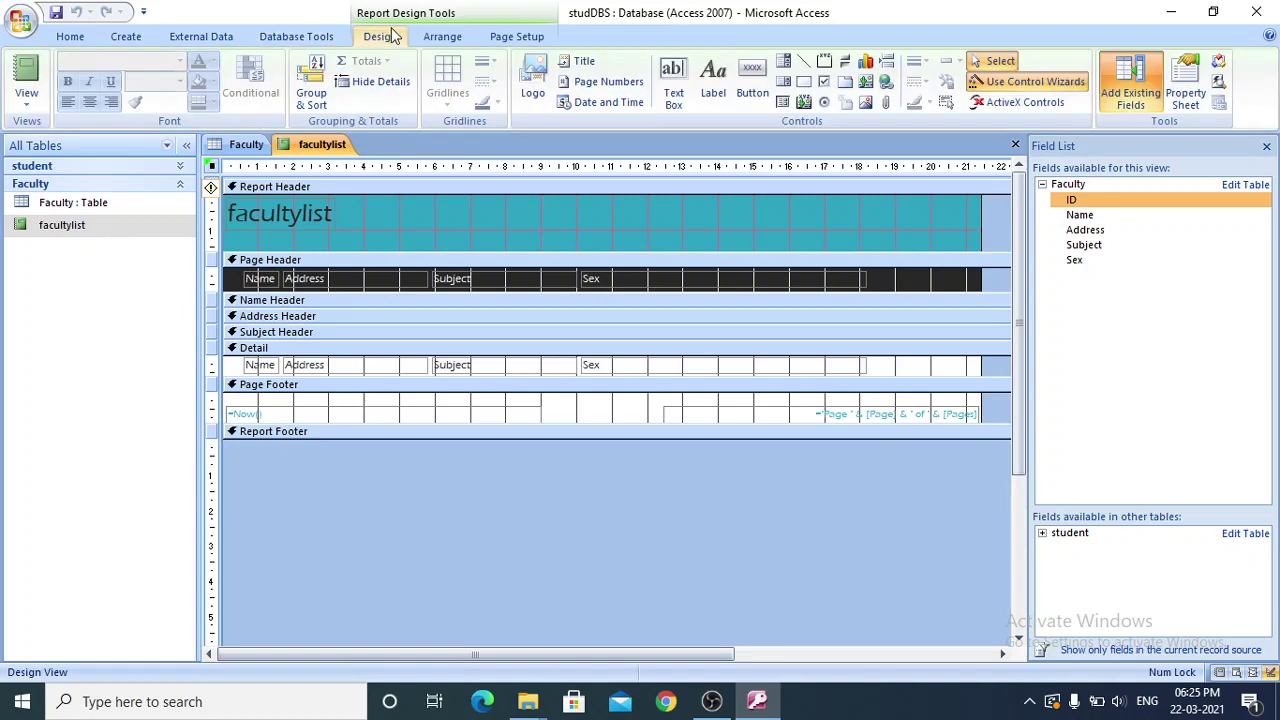
pyautogui.click(444, 40)
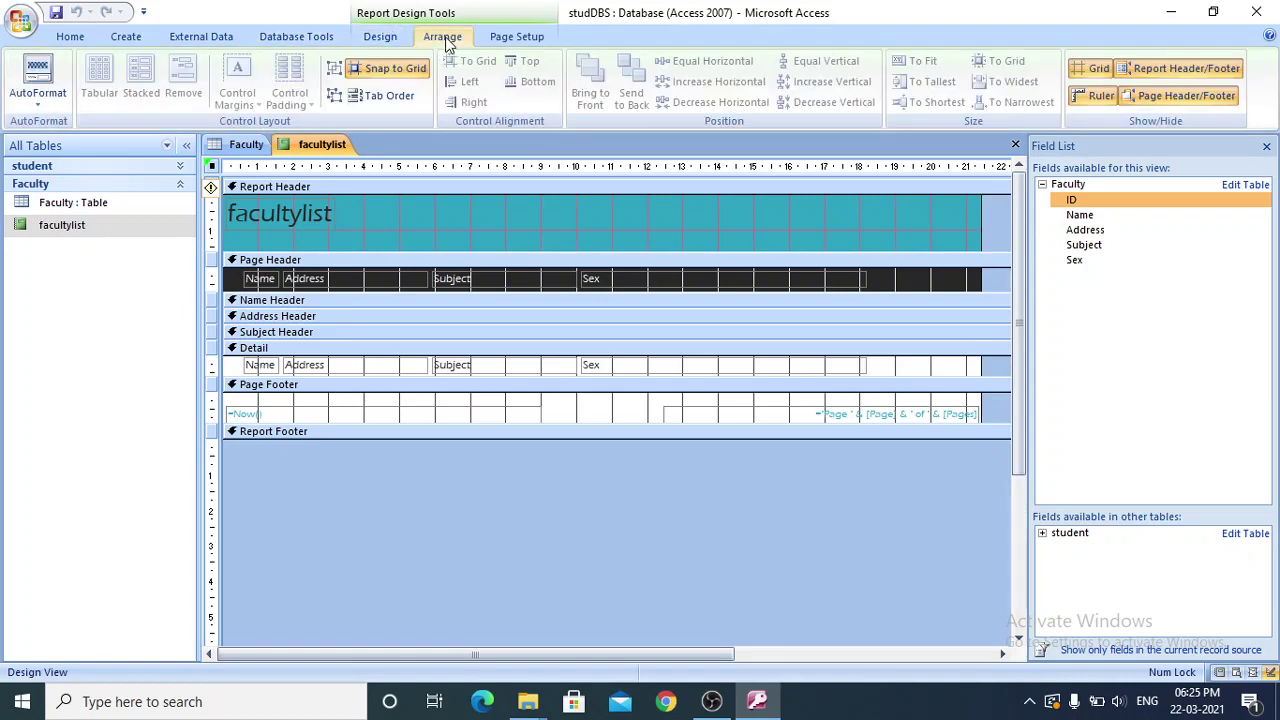
pyautogui.click(499, 38)
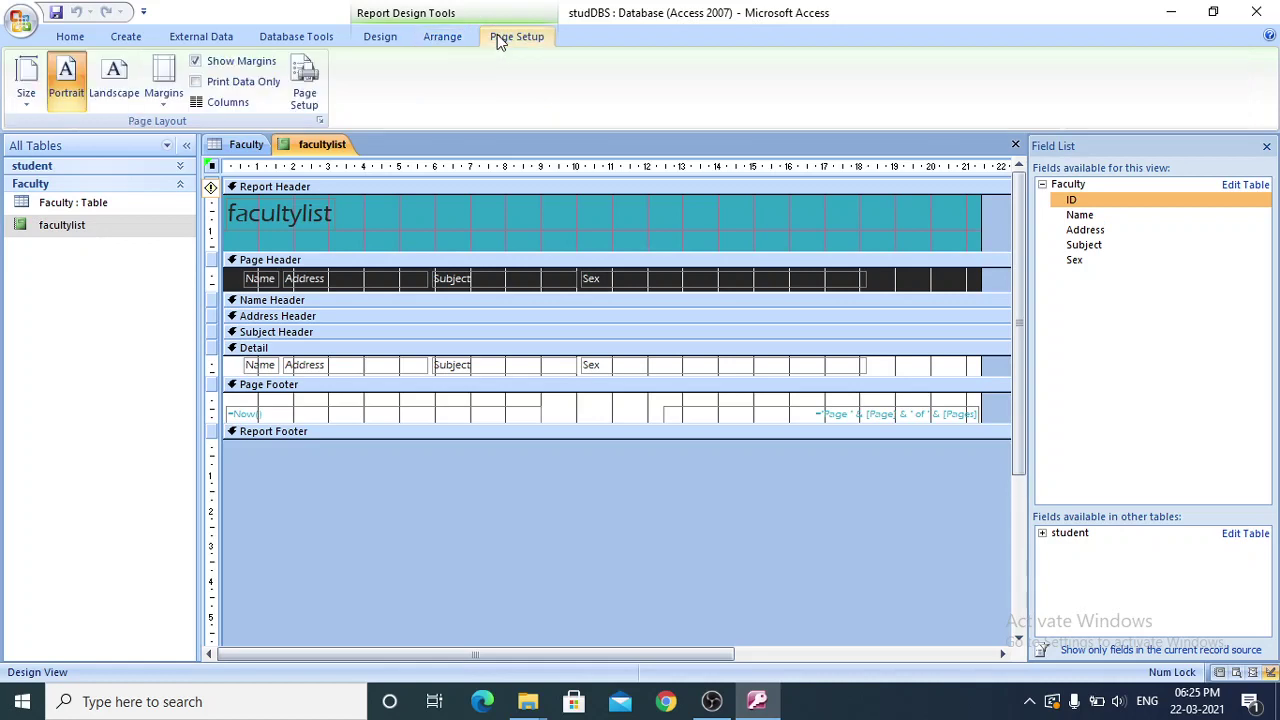
pyautogui.click(200, 38)
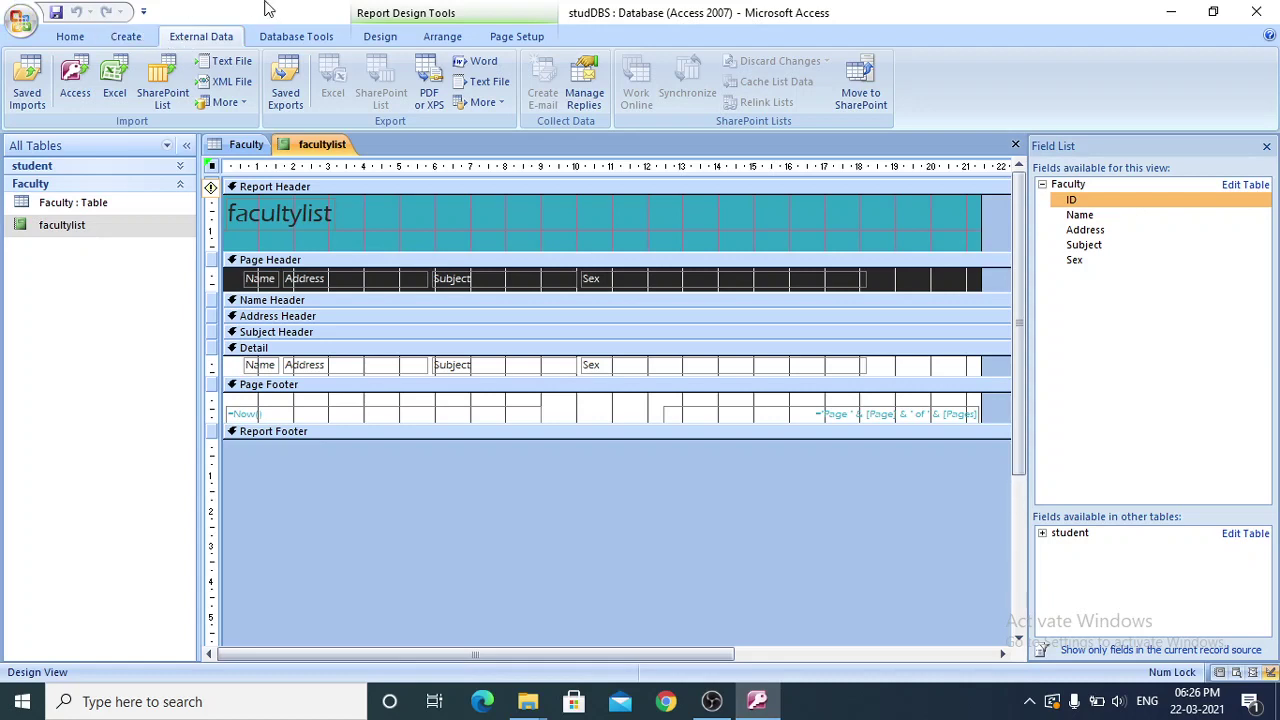
# Step: Show the grouping and sorting settings of the facultylist report with Group & Sort
pyautogui.click(381, 38)
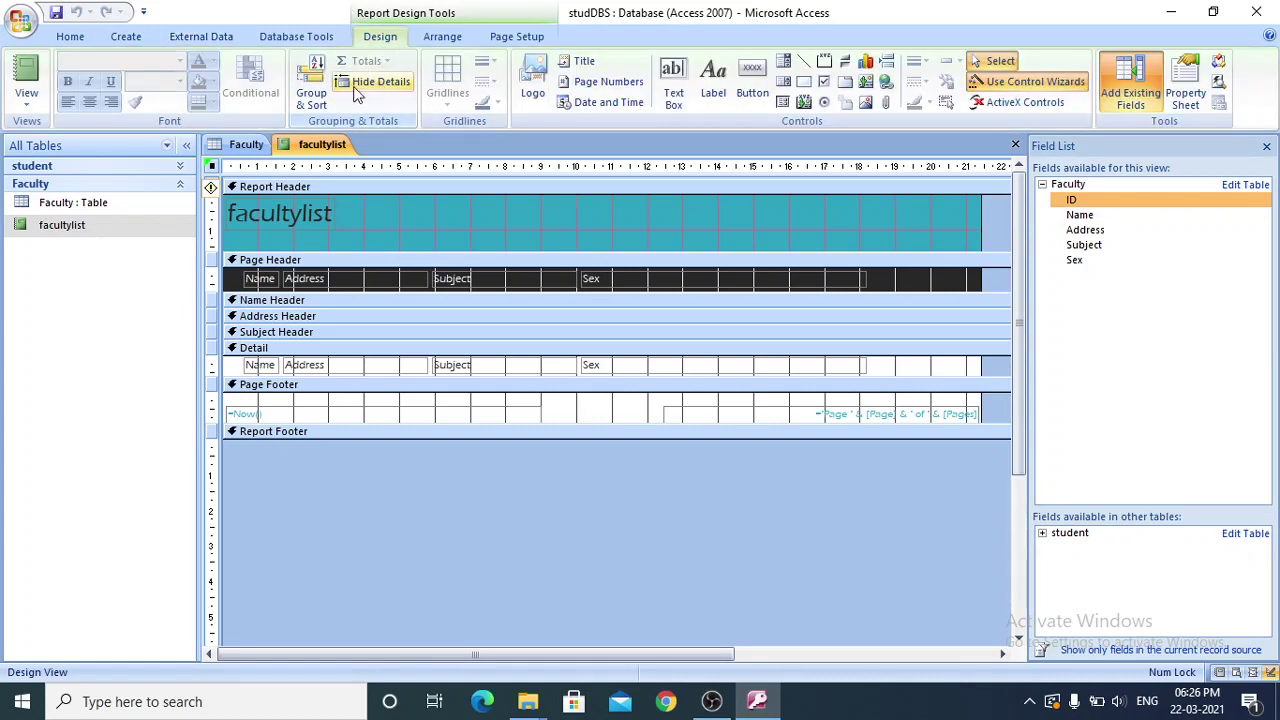
pyautogui.click(319, 101)
pyautogui.click(319, 101)
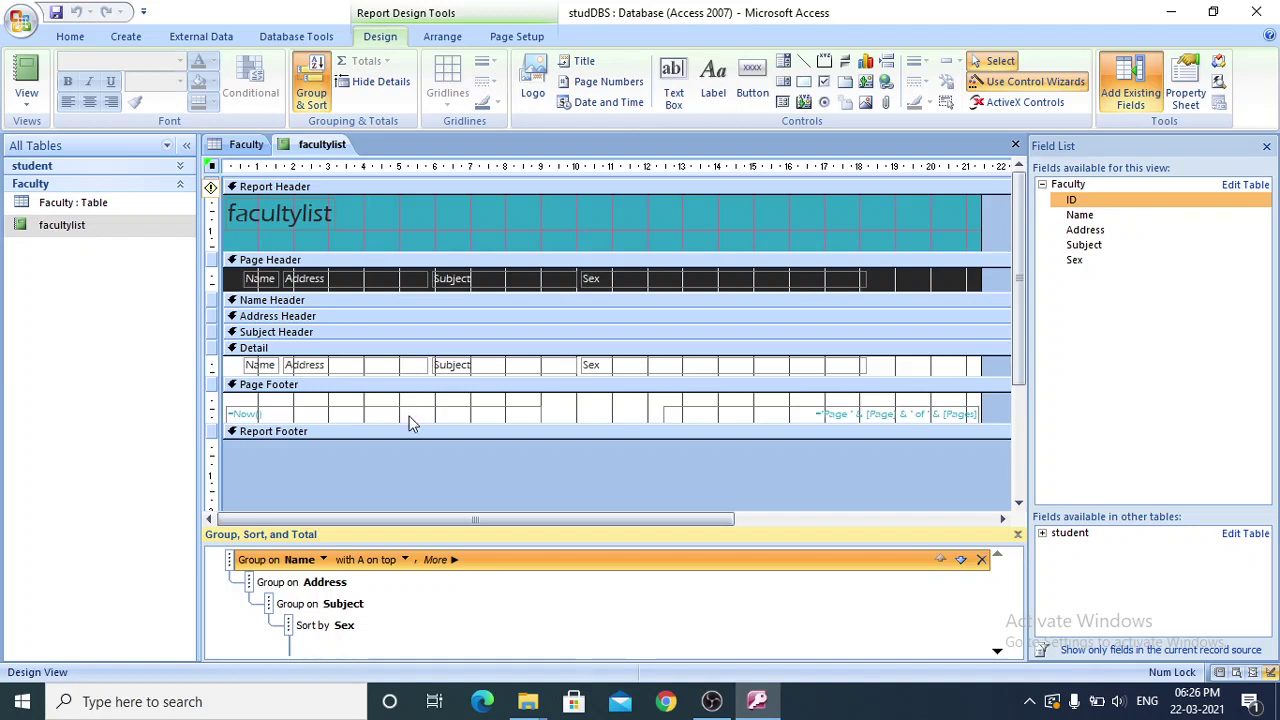
# Step: Remove the existing Name, Address and Subject groups and the Sex sort from the facultylist report
pyautogui.click(338, 581)
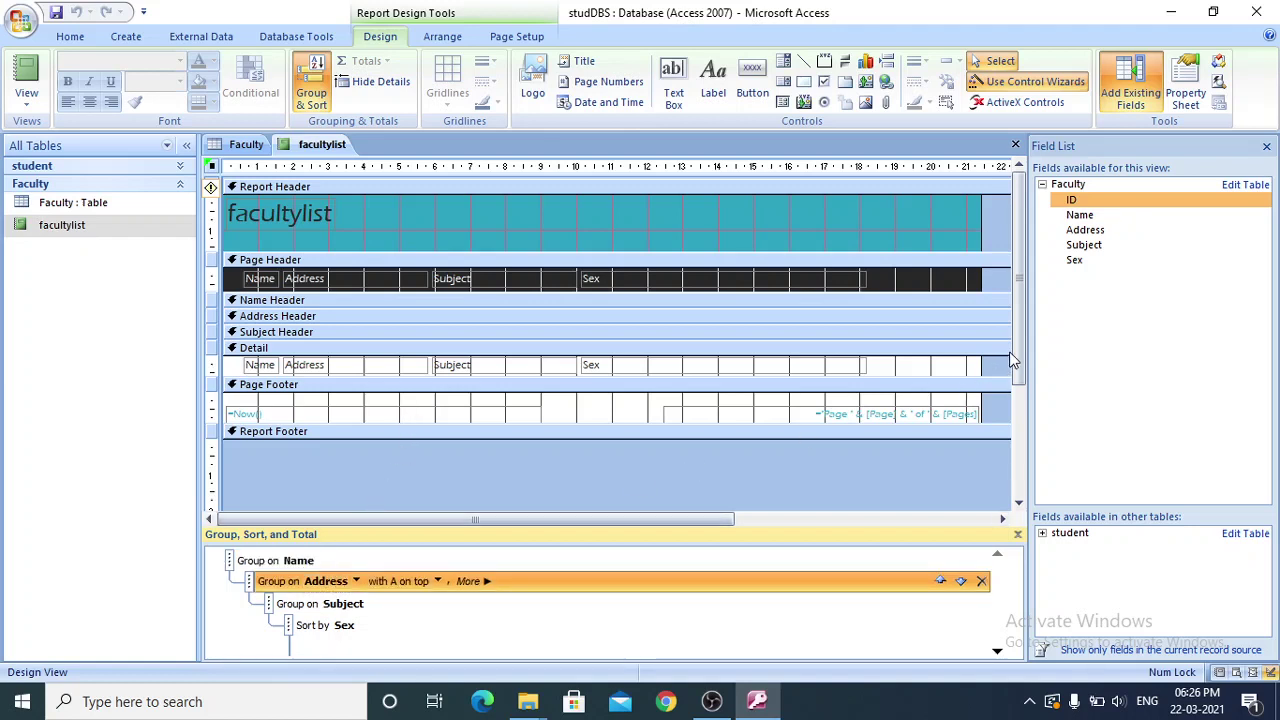
pyautogui.scroll(-1, 1007, 418)
pyautogui.scroll(-1, 1008, 418)
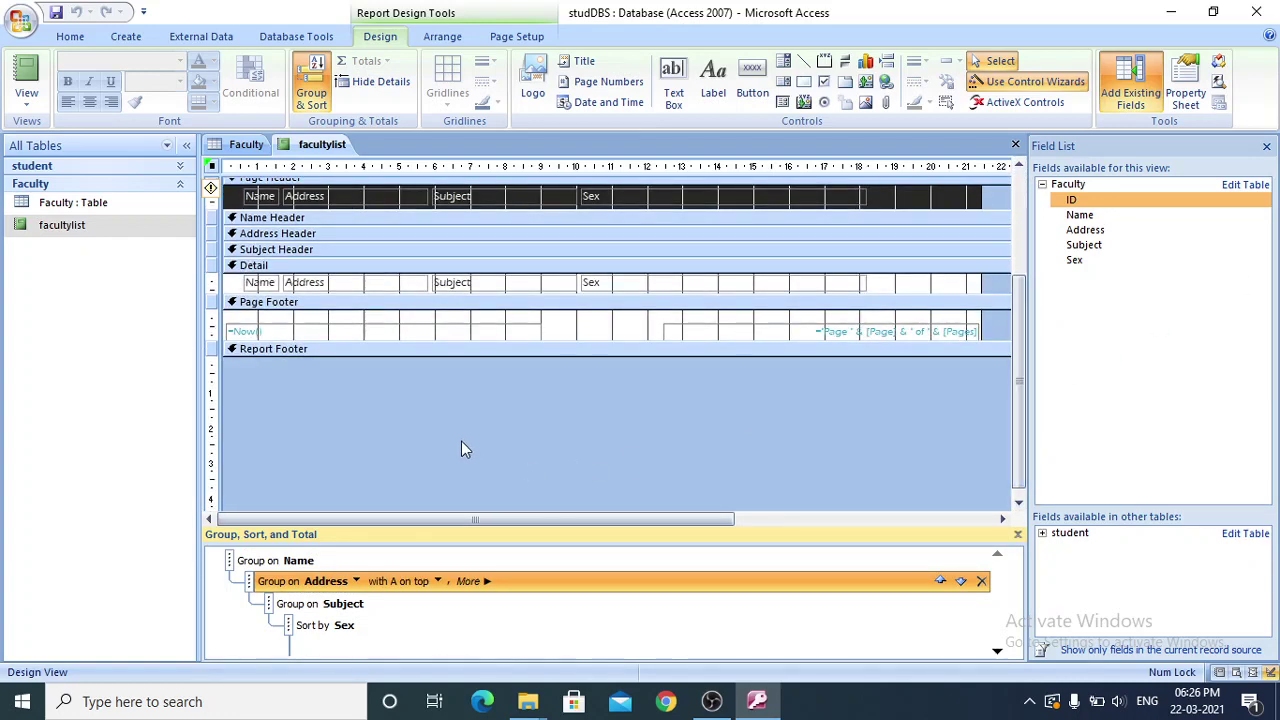
pyautogui.click(330, 605)
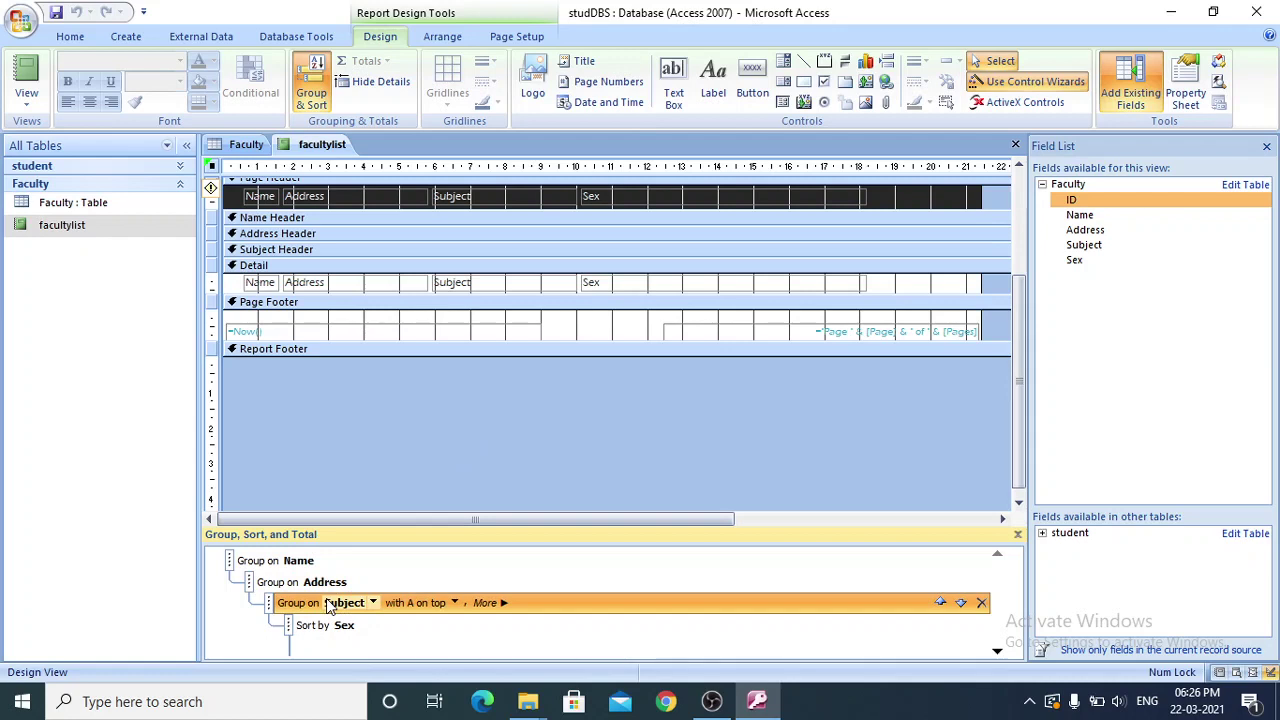
pyautogui.click(335, 627)
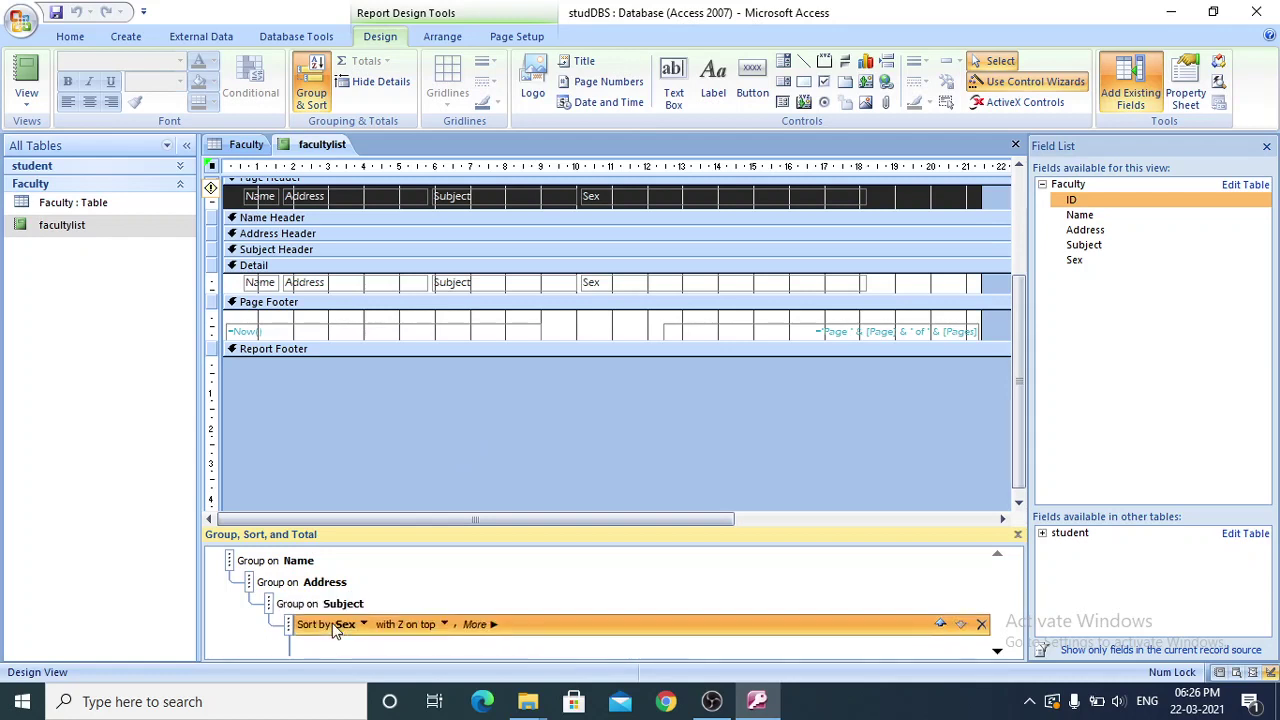
pyautogui.click(298, 563)
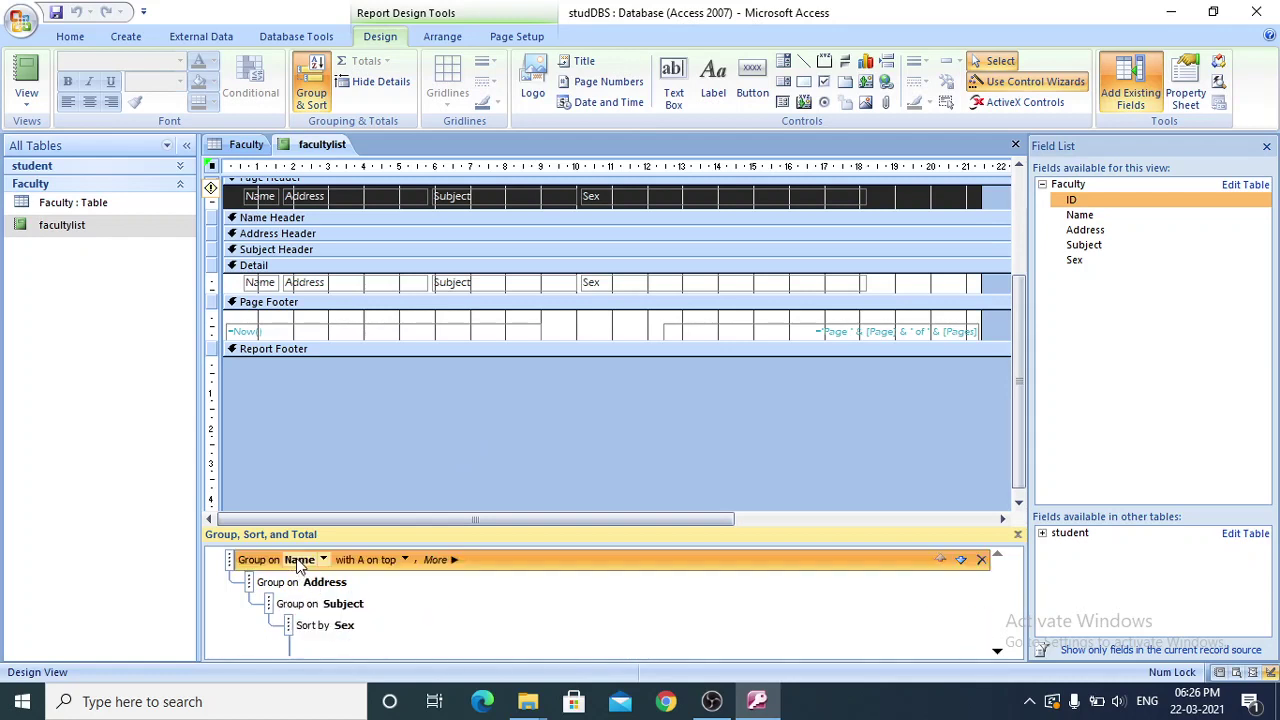
pyautogui.click(345, 626)
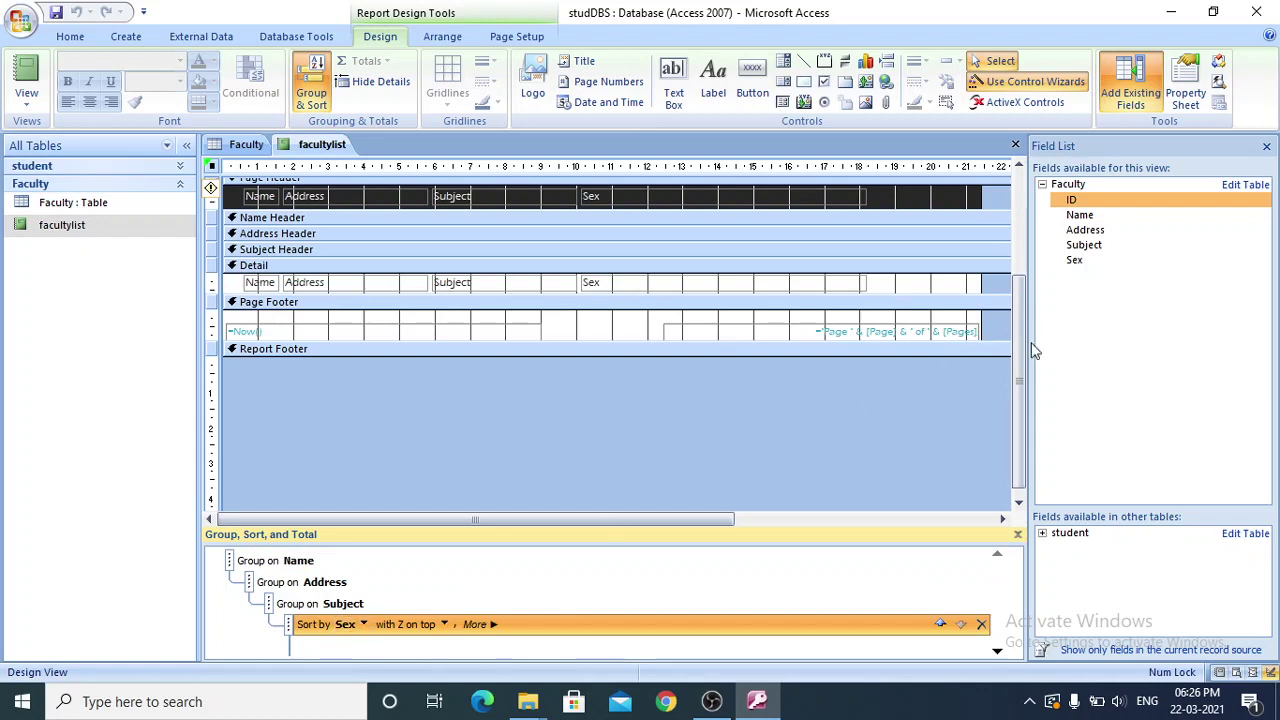
pyautogui.moveTo(1019, 346); pyautogui.dragTo(1010, 442)
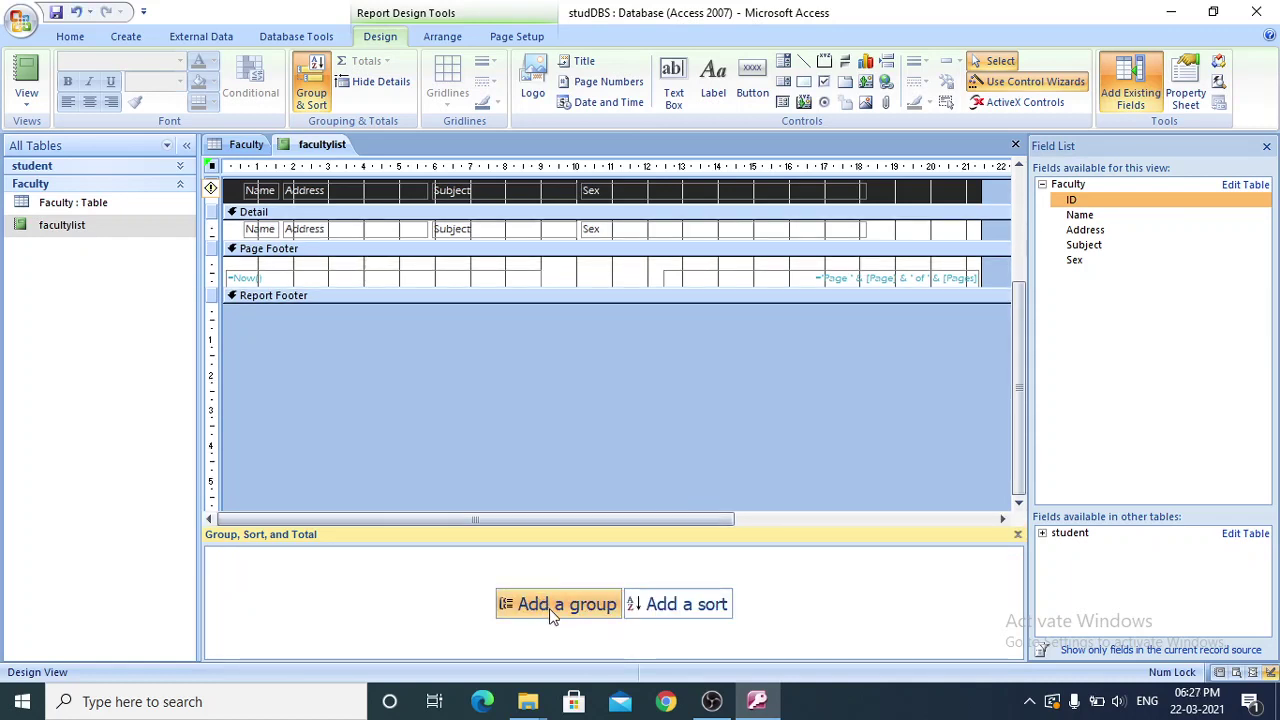
# Step: Add nested grouping levels on Name, Address, Subject and Sex, in that order, to the facultylist report
pyautogui.click(603, 610)
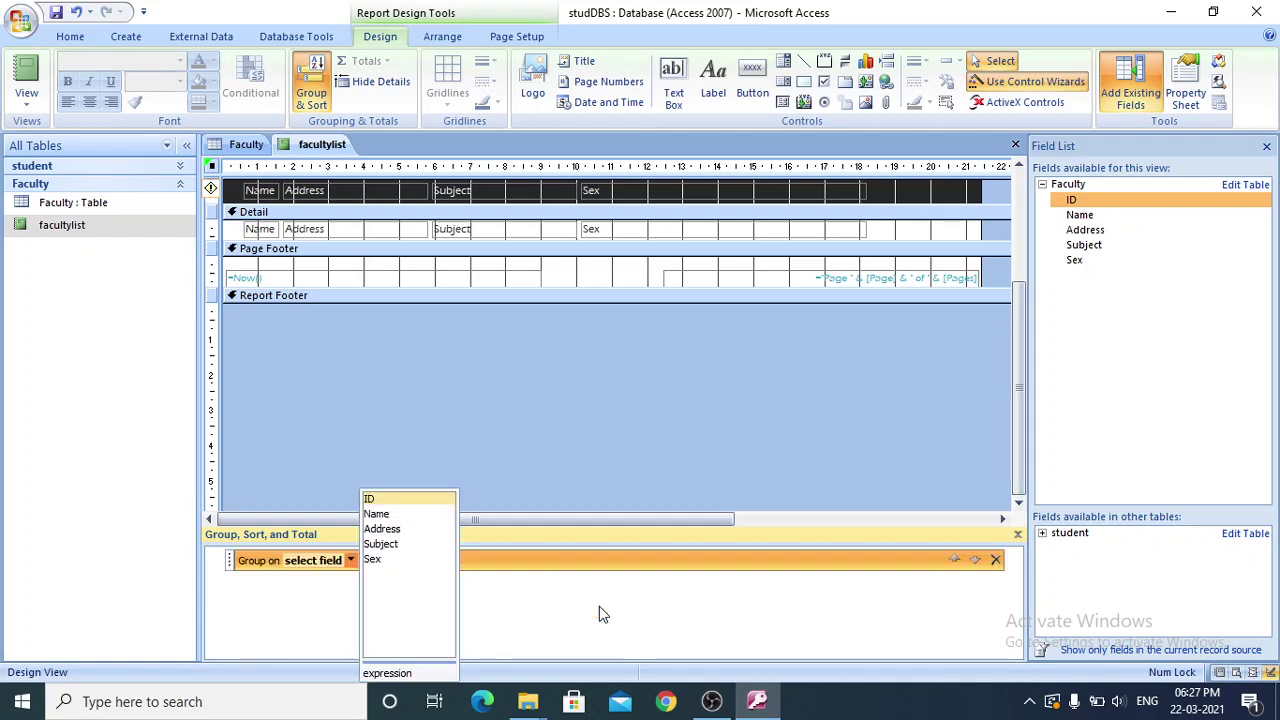
pyautogui.click(378, 514)
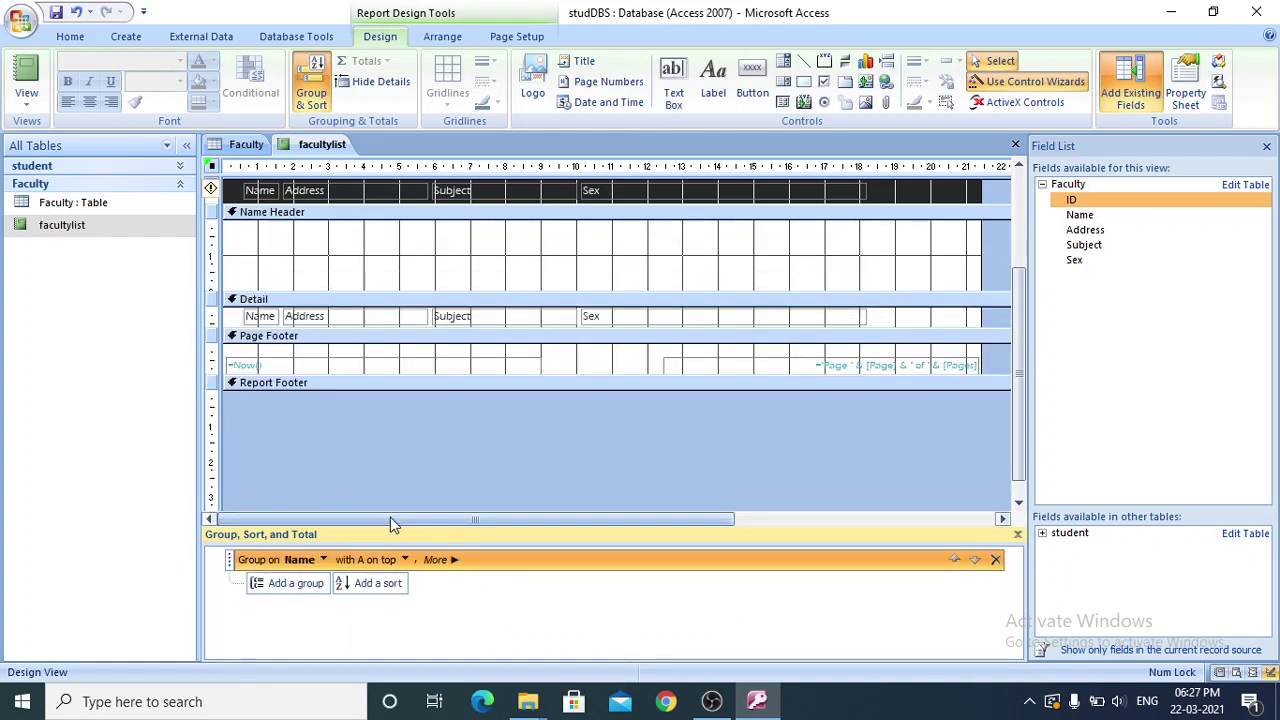
pyautogui.click(313, 581)
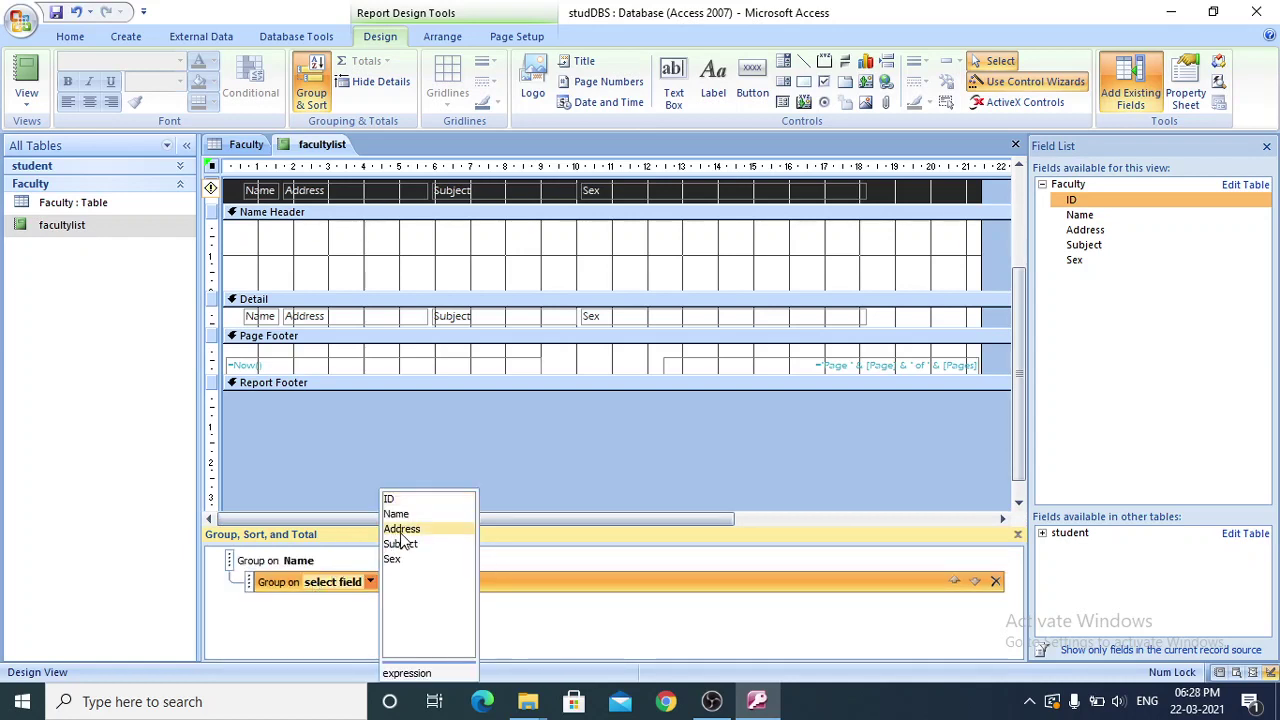
pyautogui.click(401, 529)
pyautogui.click(316, 607)
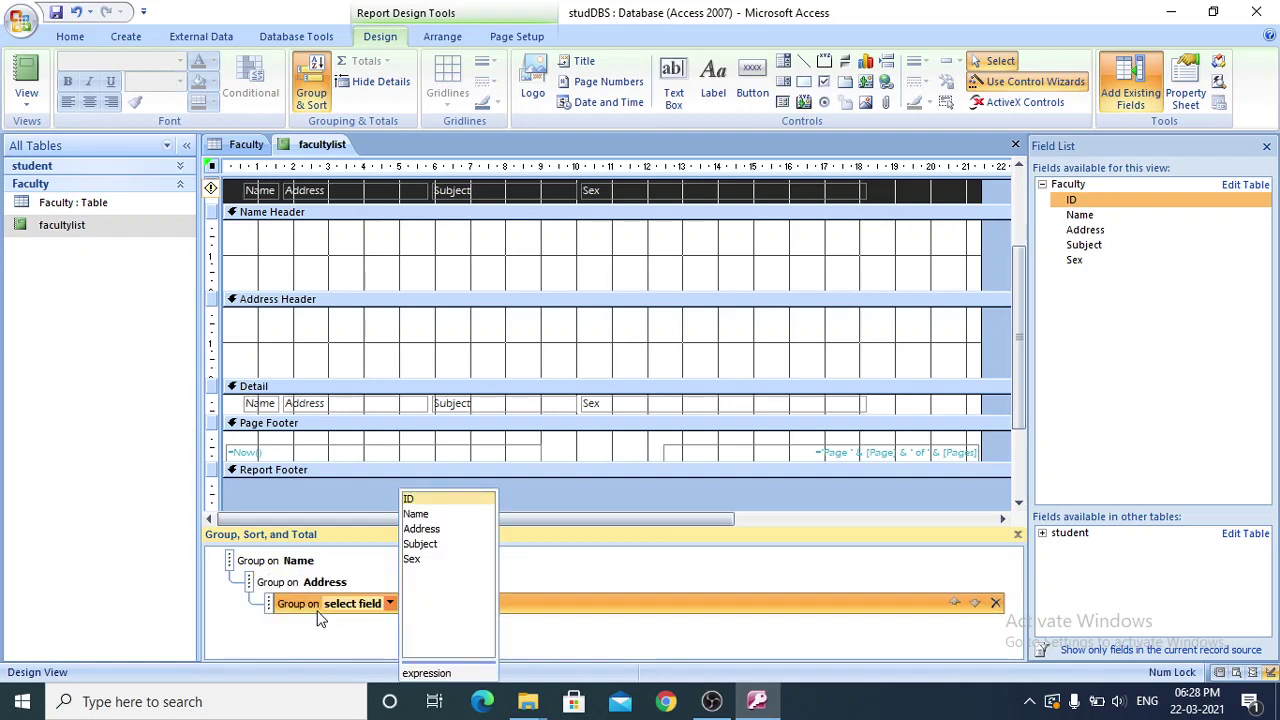
pyautogui.click(421, 545)
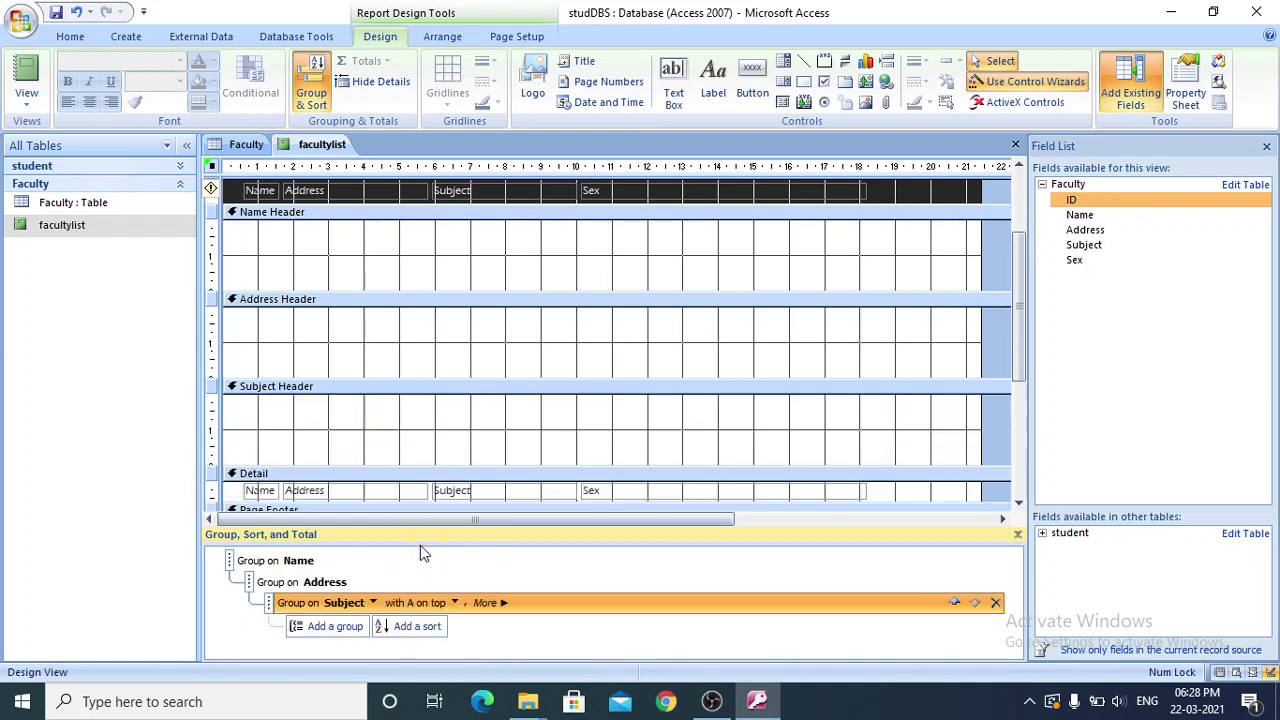
pyautogui.click(342, 627)
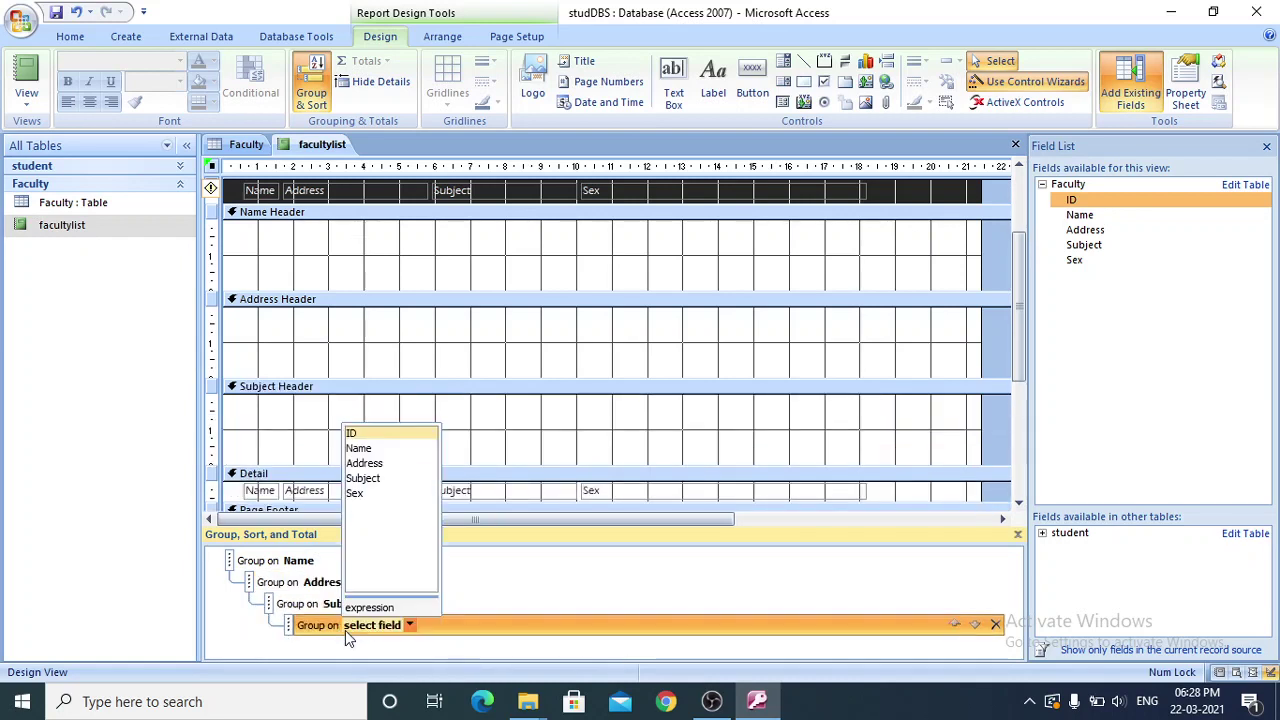
pyautogui.click(362, 497)
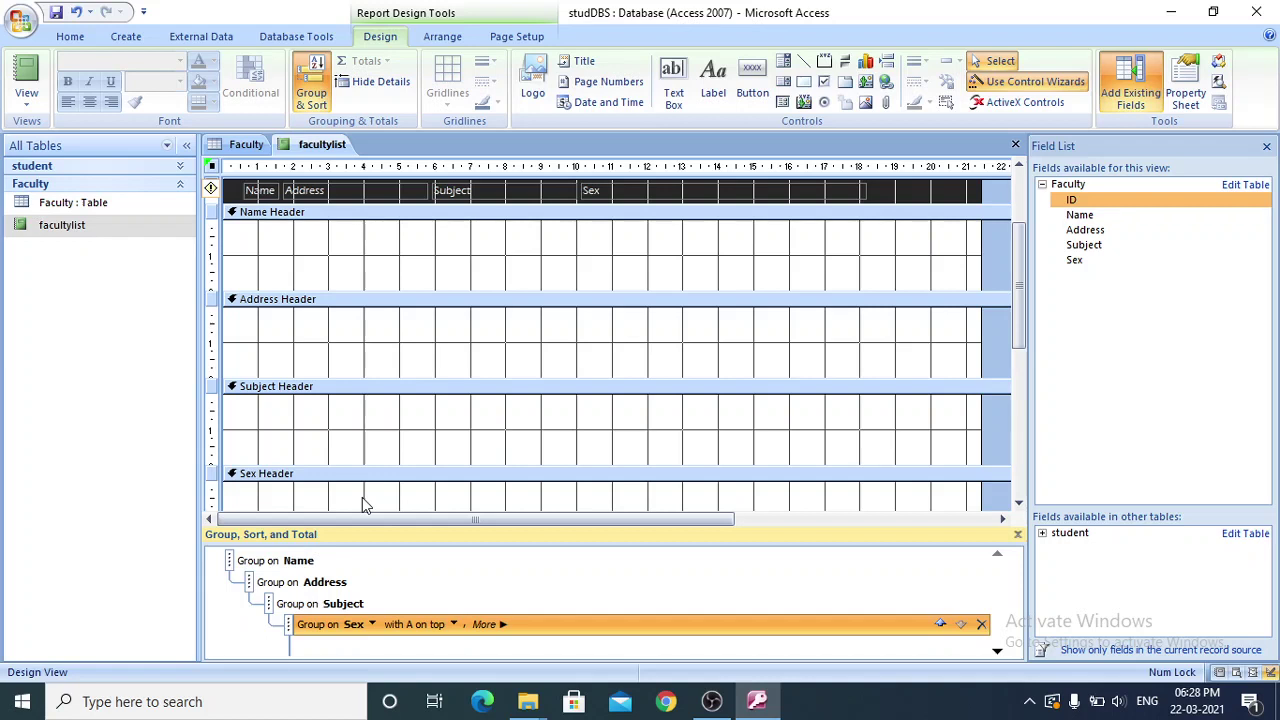
# Step: Add sort levels by Name and by Address below the Sex group, then look over the report sections
pyautogui.click(997, 651)
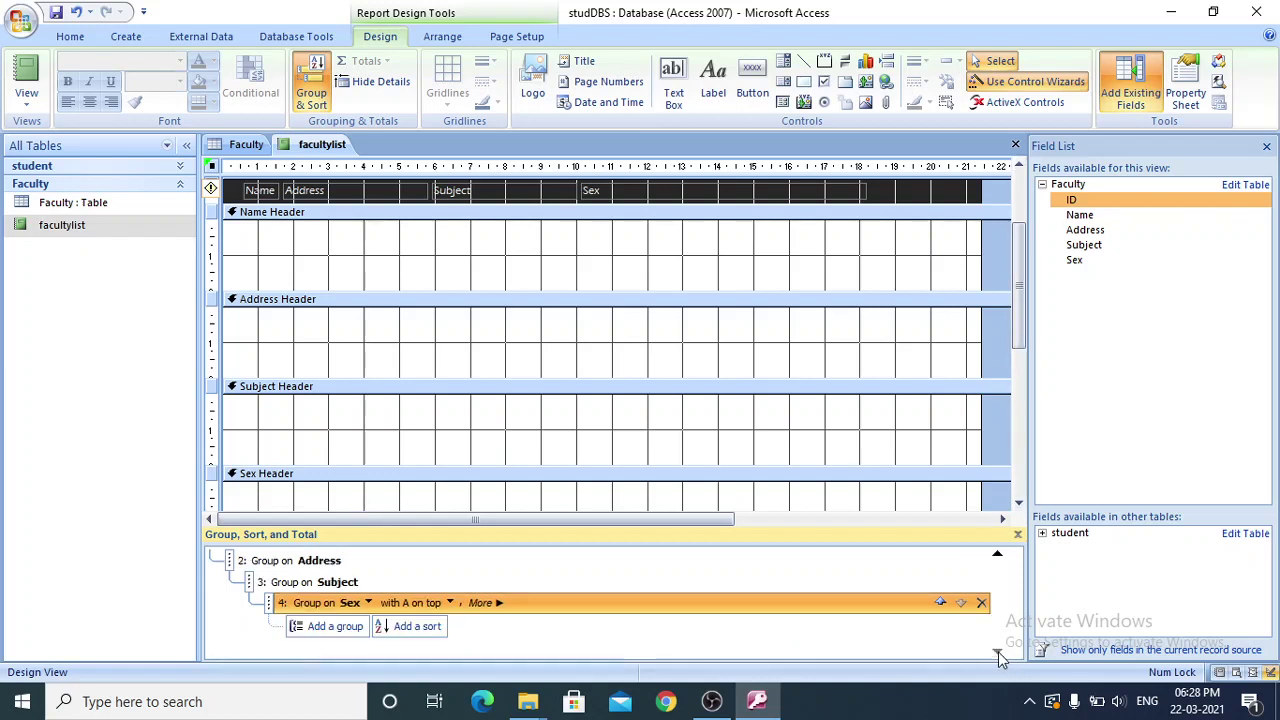
pyautogui.click(418, 627)
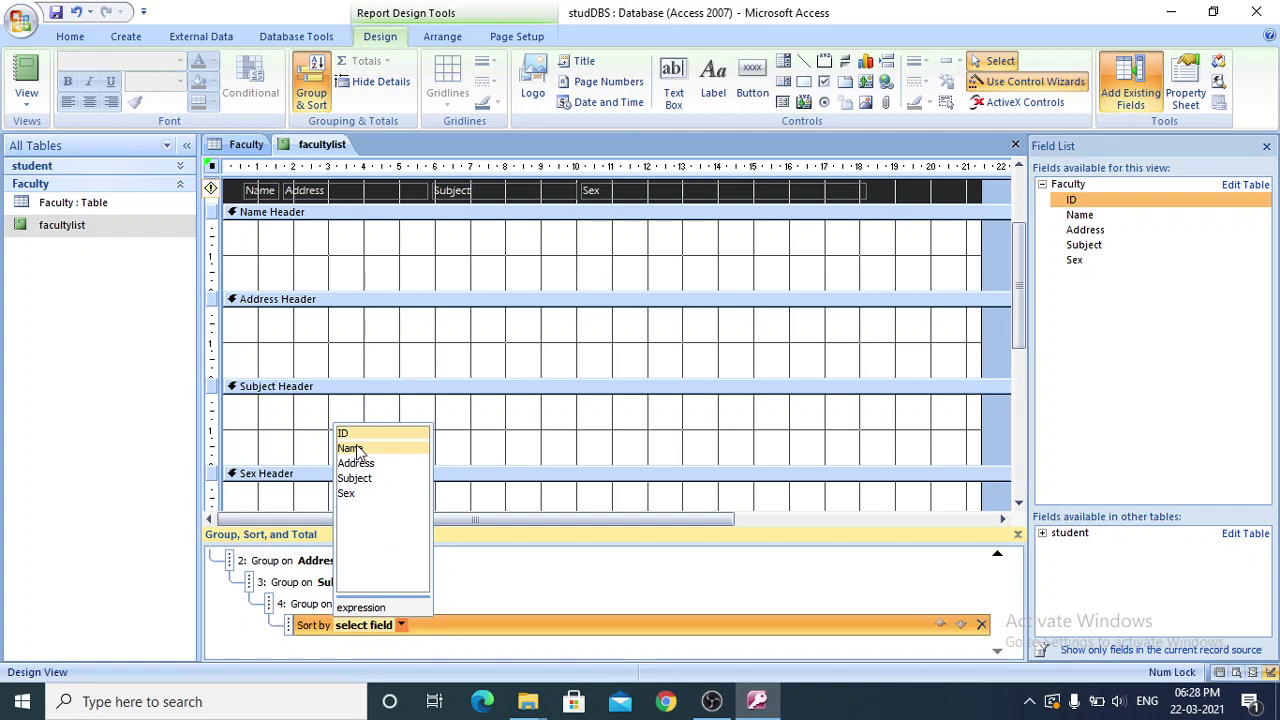
pyautogui.click(358, 449)
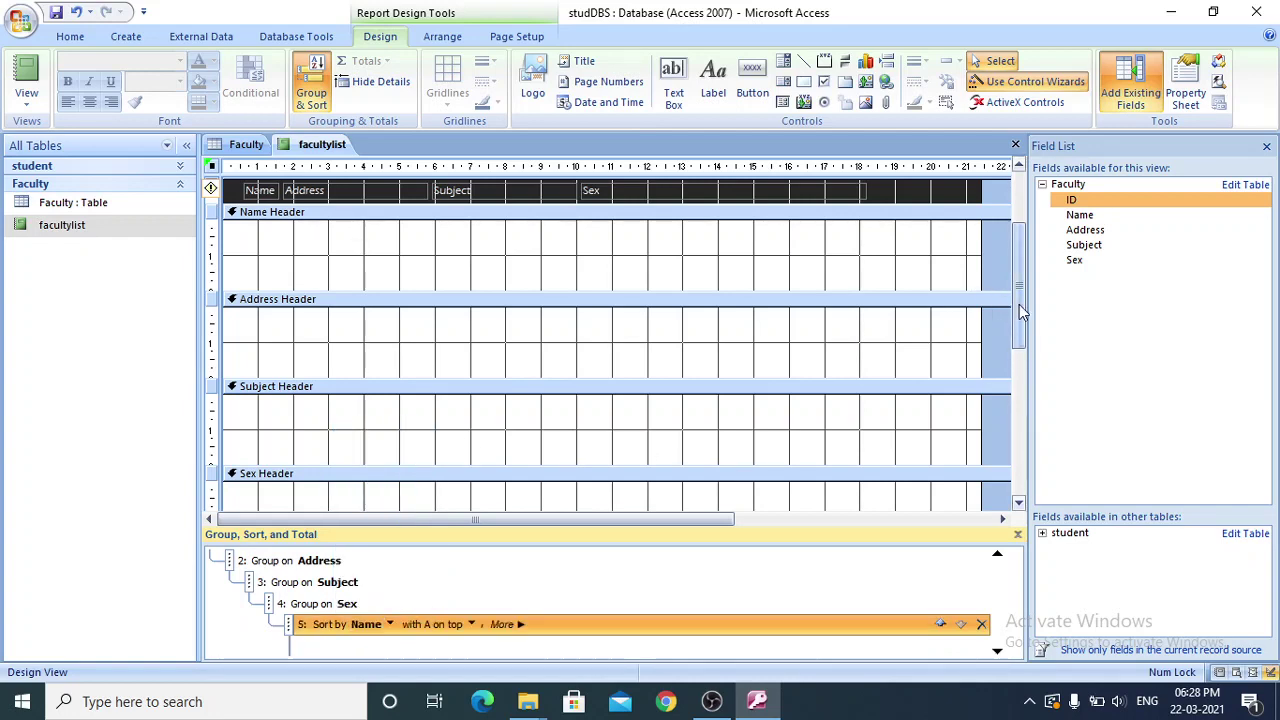
pyautogui.moveTo(1019, 304); pyautogui.dragTo(1009, 425)
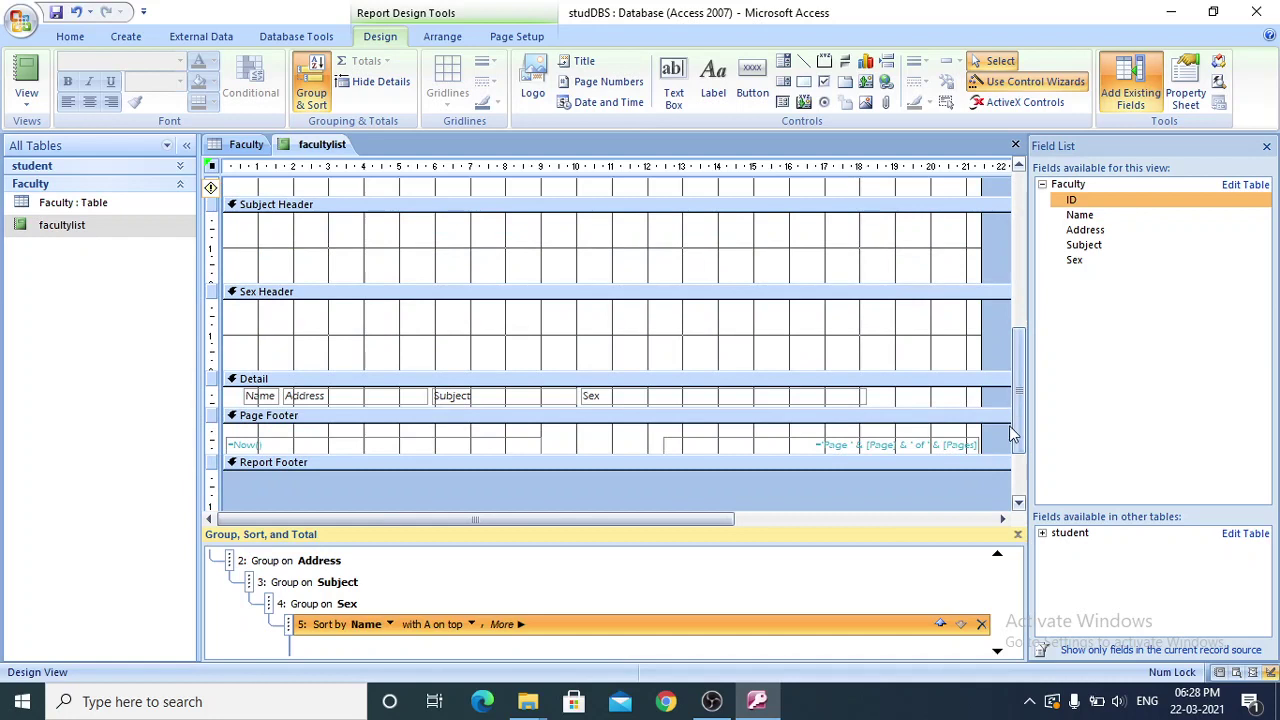
pyautogui.click(997, 651)
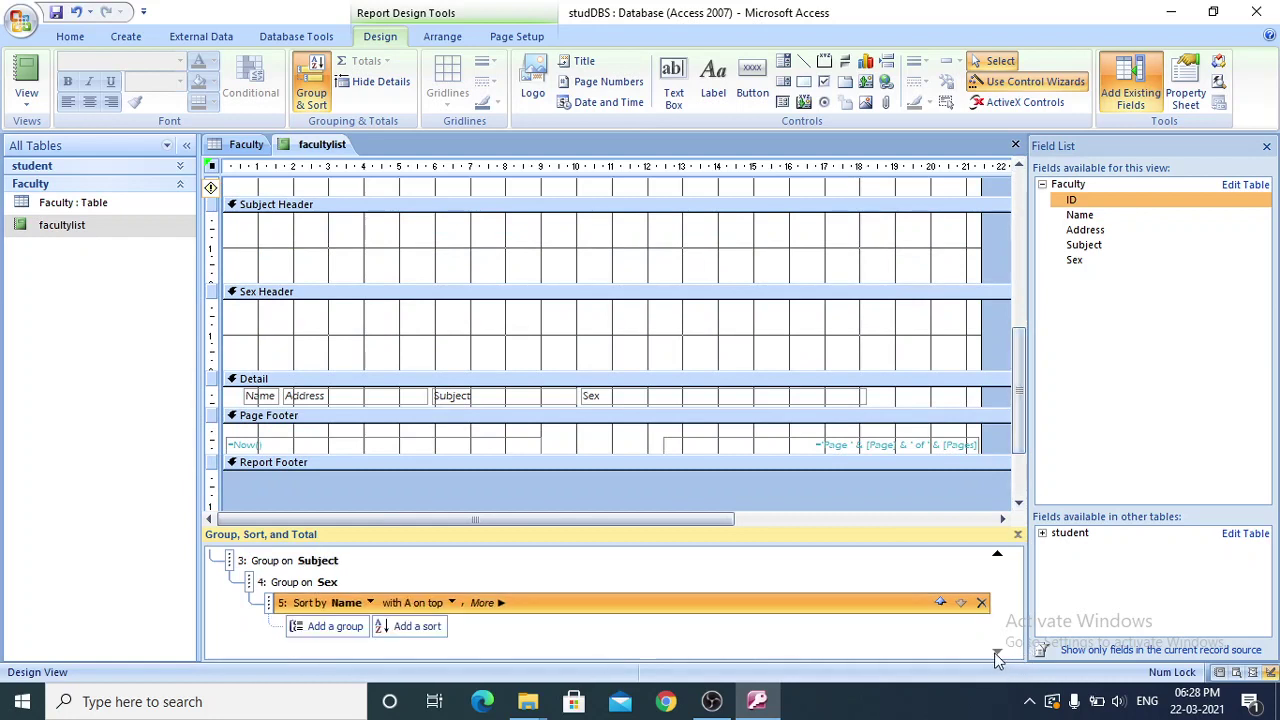
pyautogui.click(410, 628)
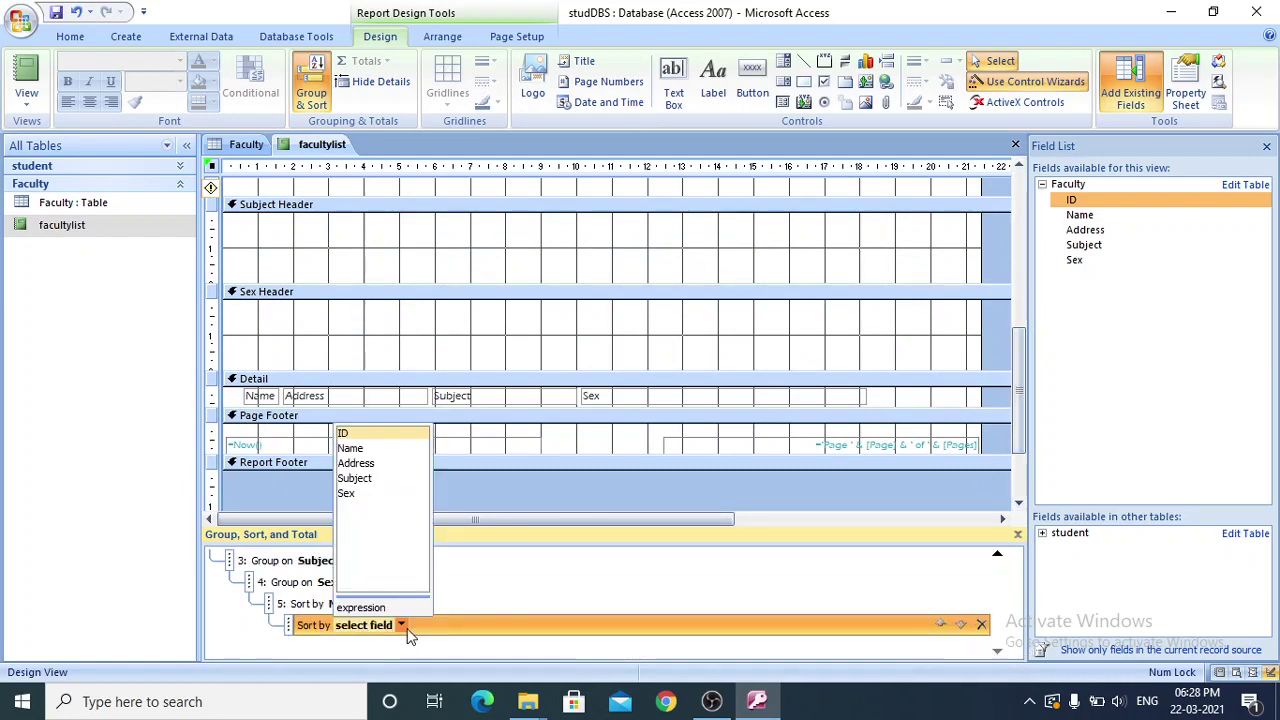
pyautogui.click(368, 464)
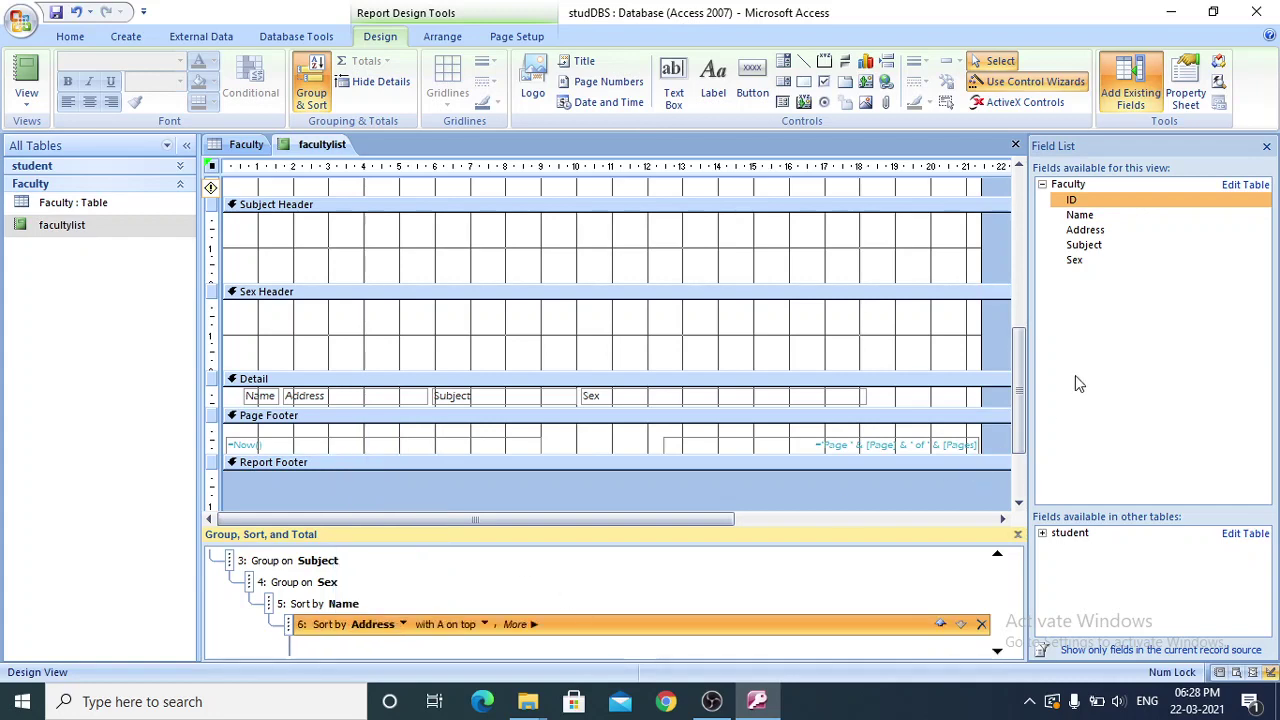
pyautogui.moveTo(1024, 390); pyautogui.dragTo(1026, 234)
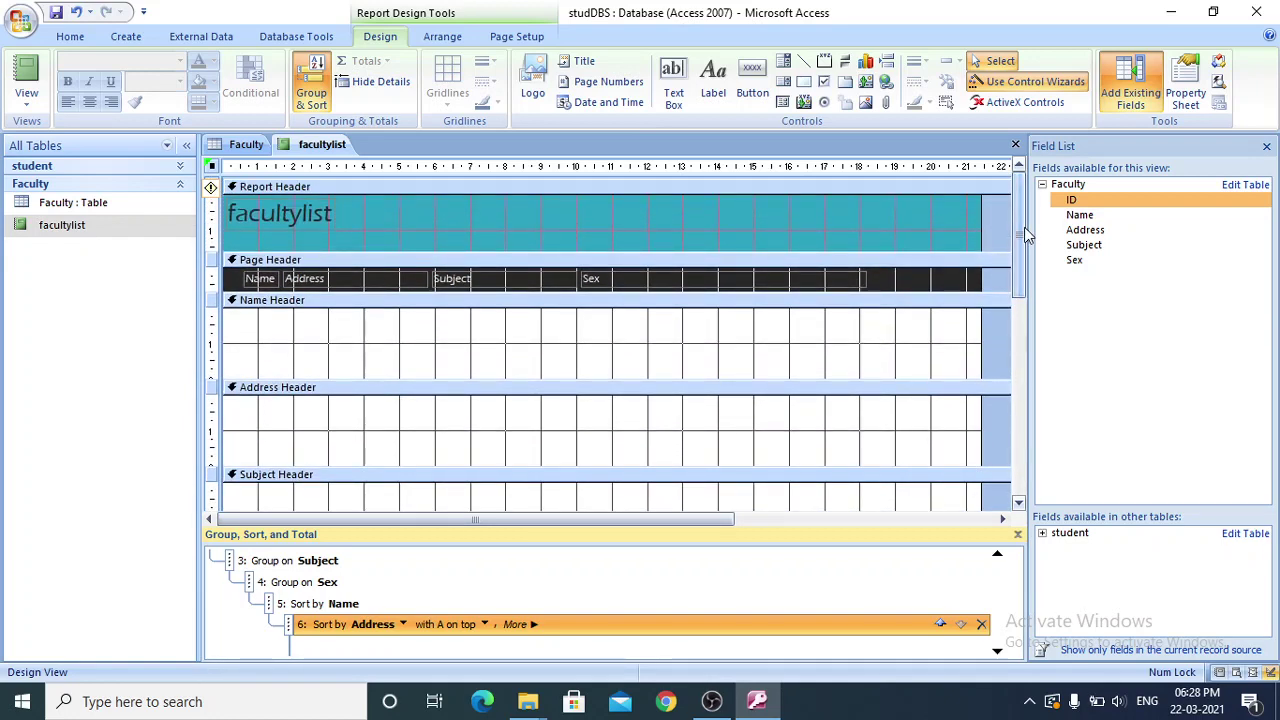
pyautogui.moveTo(1026, 234); pyautogui.dragTo(1026, 389)
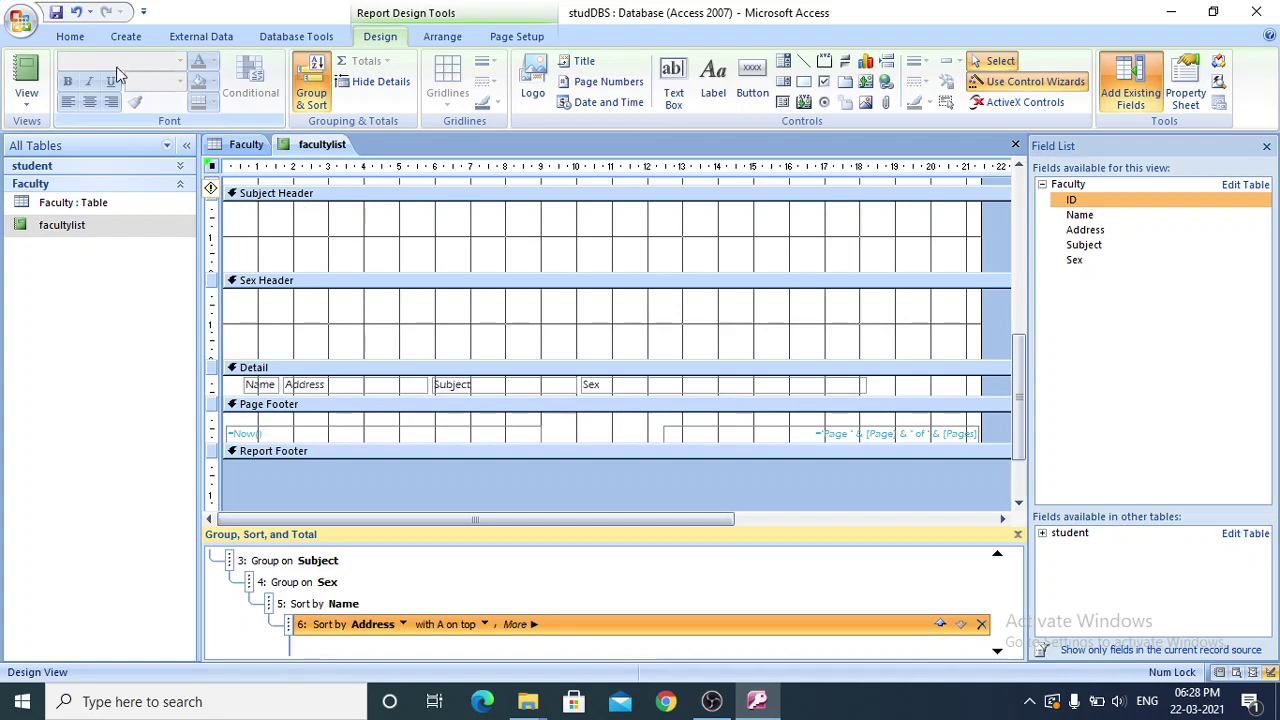
# Step: Save the facultylist report with its new grouping and sorting, and select it among the Faculty objects
pyautogui.click(22, 26)
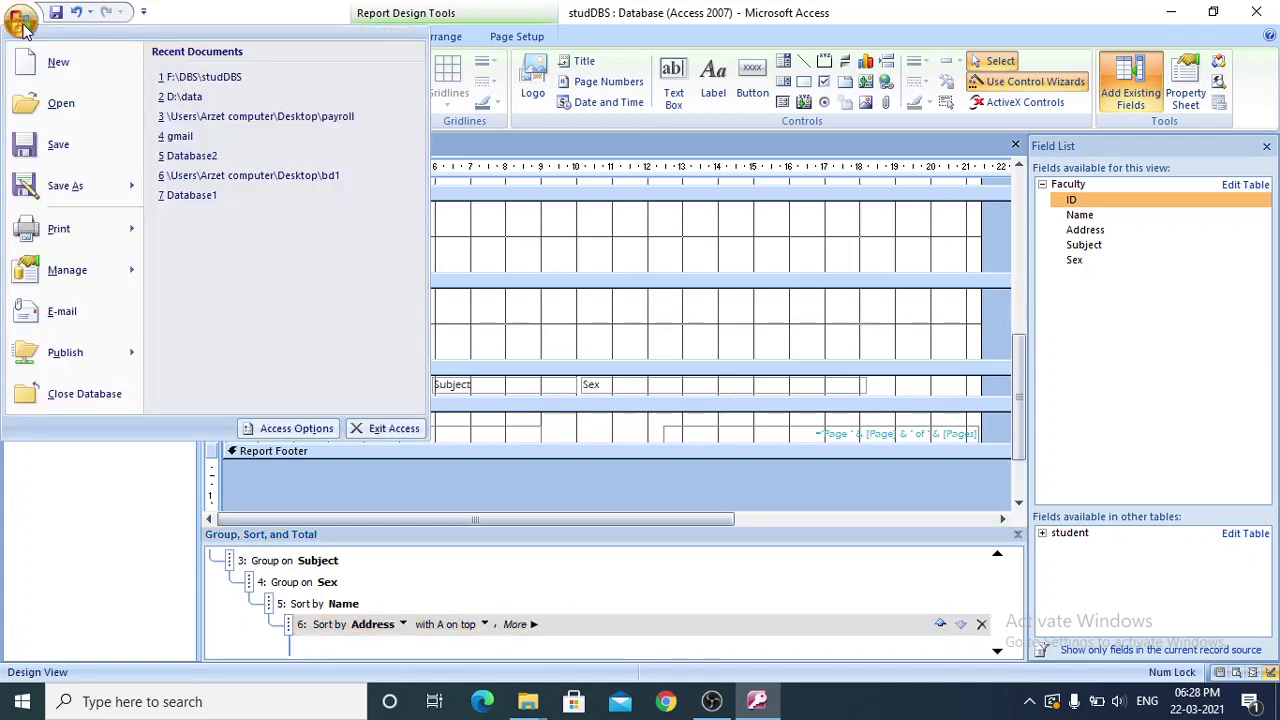
pyautogui.click(62, 144)
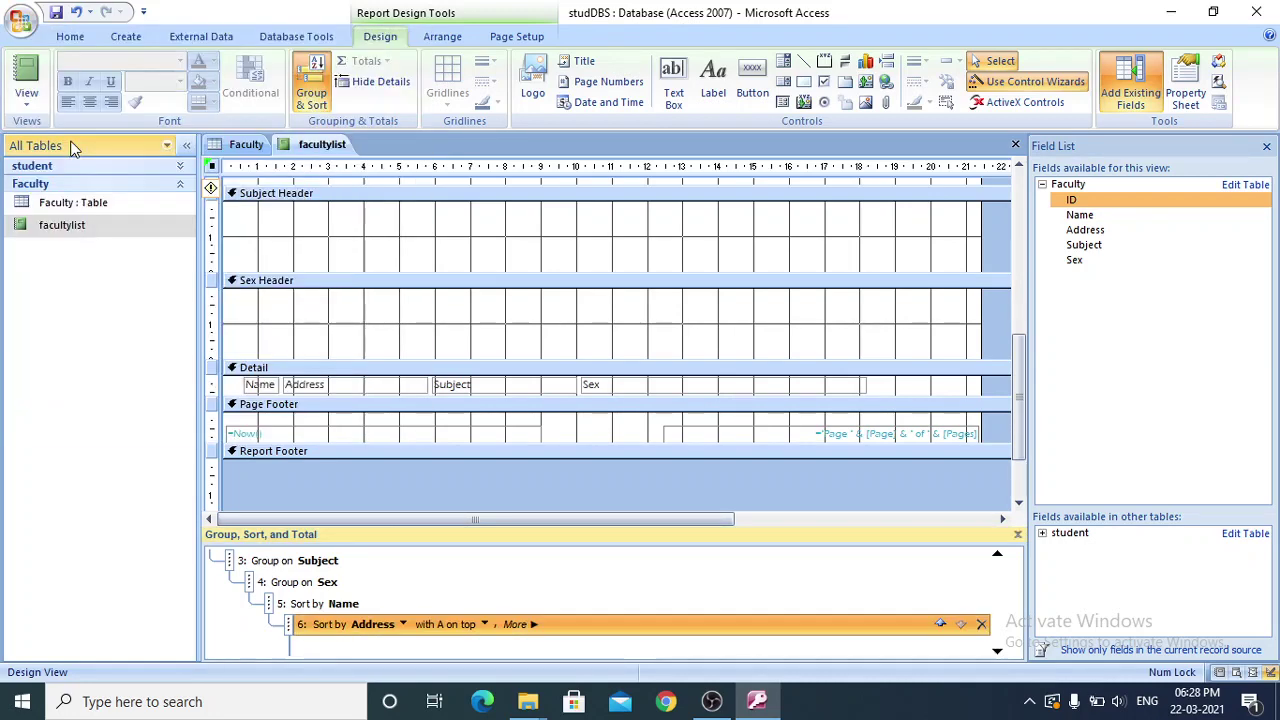
pyautogui.click(88, 226)
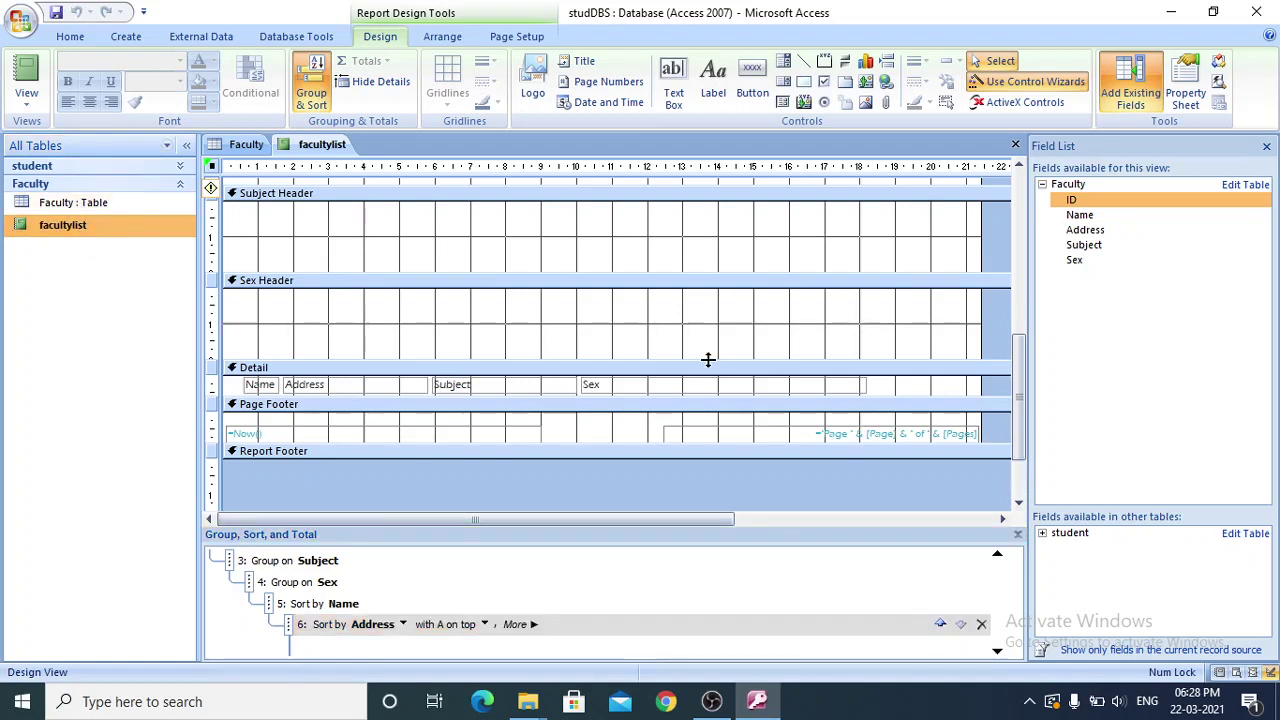
# Step: Show the facultylist report in Print Preview and examine how the grouped records are laid out across its pages
pyautogui.click(1236, 674)
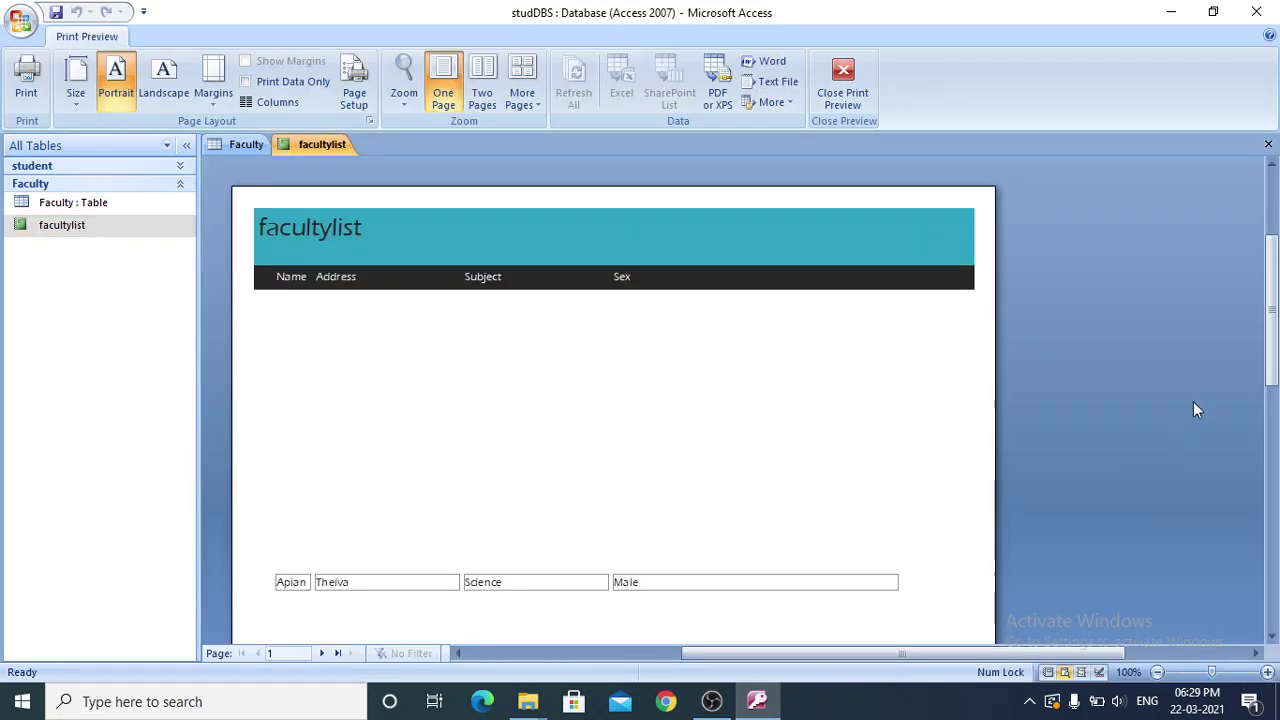
pyautogui.moveTo(1272, 313); pyautogui.dragTo(1268, 525)
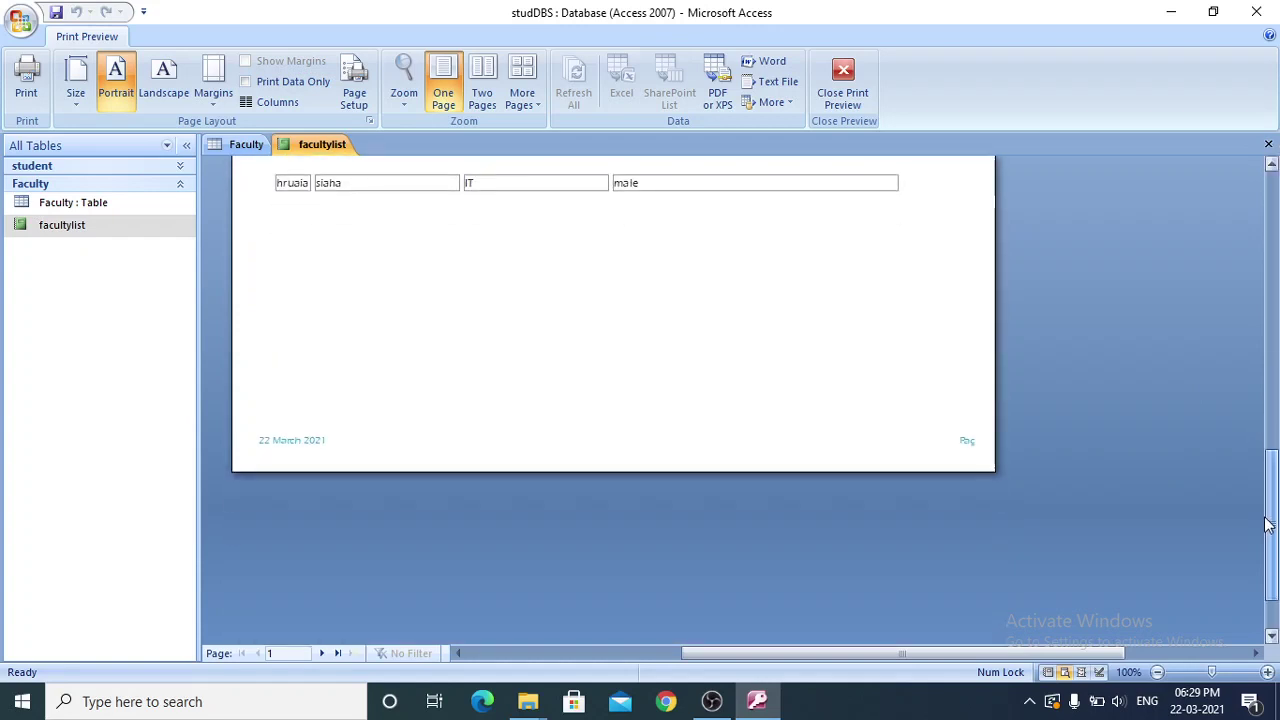
pyautogui.click(325, 654)
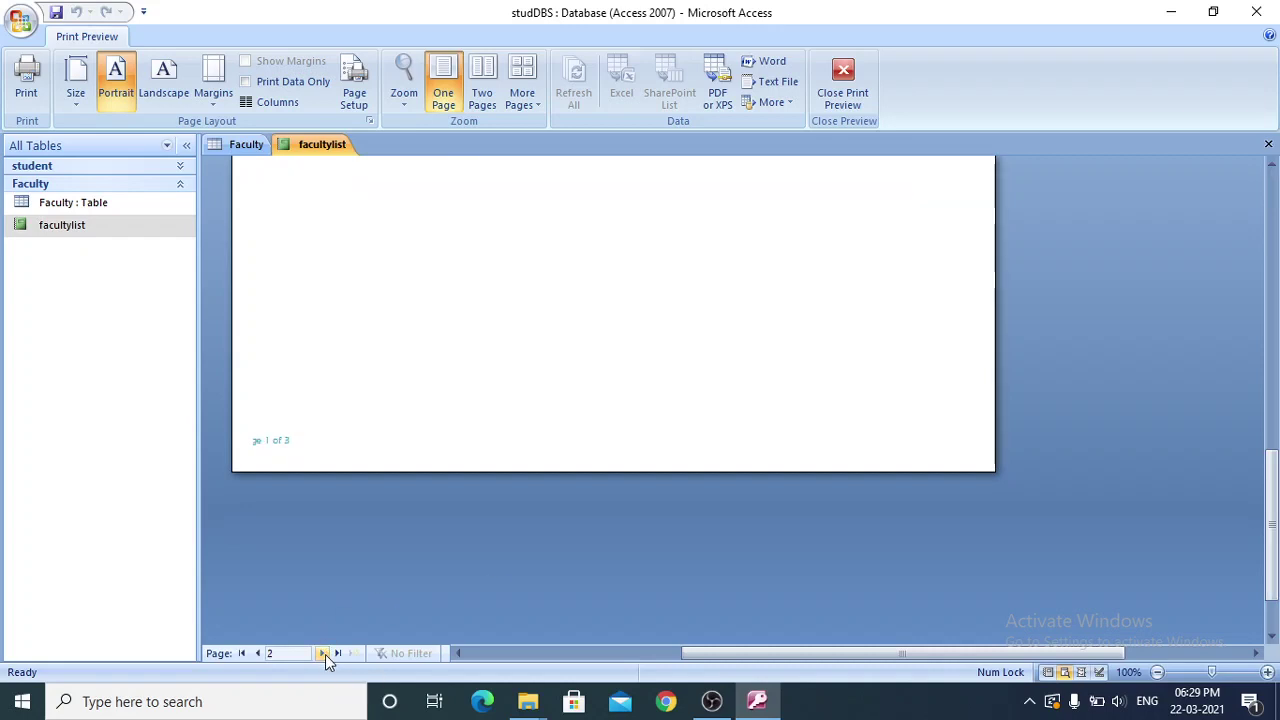
pyautogui.moveTo(1268, 517); pyautogui.dragTo(1268, 372)
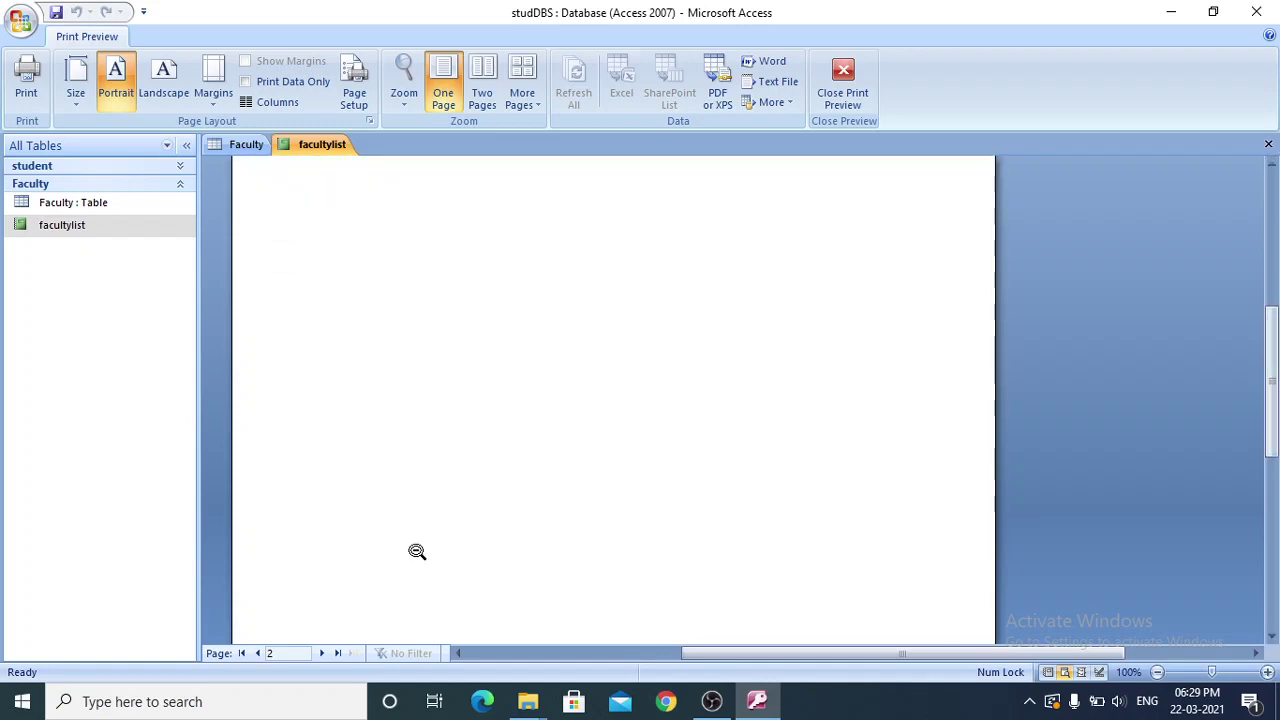
pyautogui.click(321, 653)
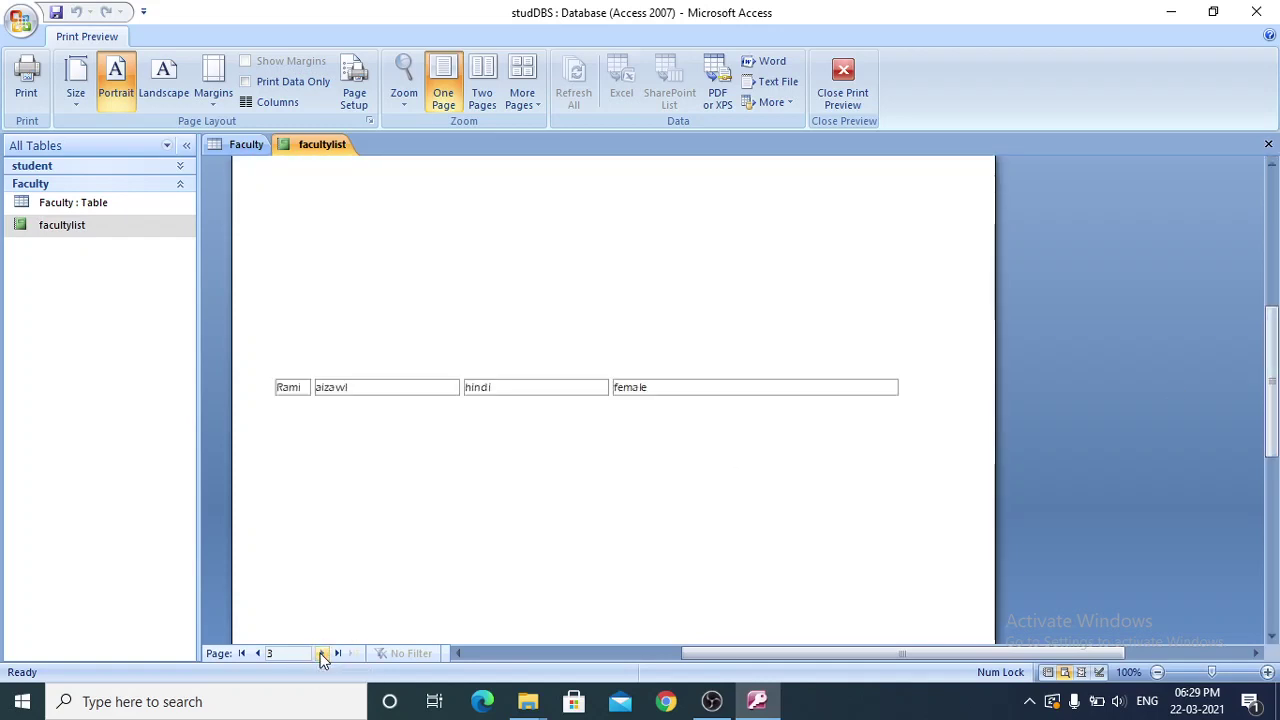
pyautogui.click(321, 653)
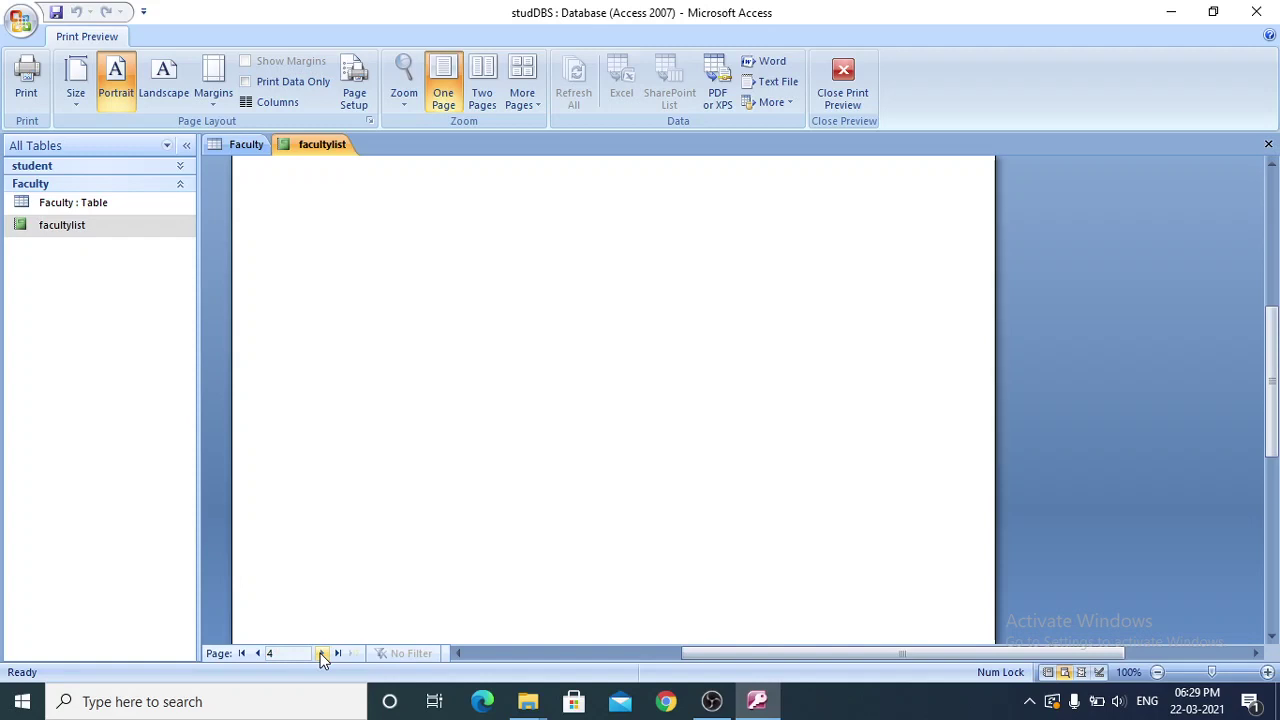
pyautogui.click(321, 653)
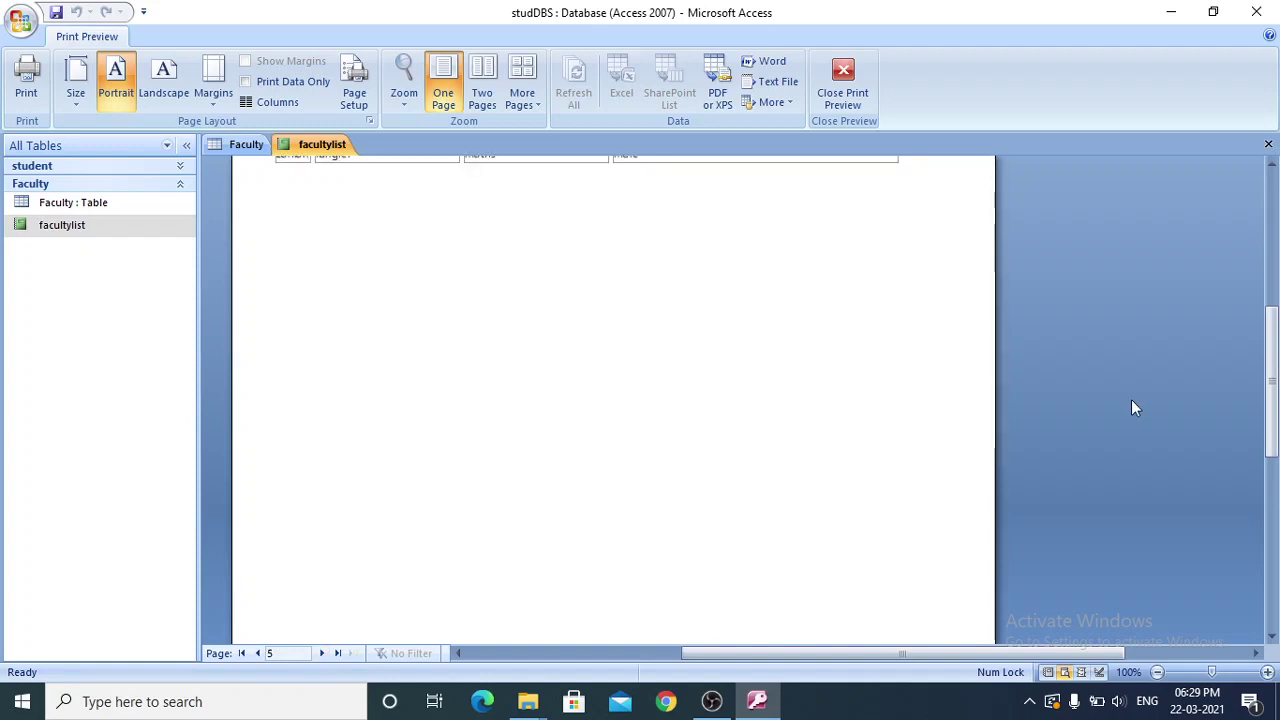
pyautogui.moveTo(1272, 410); pyautogui.dragTo(1270, 332)
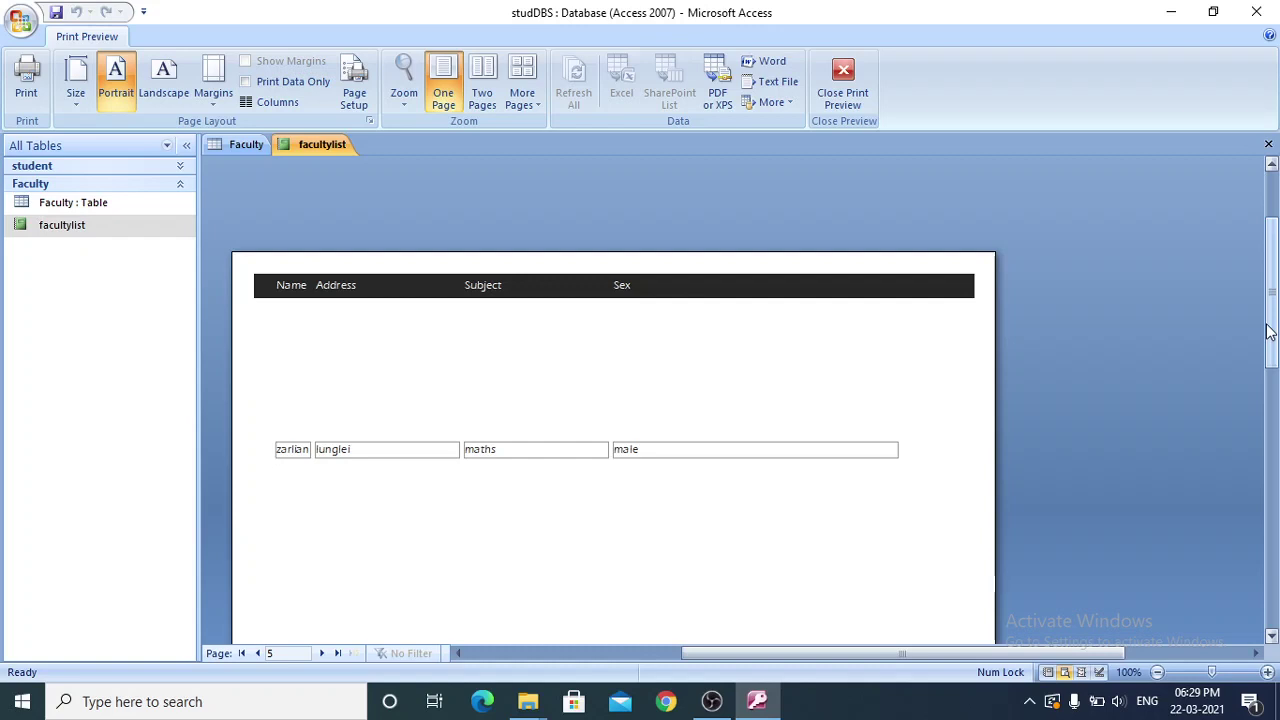
pyautogui.moveTo(1268, 332); pyautogui.dragTo(1268, 345)
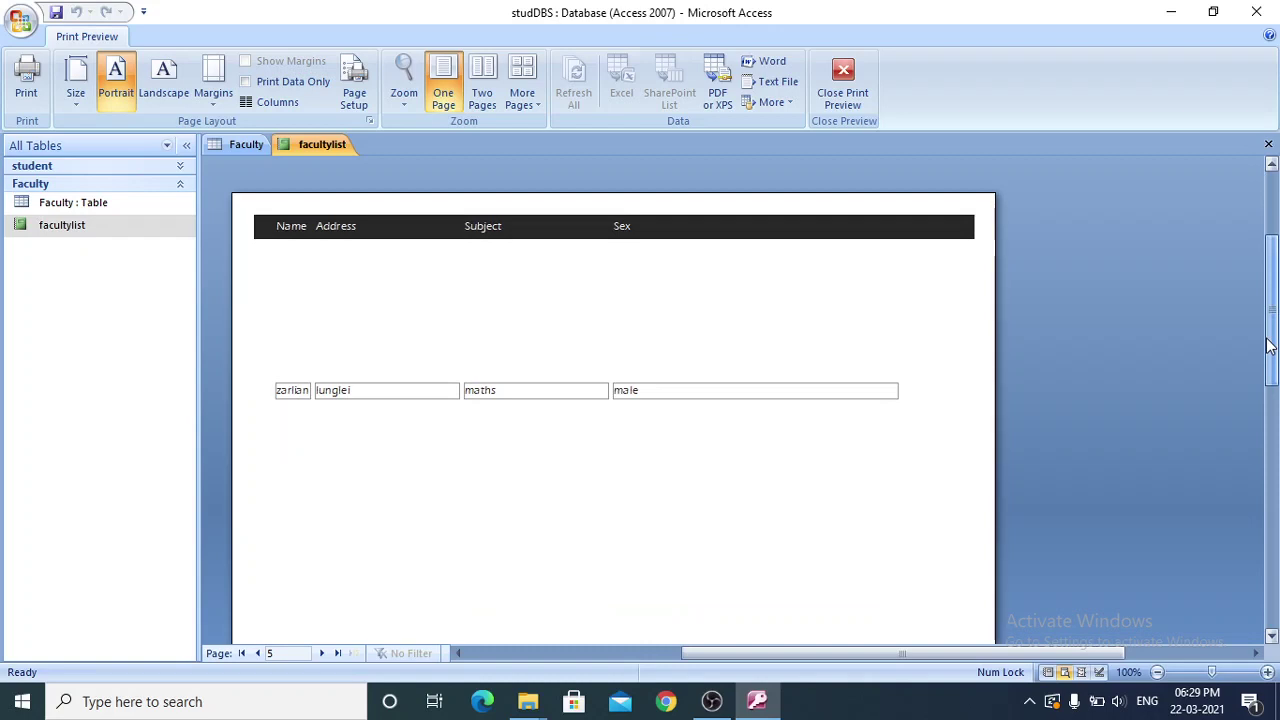
pyautogui.moveTo(1268, 345)
pyautogui.mouseDown()
pyautogui.moveTo(1269, 378)
pyautogui.moveTo(1263, 341)
pyautogui.mouseUp()
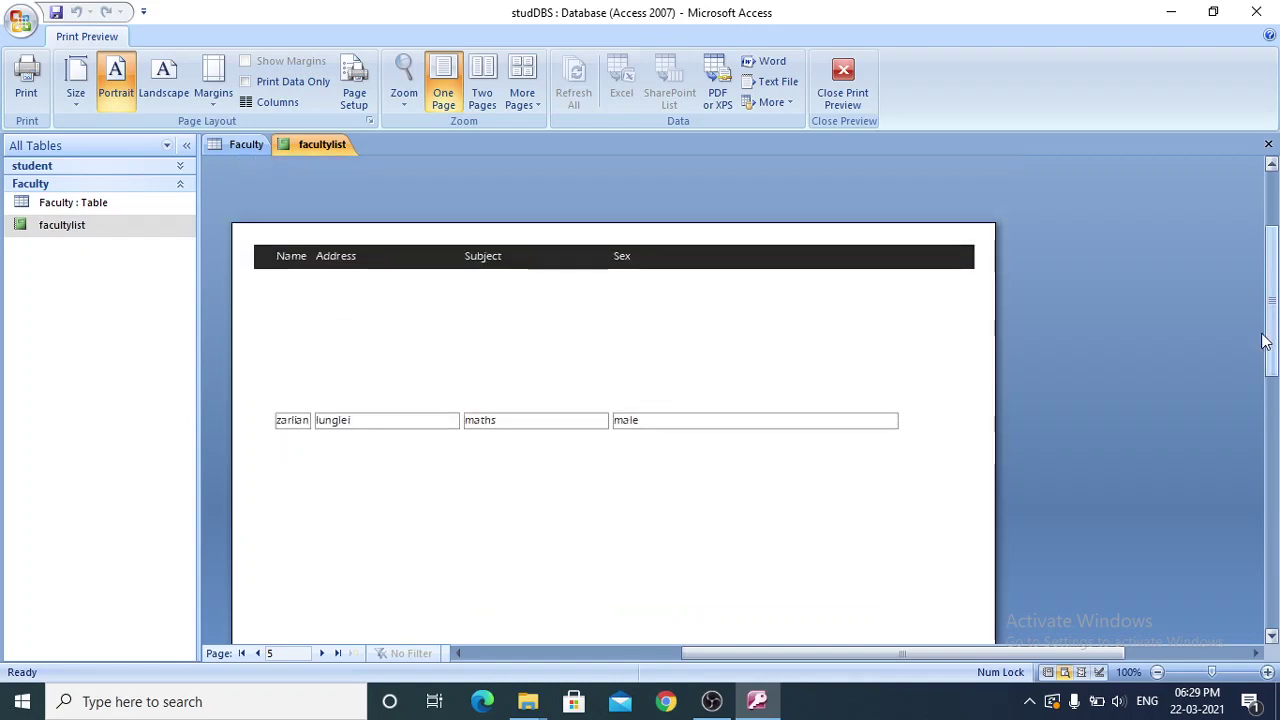
pyautogui.click(322, 653)
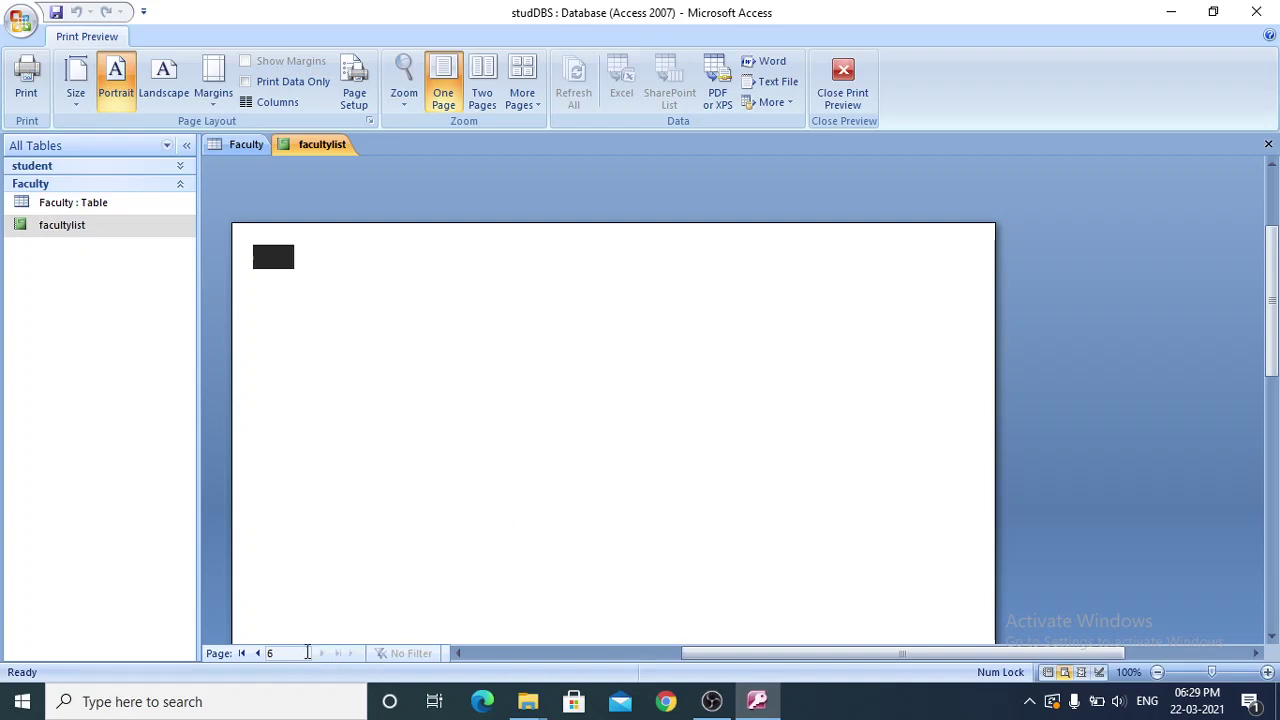
pyautogui.click(257, 654)
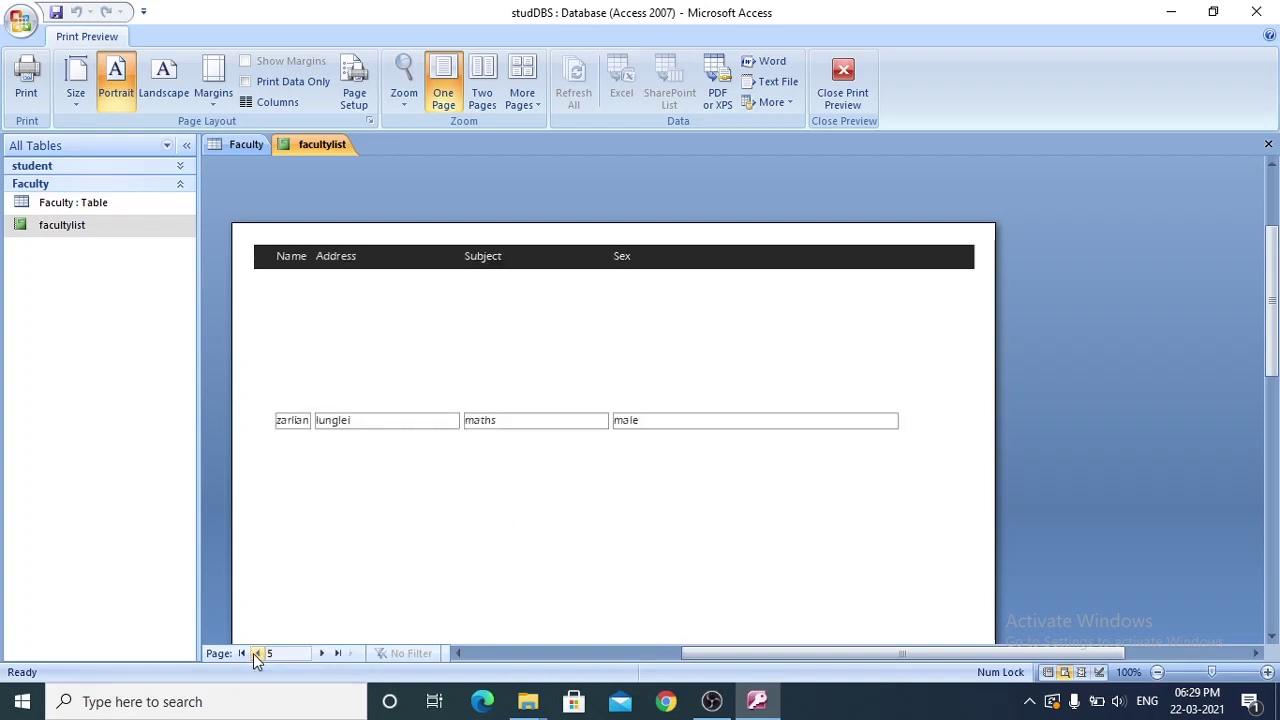